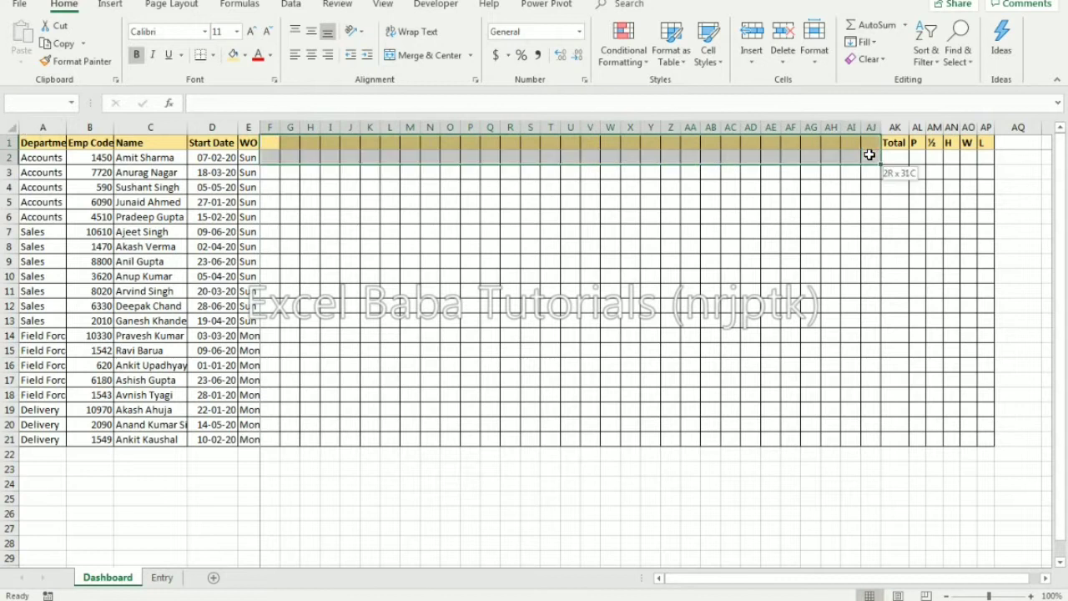
Enter the month's start date, 1 Jun 20, in cell F1 of the attendance header
click(287, 163)
click(268, 145)
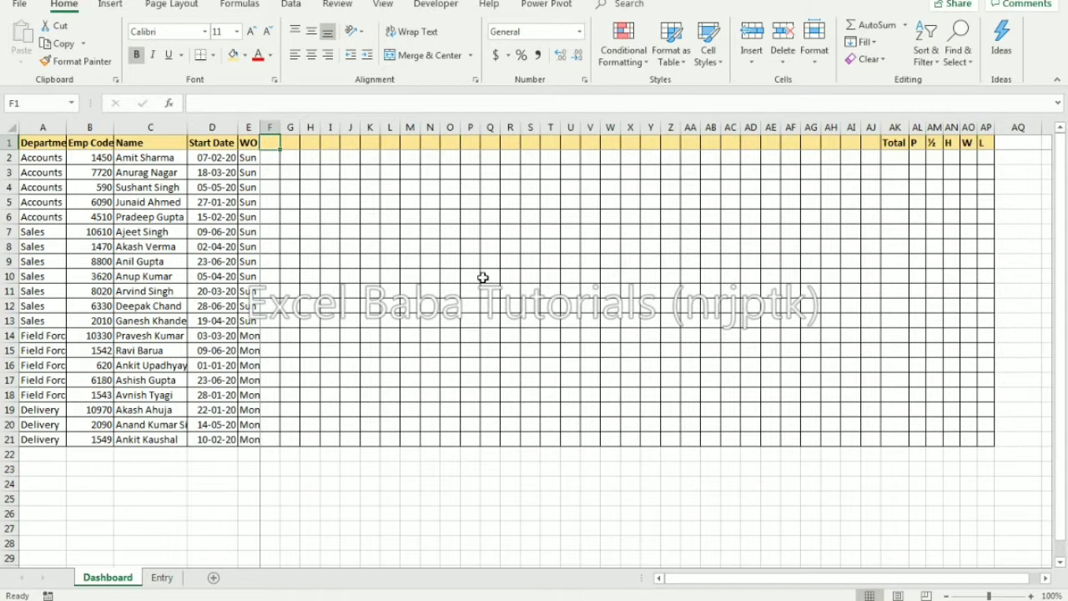
text(1 Jun 20)
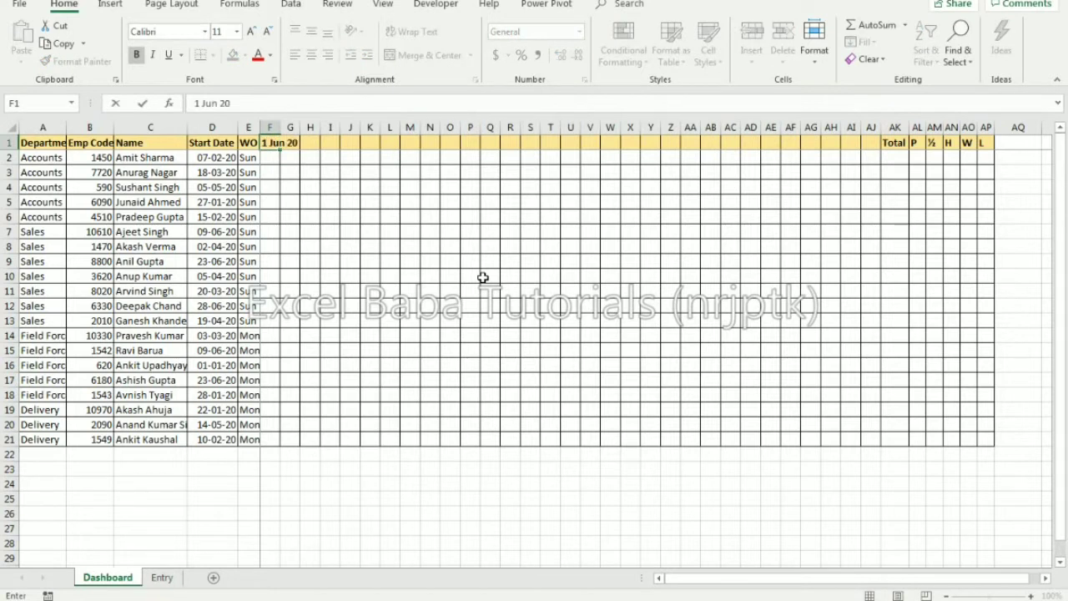
key(ctrl+Return)
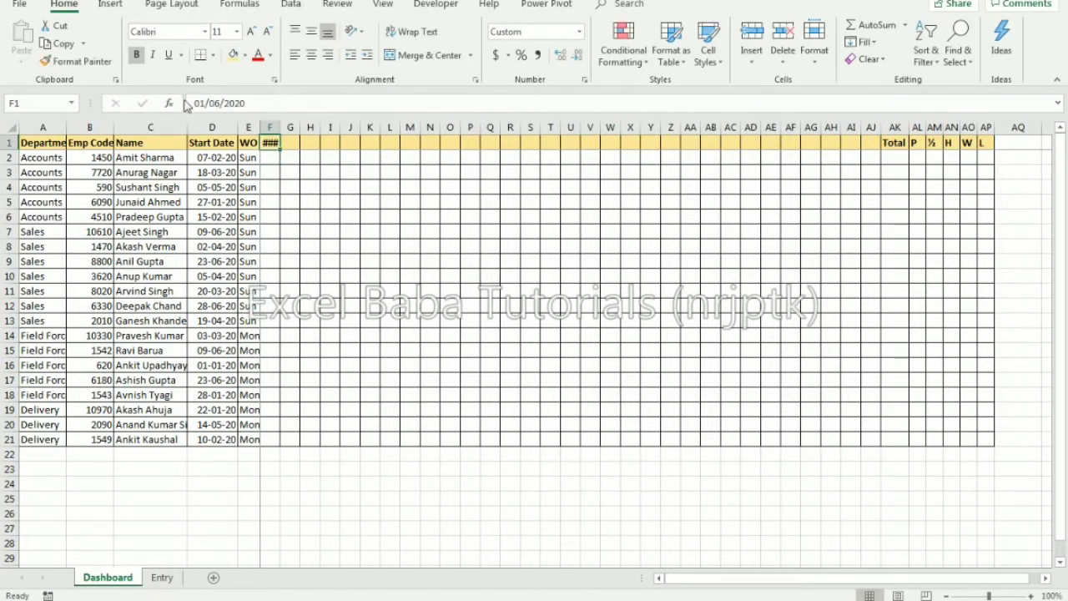
Try the formula =COLUMN() in cell G2, and clear the cell
click(284, 142)
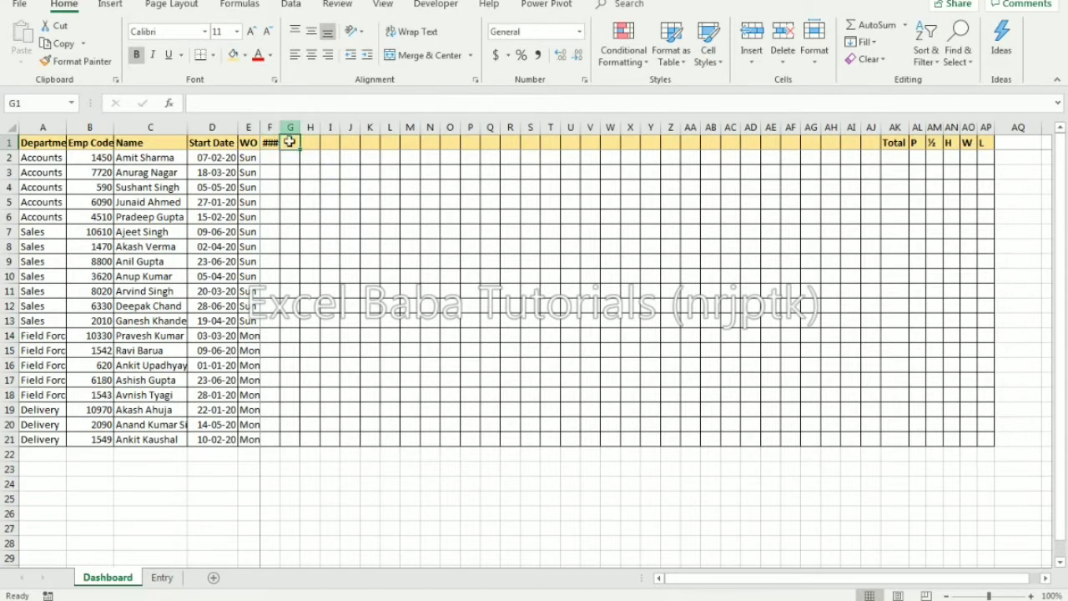
click(291, 165)
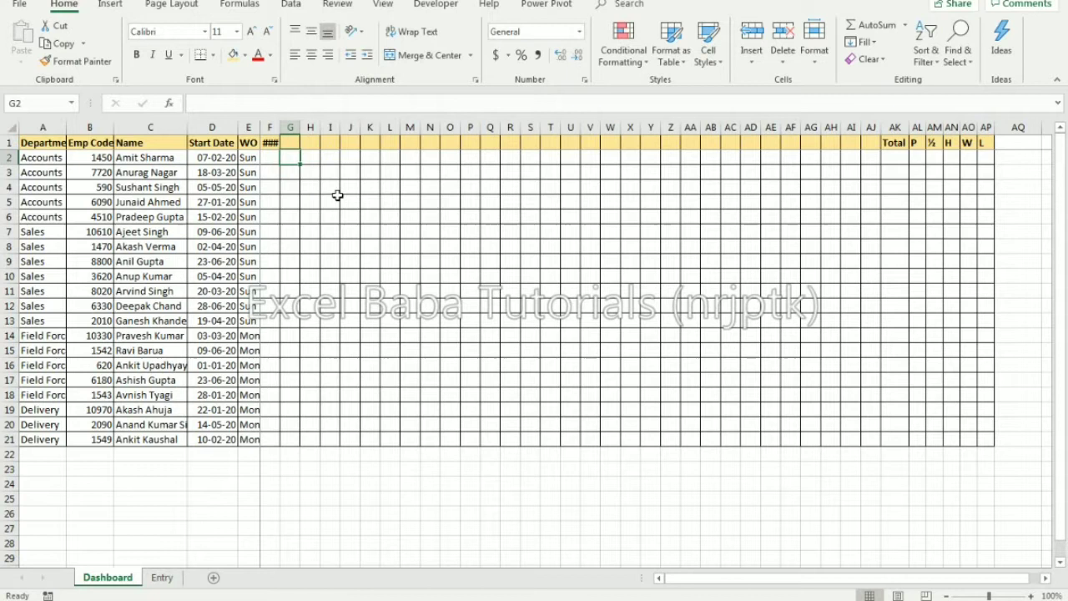
text(=col)
key(Tab)
text())
key(ctrl+Return)
key(Delete)
key(Right)
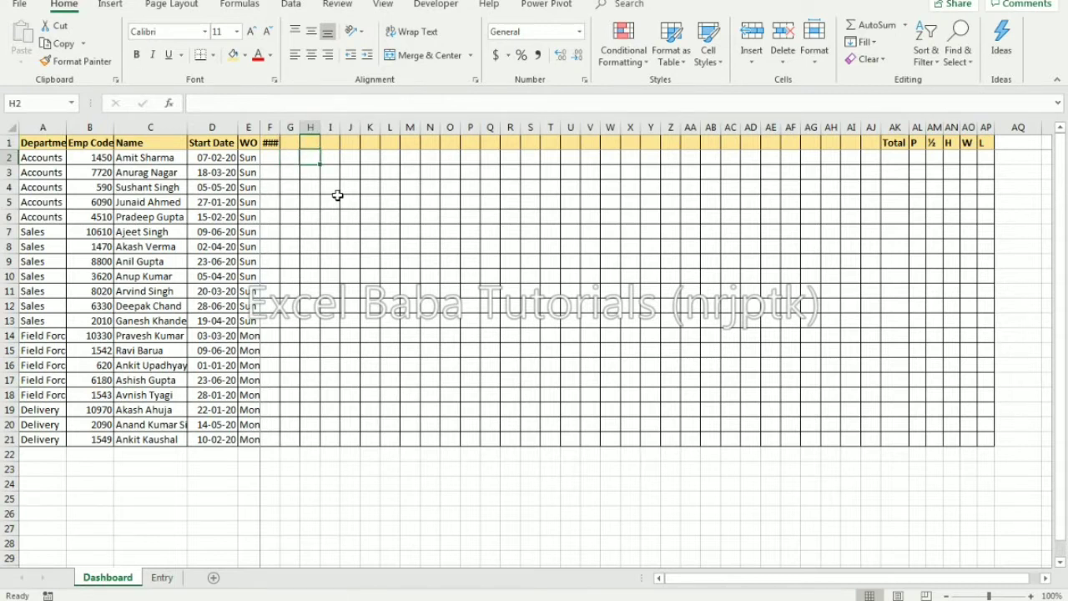
Enter the formula =DATE(YEAR($F$1),MONTH($F$1),COLUMN()-5) in cell G1
key(Up)
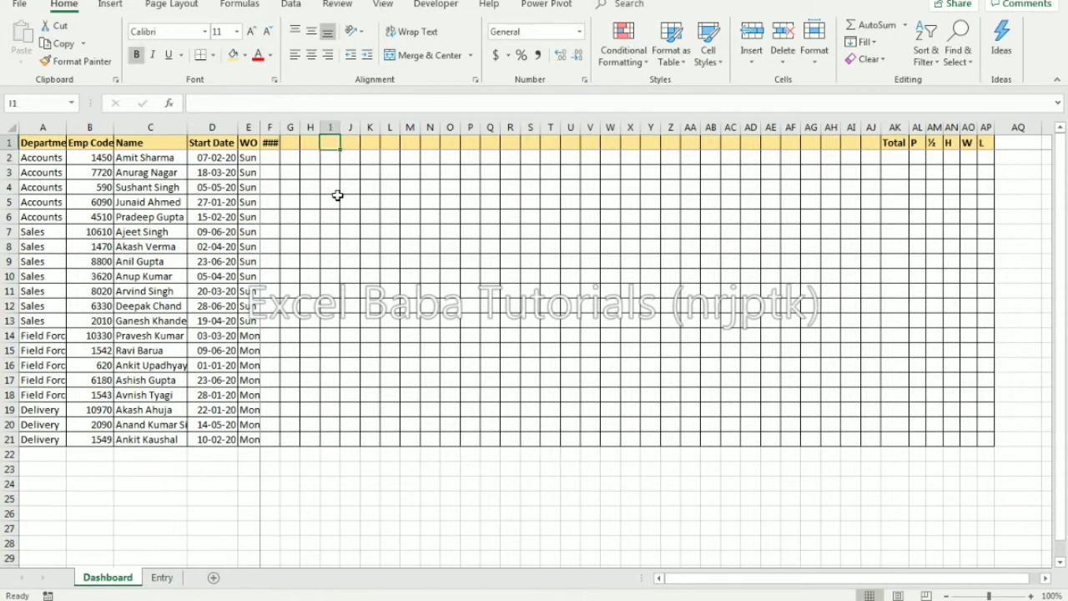
key(Left)
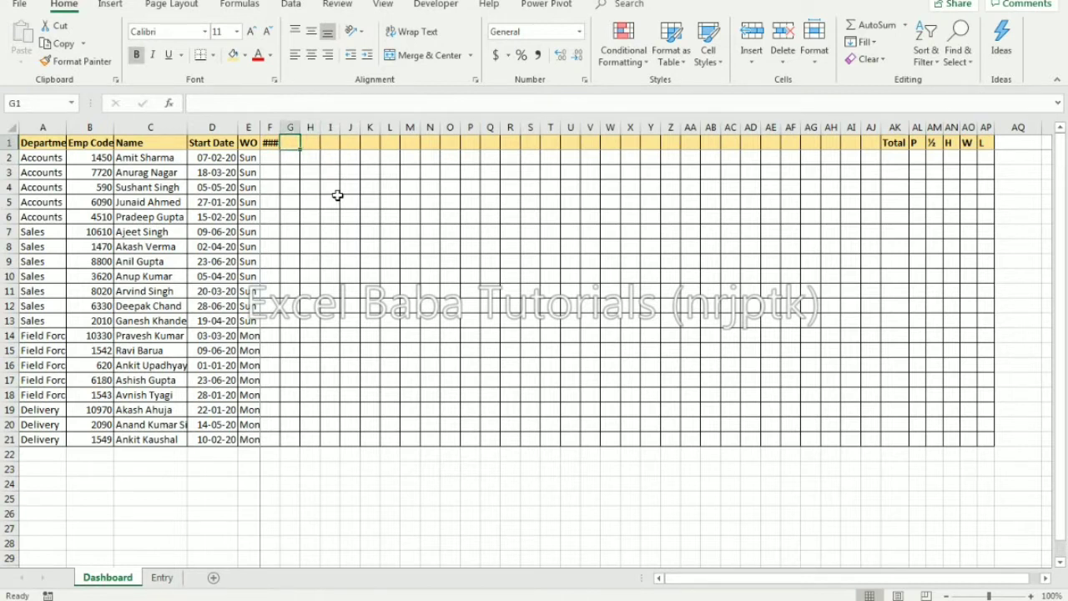
text(=date)
key(Tab)
text(yea)
key(Tab)
key(Left)
key(F4)
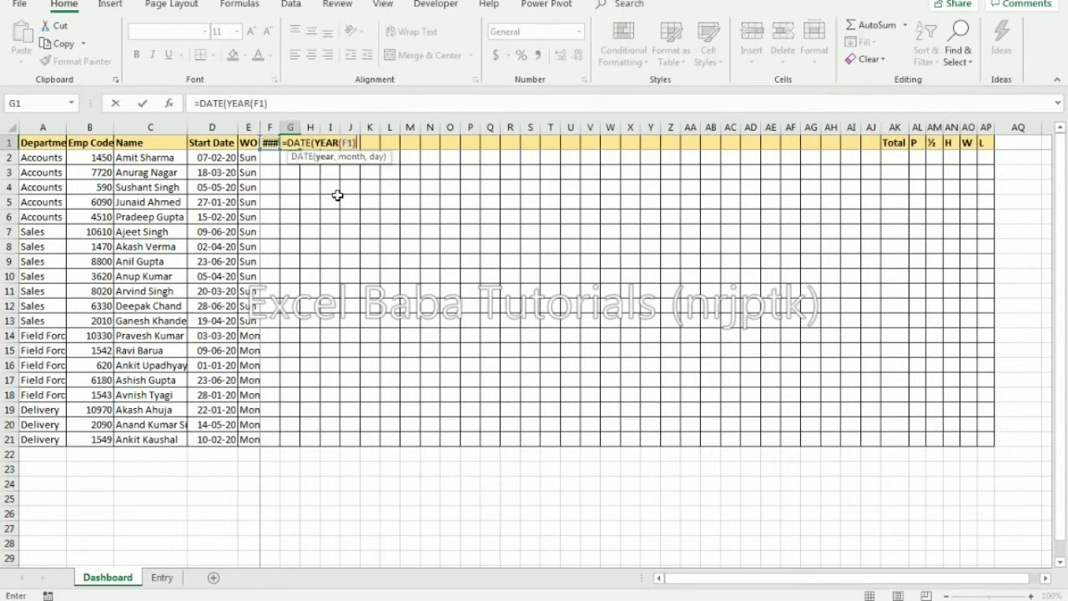
text(),mon)
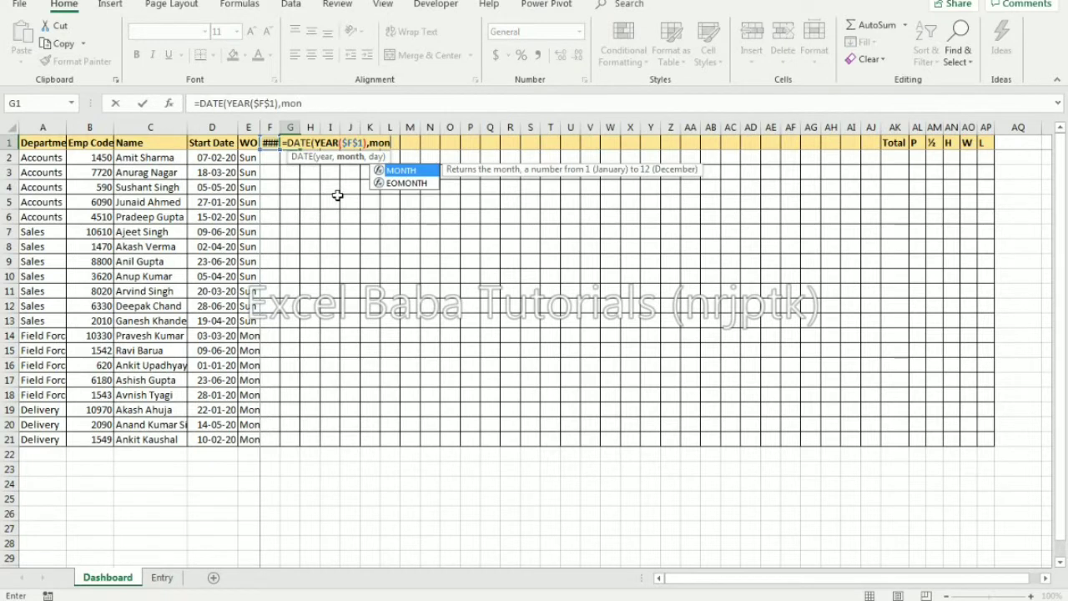
key(Tab)
key(Left)
key(F4)
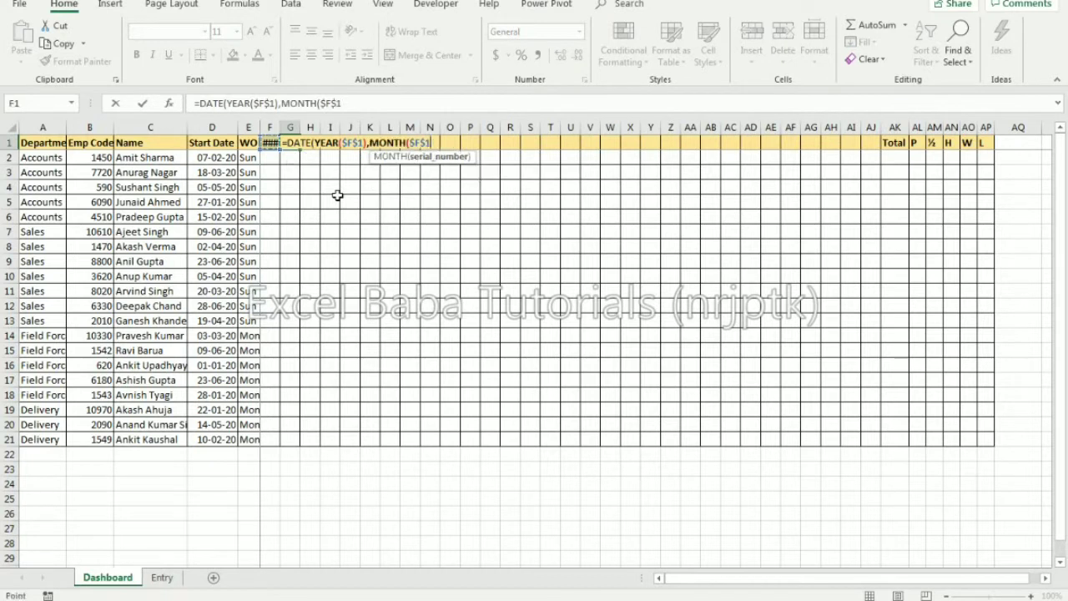
text(),col)
key(Tab)
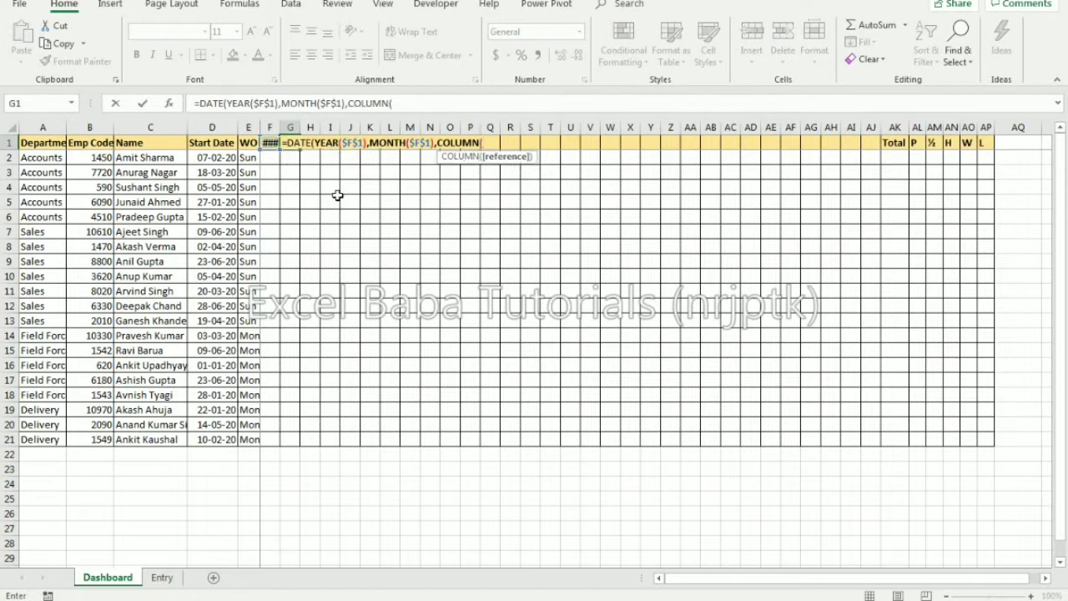
text()-5))
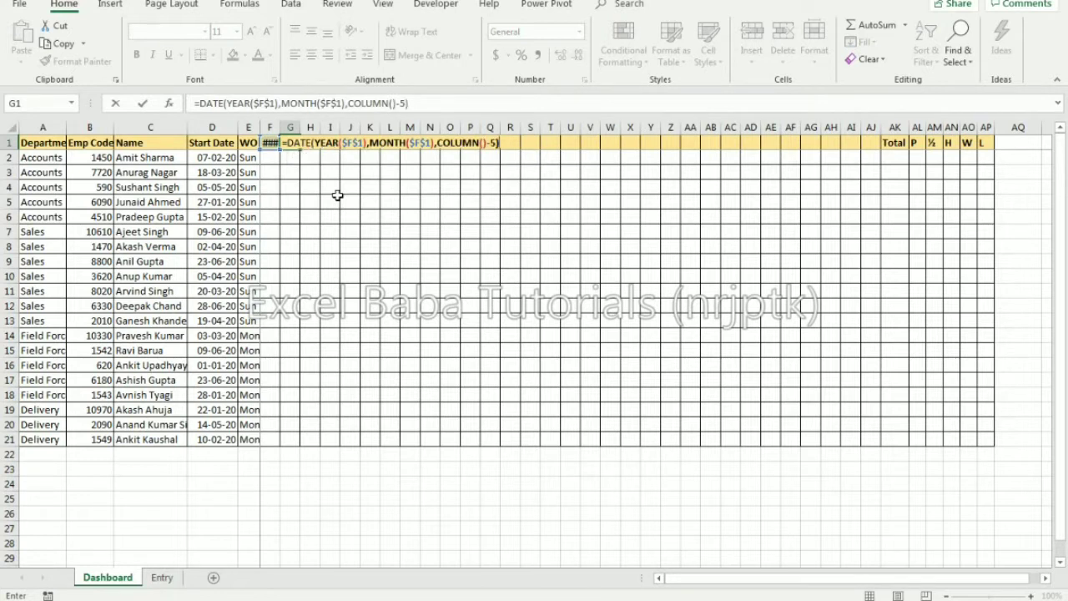
key(Return)
Copy the date formula from G1 across the header cells H1:AJ1
key(Up)
key(ctrl+c)
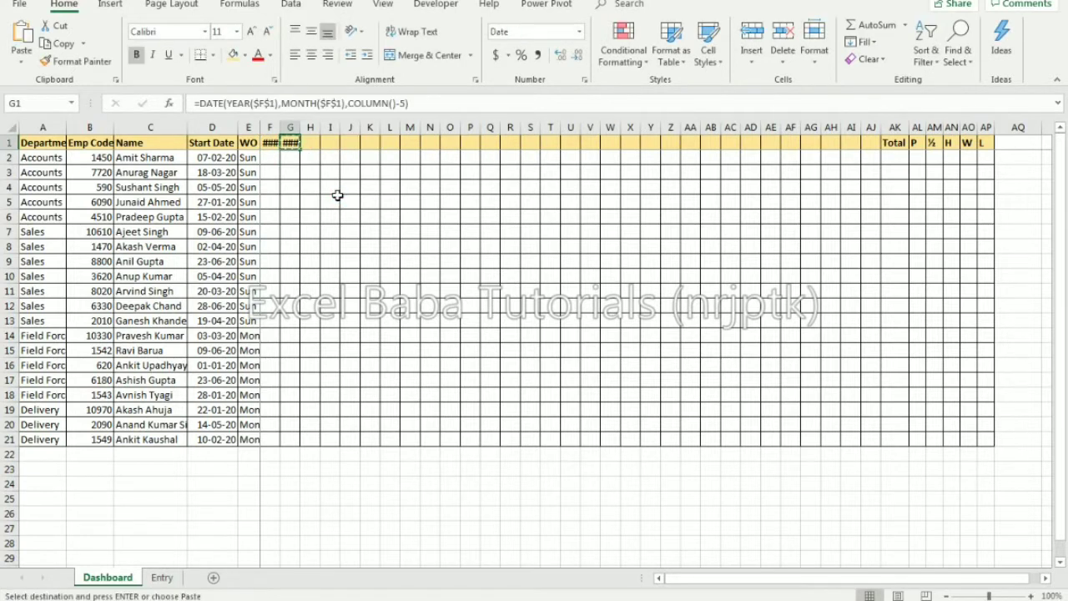
key(Right)
key(ctrl+shift+Right)
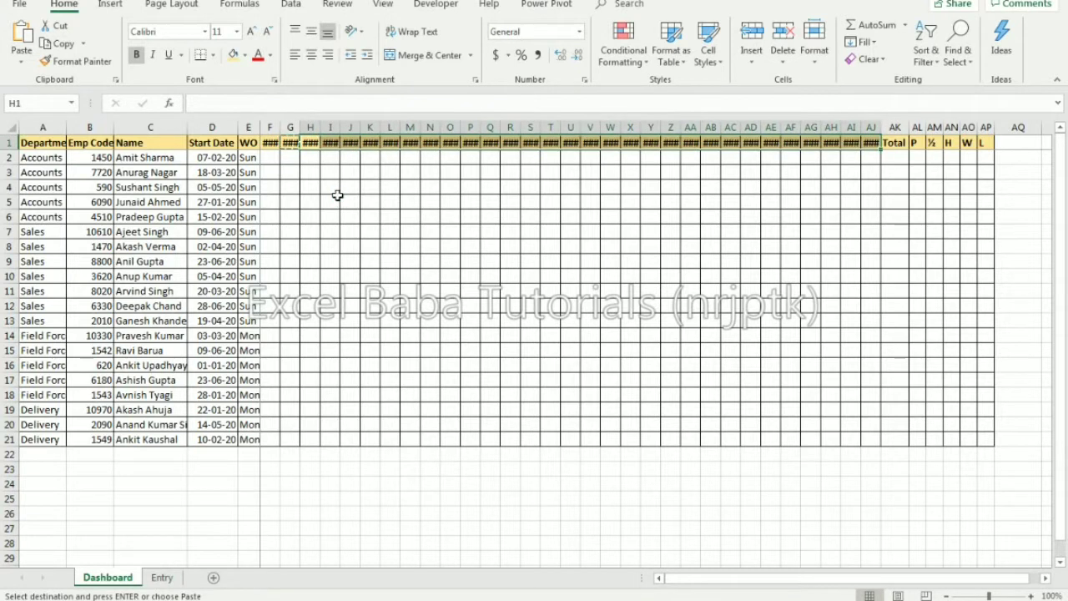
key(Return)
Apply the custom number format dd to the header dates in F1:AJ1
key(Left)
key(Left)
key(ctrl+shift+Right)
key(shift+Left)
key(shift+Left)
key(shift+Left)
key(shift+Left)
key(shift+Left)
key(shift+Left)
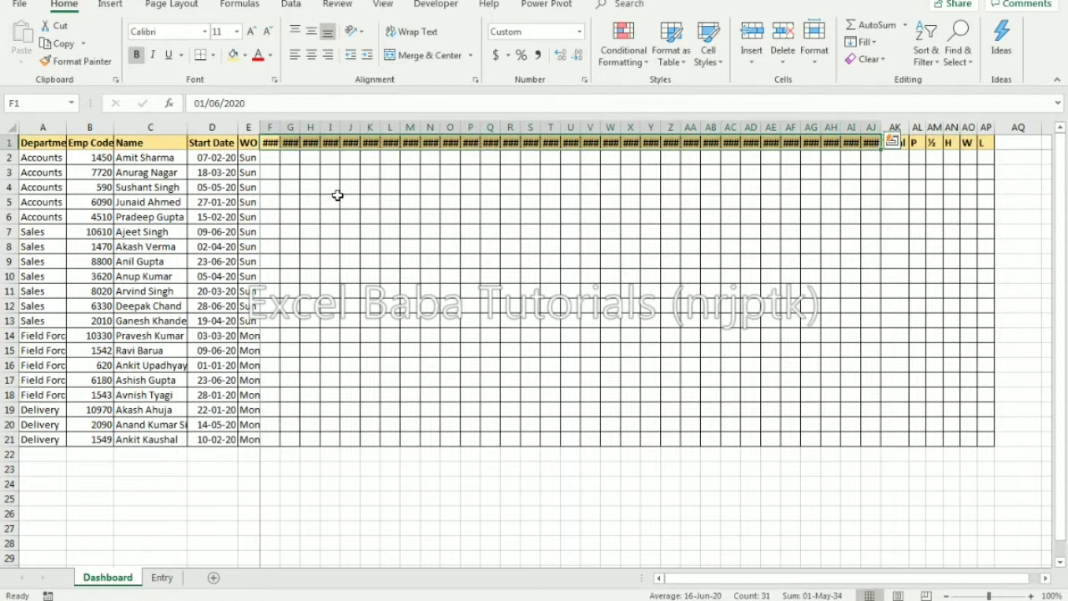
click(584, 79)
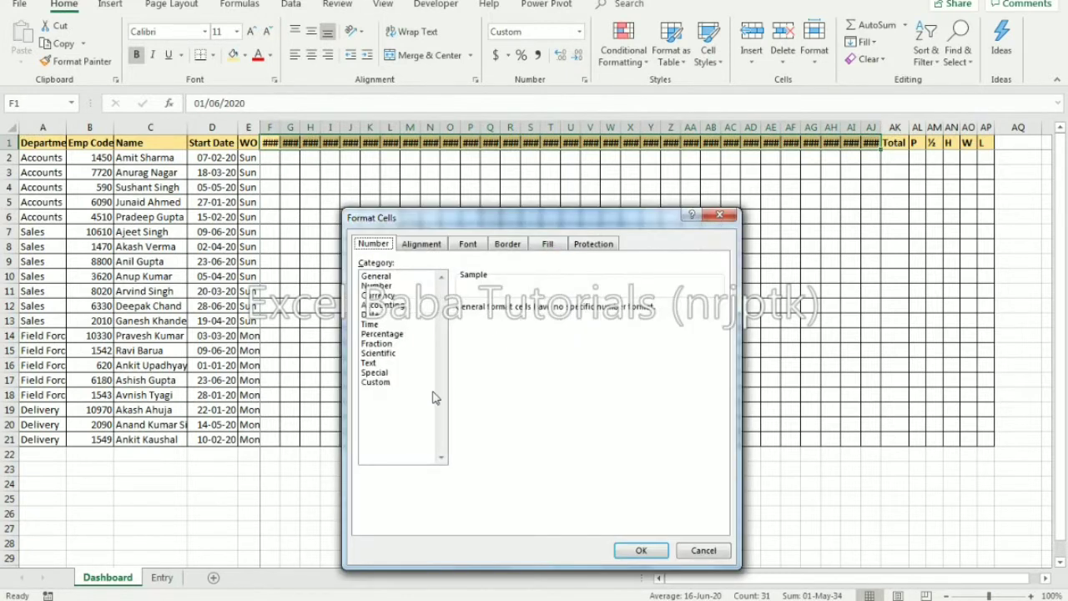
click(380, 382)
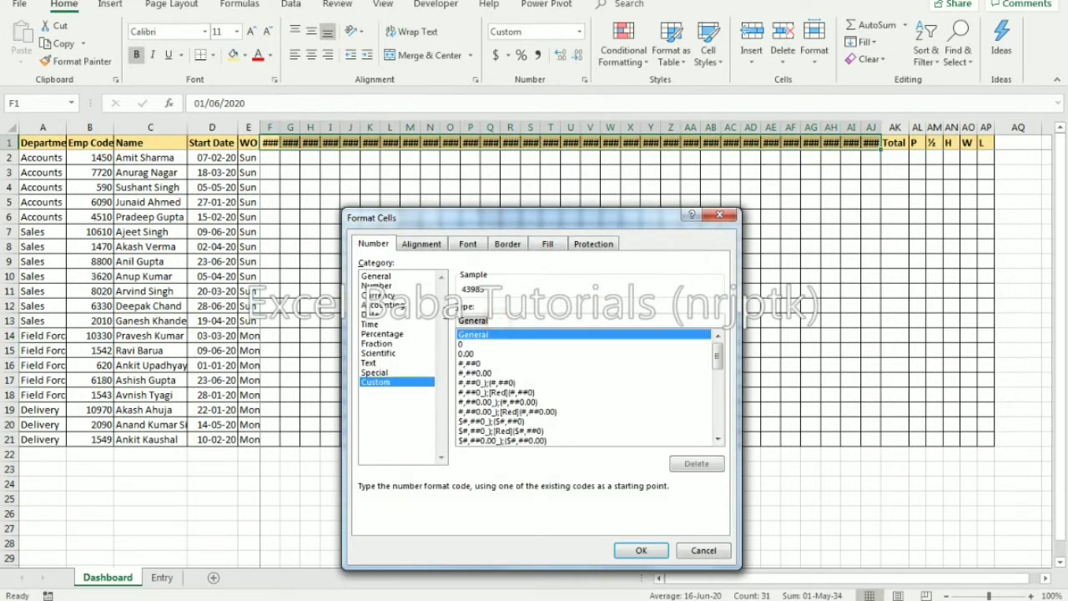
text(dd)
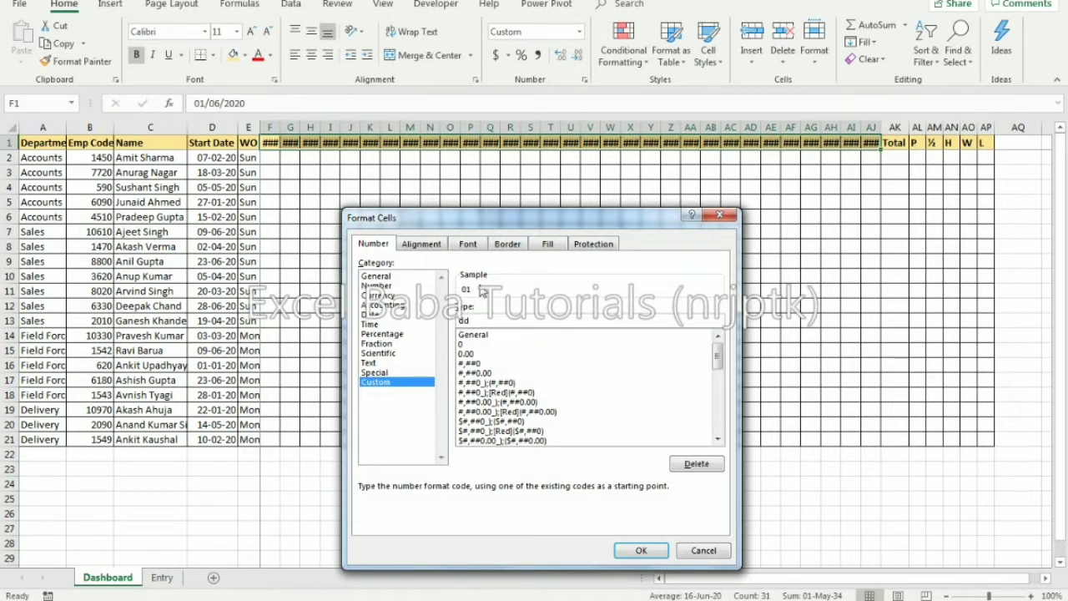
click(641, 550)
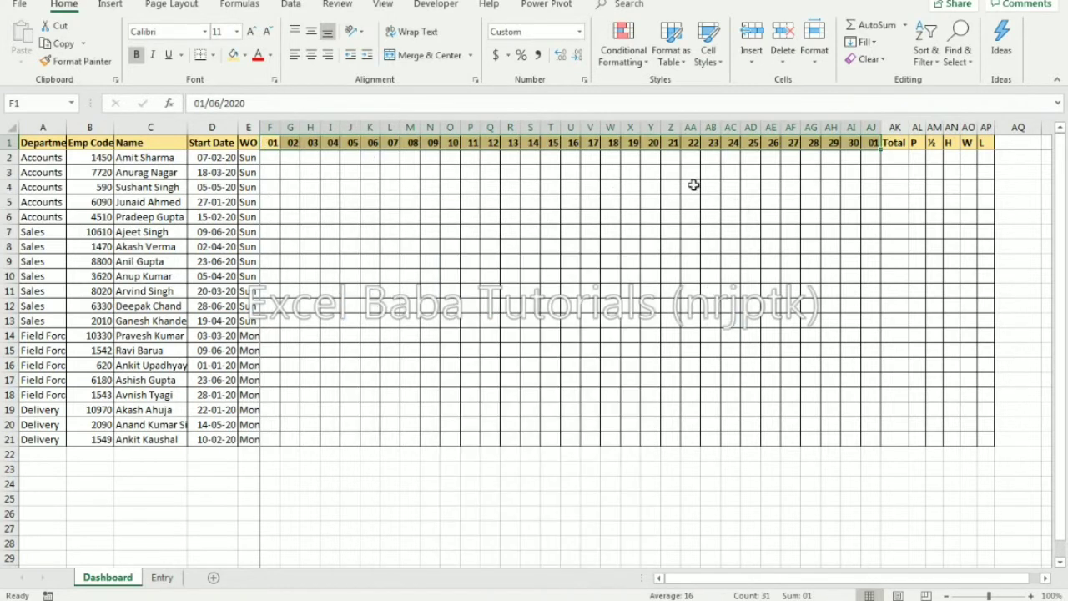
Change G1's formula to =IF(DATE(YEAR($F$1),MONTH($F$1),COLUMN()-5)>EOMONTH($F$1,0),"",DATE(YEAR($F$1),MONTH($F$1),COLUMN()-5))
click(284, 164)
click(273, 141)
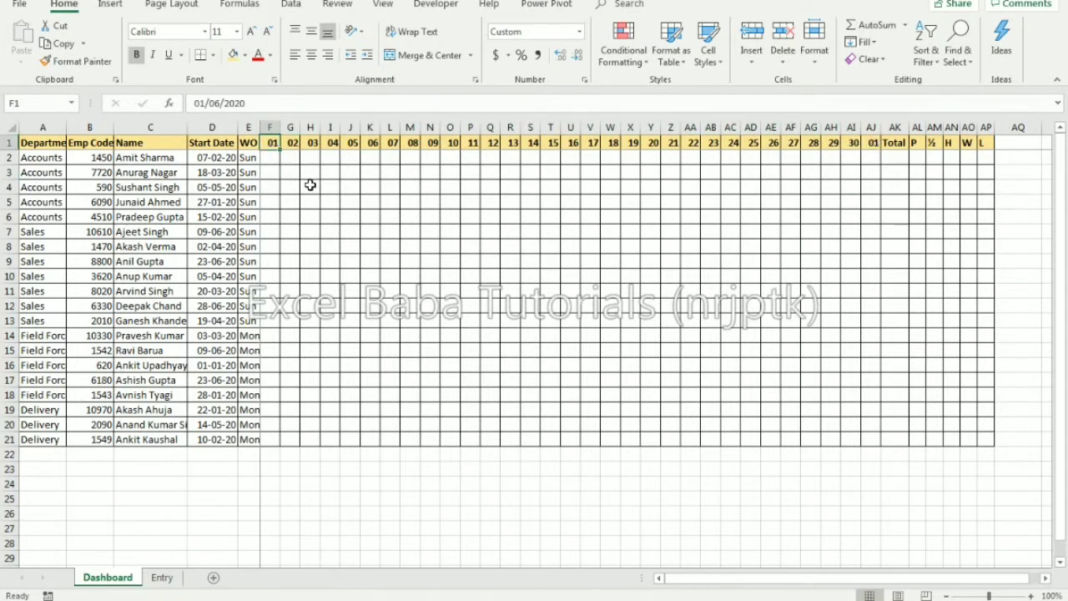
click(290, 143)
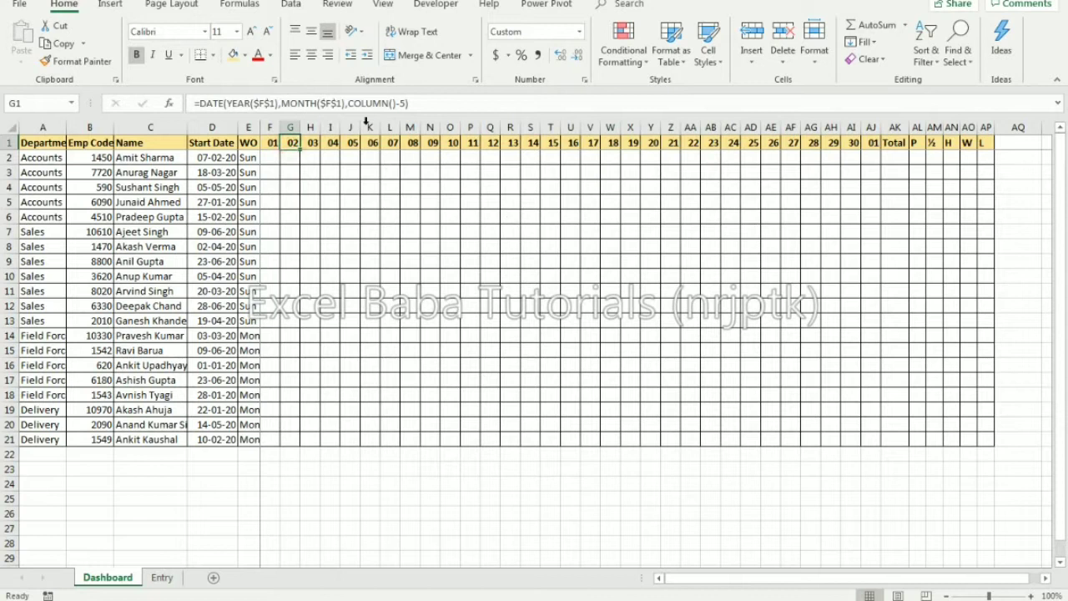
drag(199, 103, 449, 98)
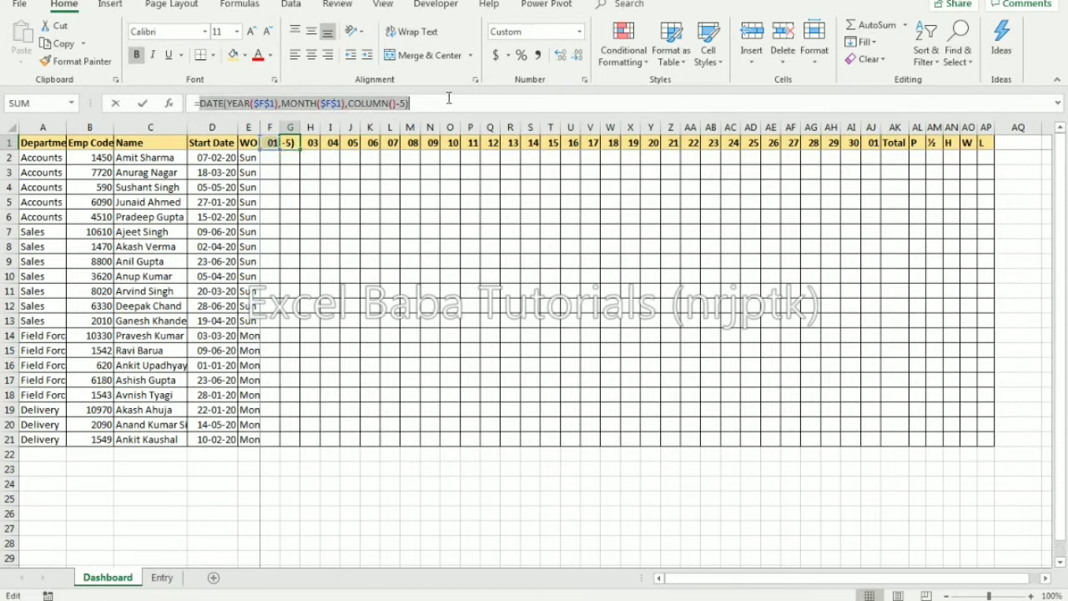
key(BackSpace)
text(if)
key(Tab)
key(ctrl+v)
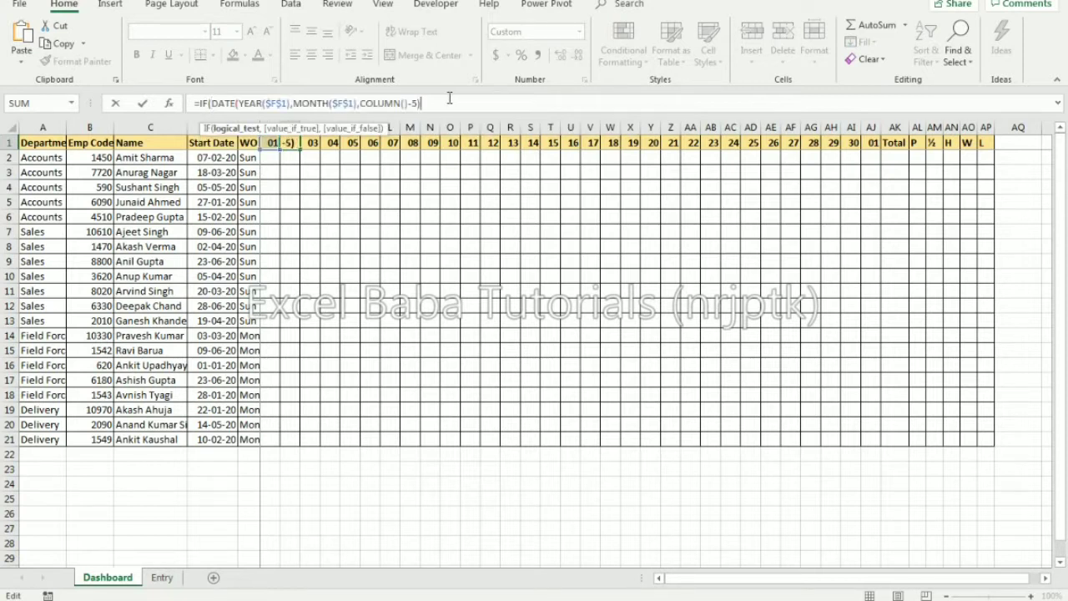
text(>eo)
key(Tab)
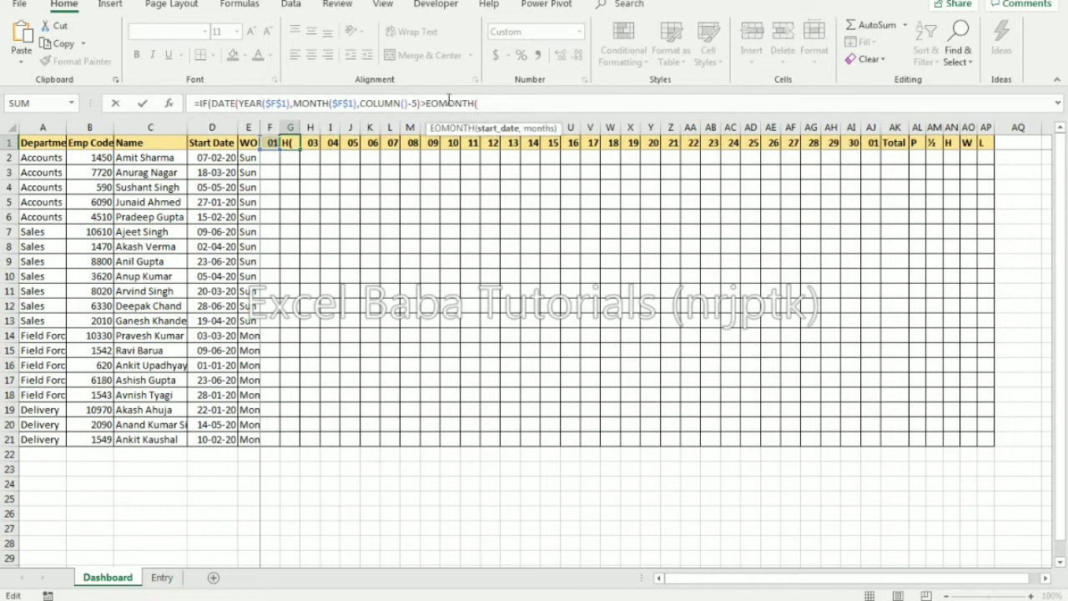
click(270, 143)
key(F4)
text(,0)
text(),)
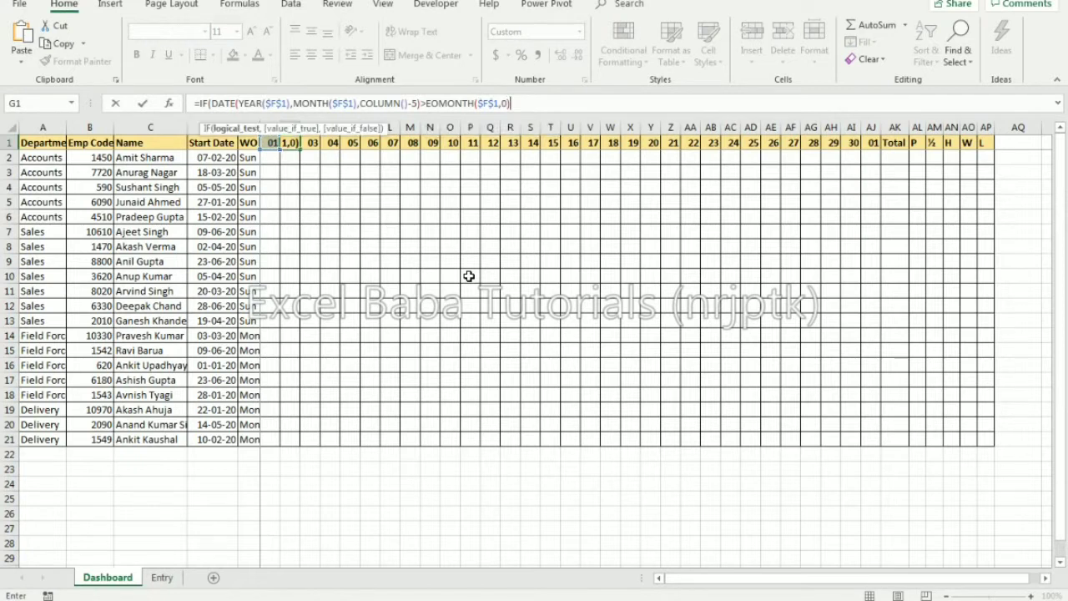
text("",)
key(ctrl+v)
key(Return)
Copy the IF date formula from G1 over the header cells H1:AJ1
key(Up)
key(ctrl+c)
key(Right)
key(ctrl+shift+Right)
key(shift+Left)
key(shift+Left)
key(shift+Left)
key(shift+Left)
key(shift+Left)
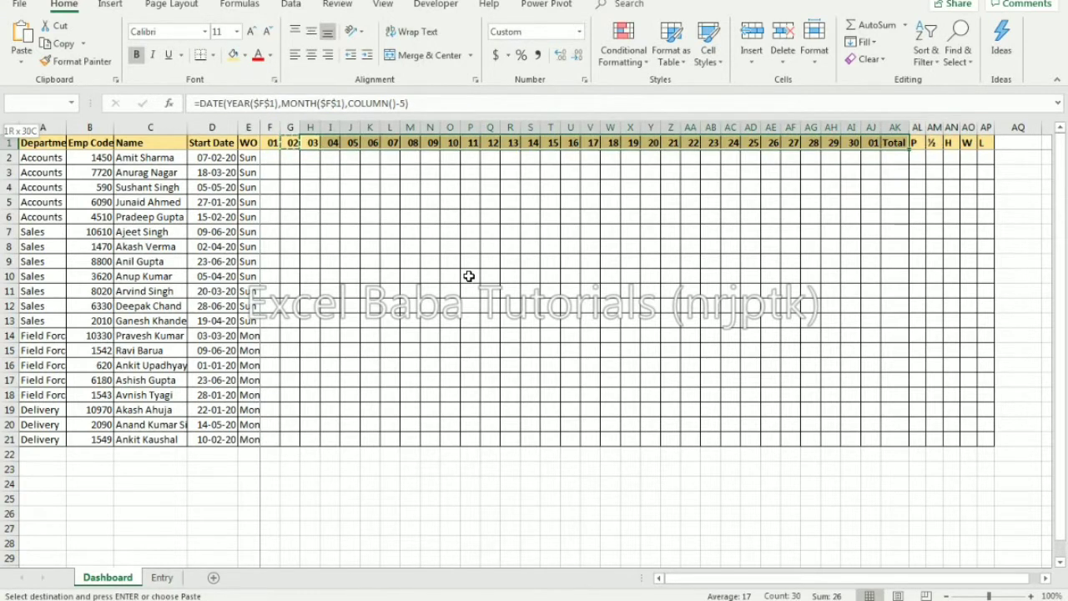
key(Return)
Test the header dates with other months by setting F1 to 1 Feb 20 and to 1 Mar 20
key(Left)
key(Left)
key(Right)
key(Left)
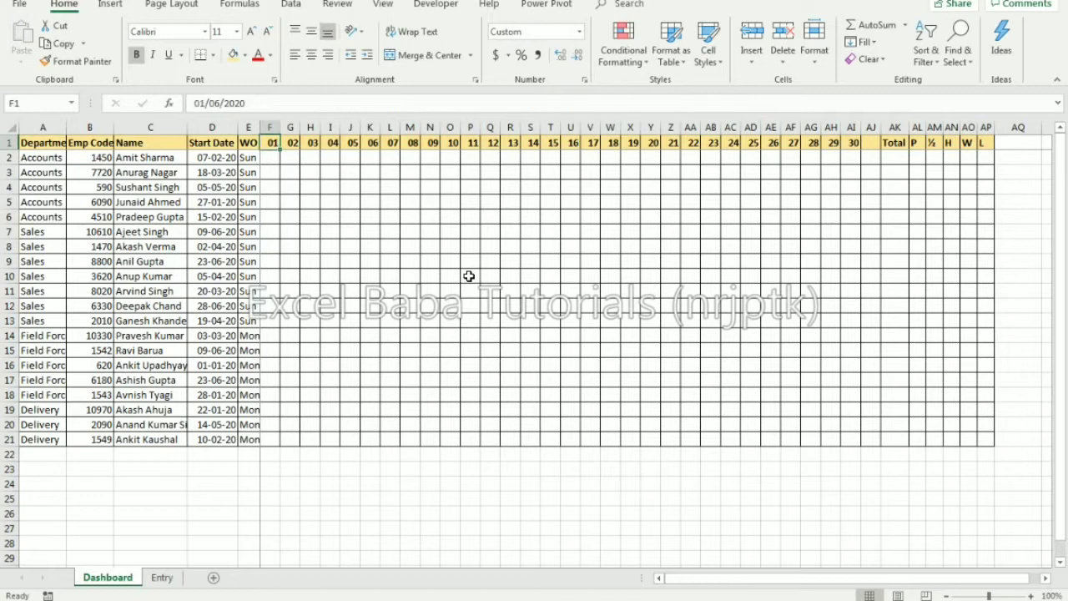
text(1 feb 20)
key(Return)
key(Up)
text(1 Mar)
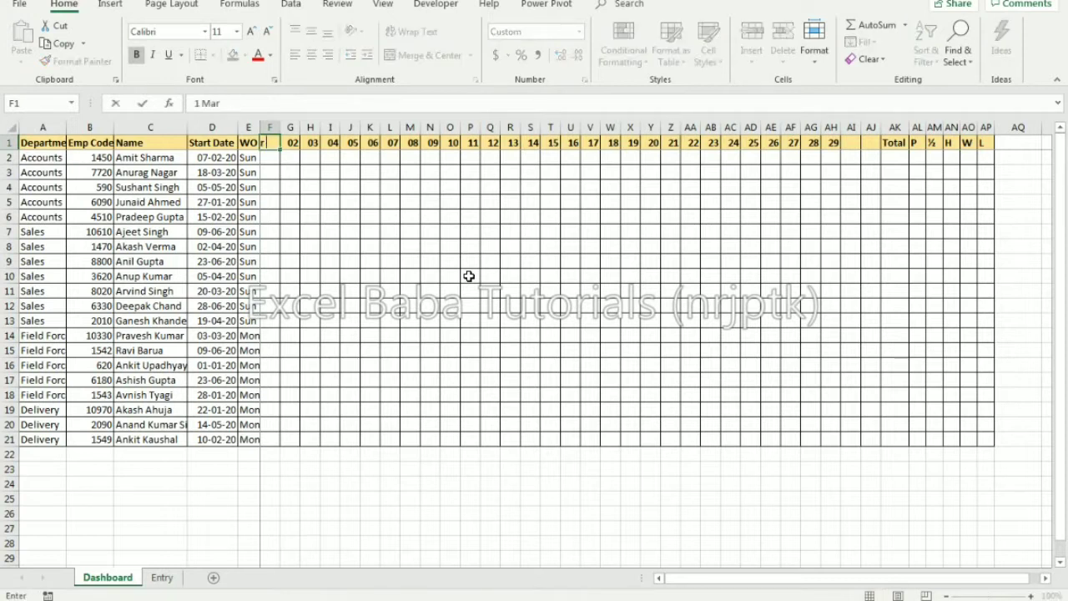
text( 20)
key(Return)
key(Up)
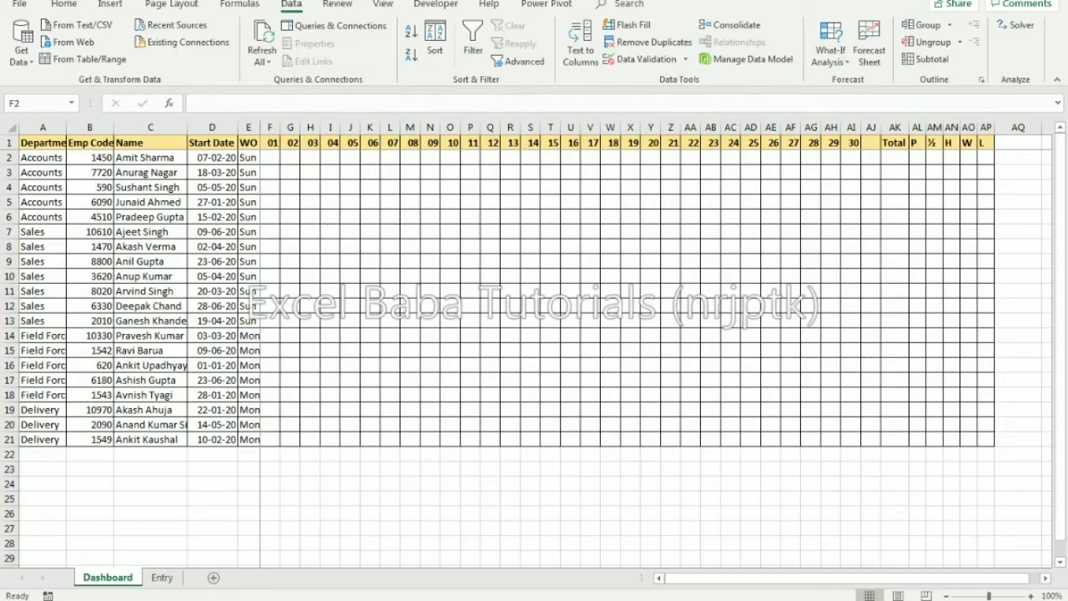
Set up list data validation for the attendance cells F2:AJ21 with the source codes P,L,W,H
click(270, 161)
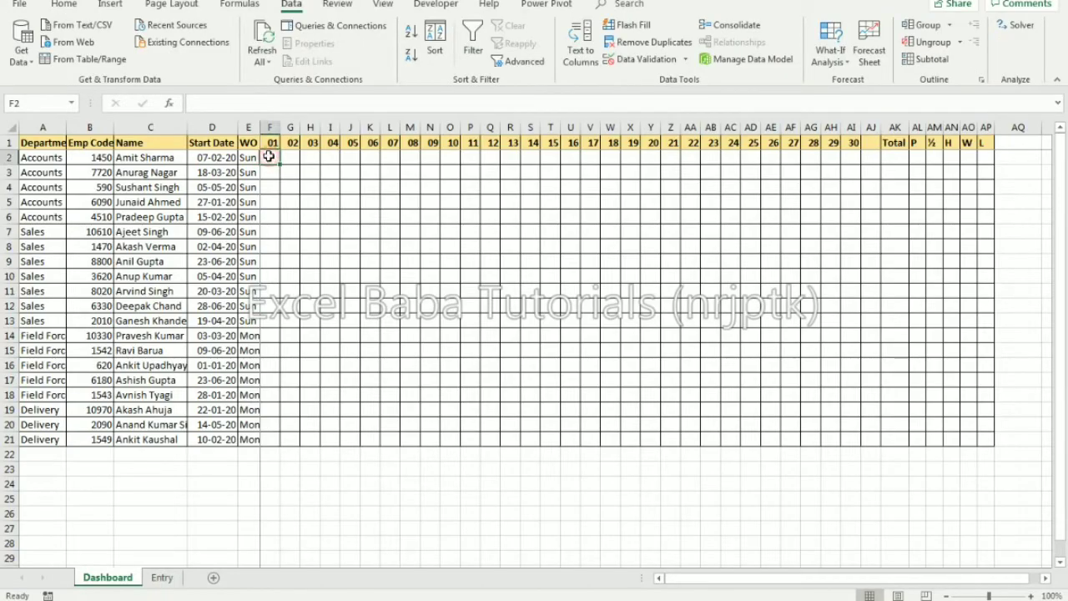
shift+click(870, 436)
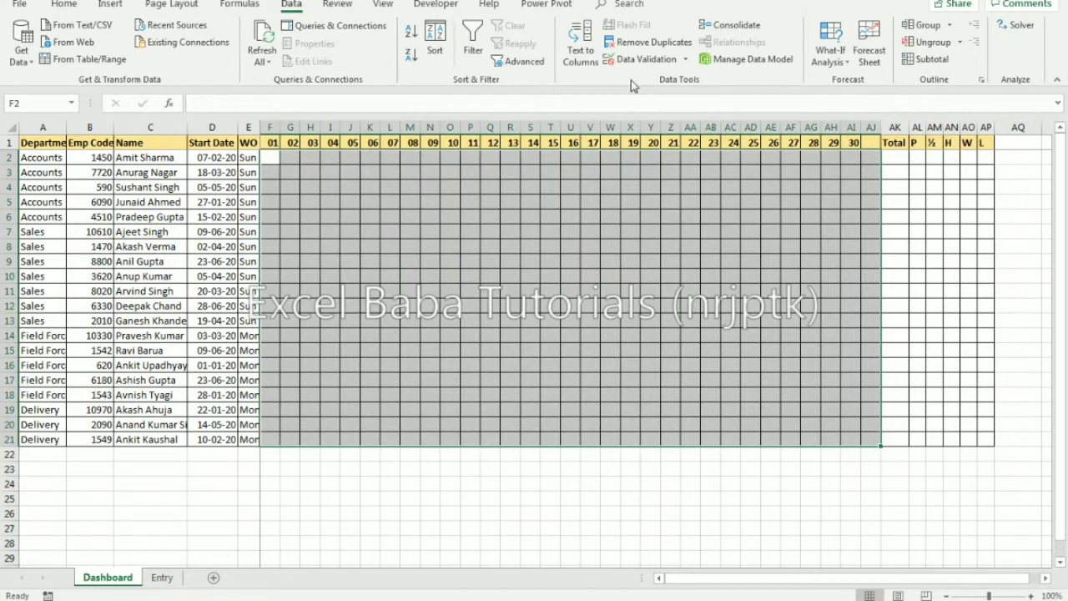
click(685, 60)
click(655, 78)
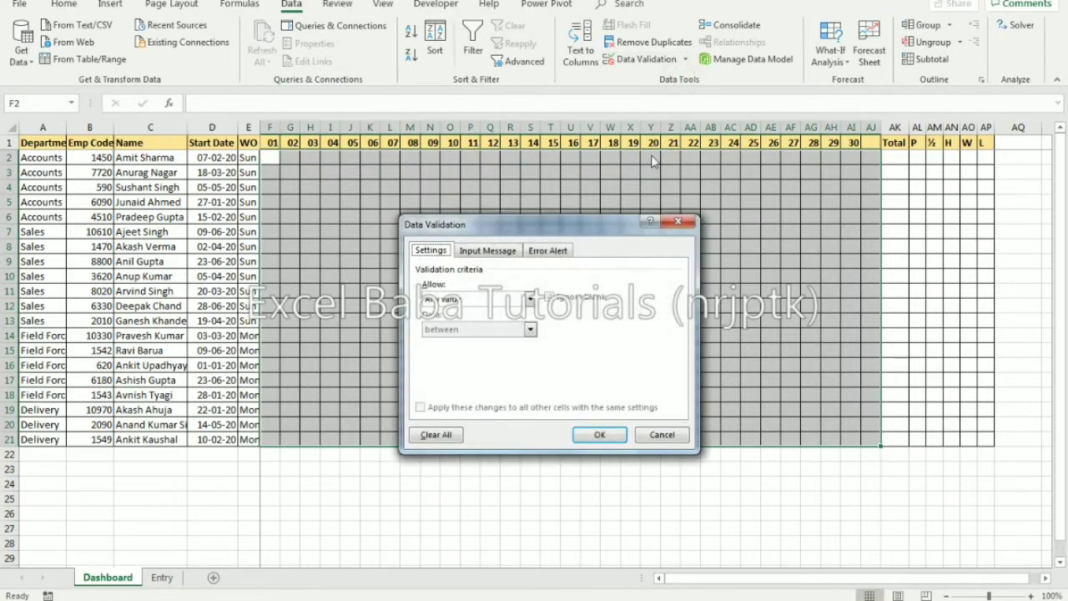
click(472, 297)
click(459, 341)
click(461, 355)
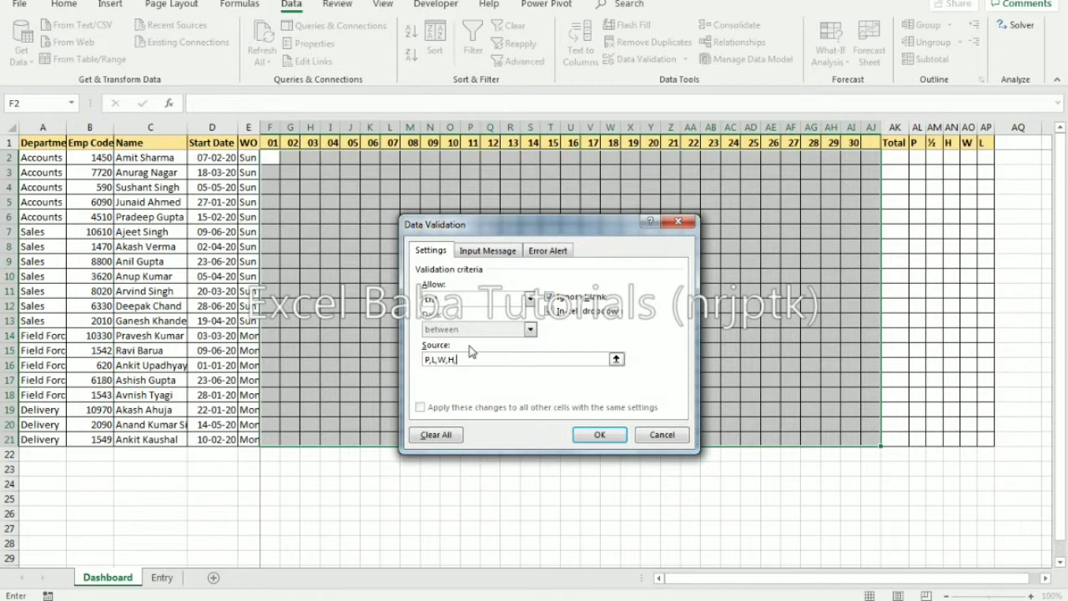
Add the half-day code ½ to the validation source with the on-screen keyboard and apply the validation
key(super+r)
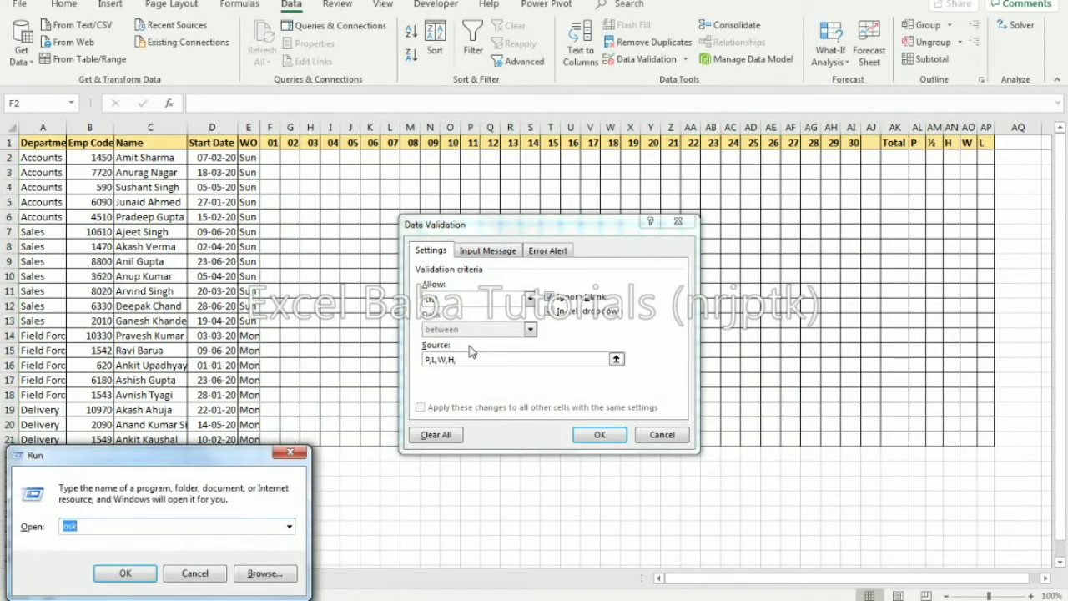
key(Escape)
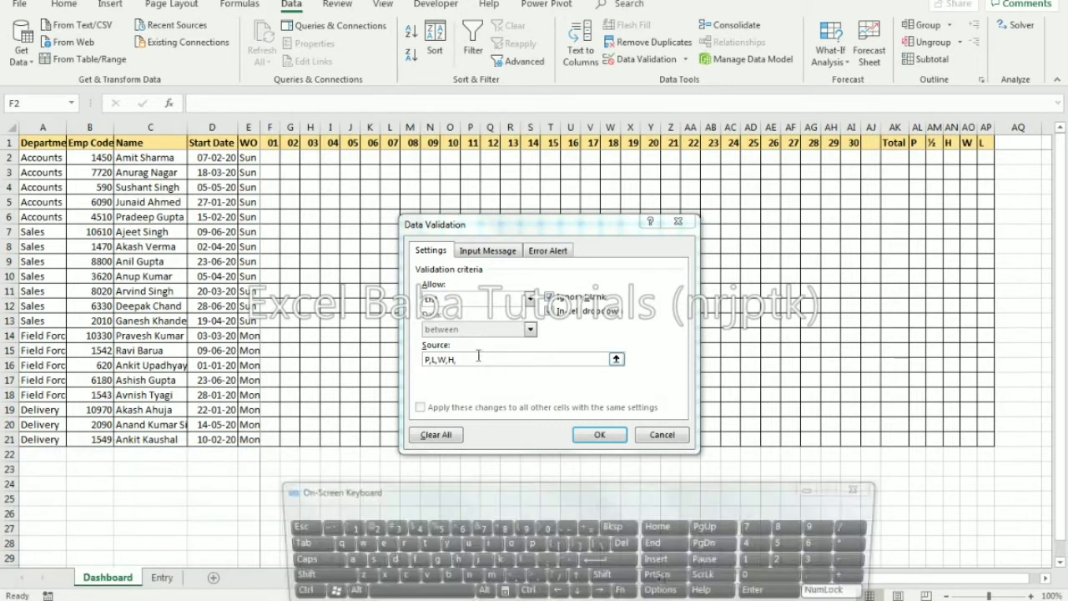
click(481, 357)
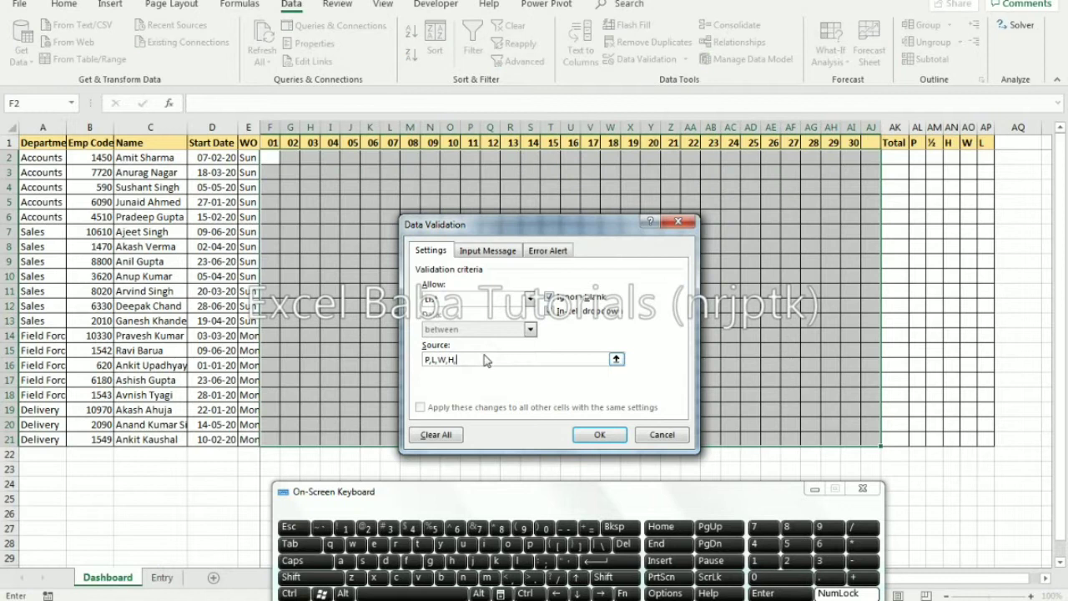
click(344, 593)
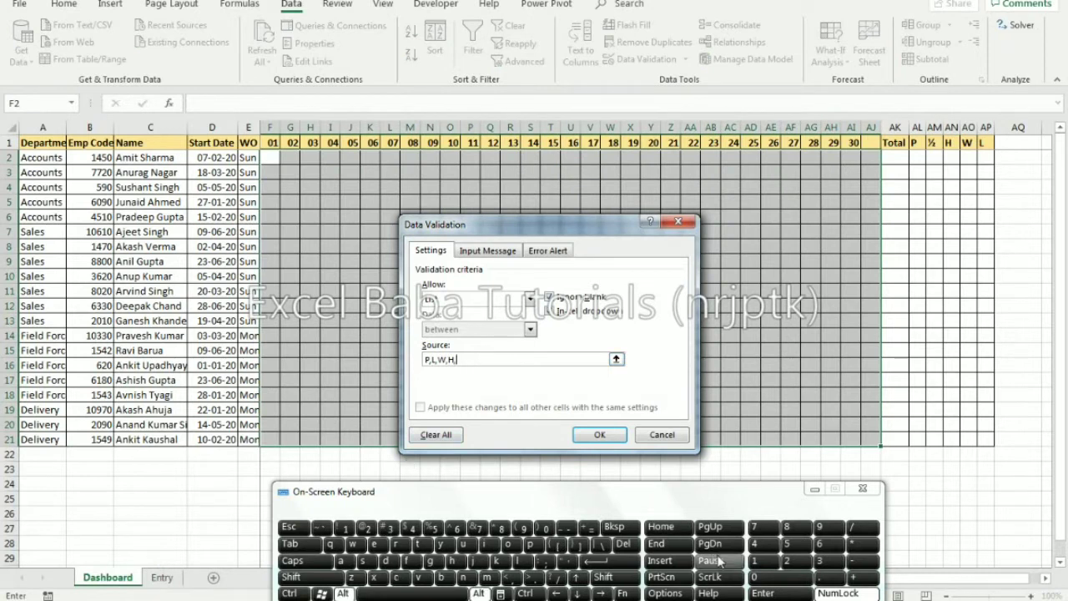
click(767, 563)
click(762, 530)
click(767, 563)
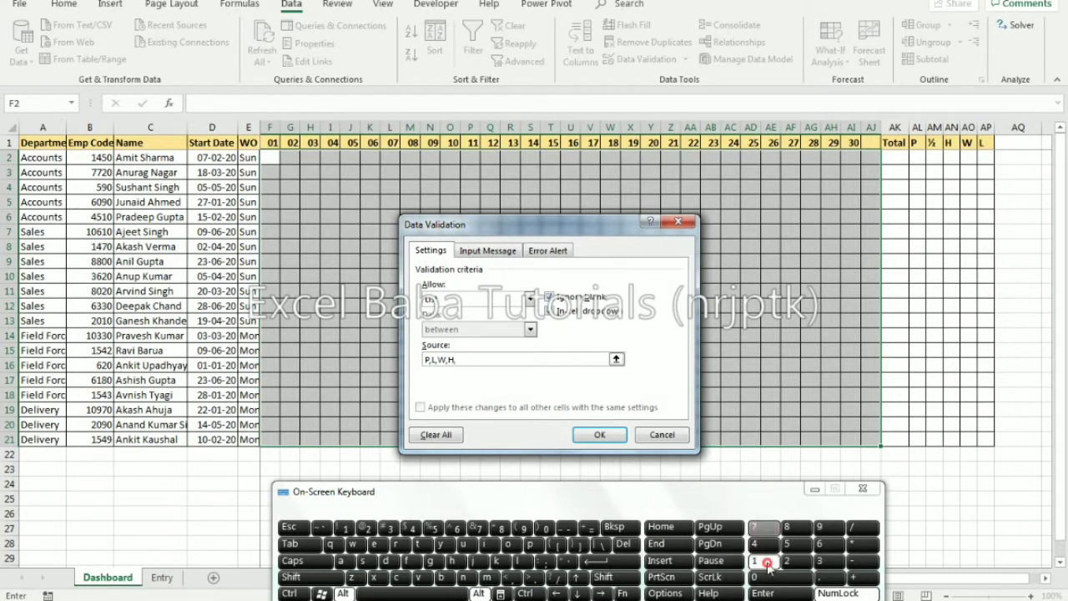
text(½)
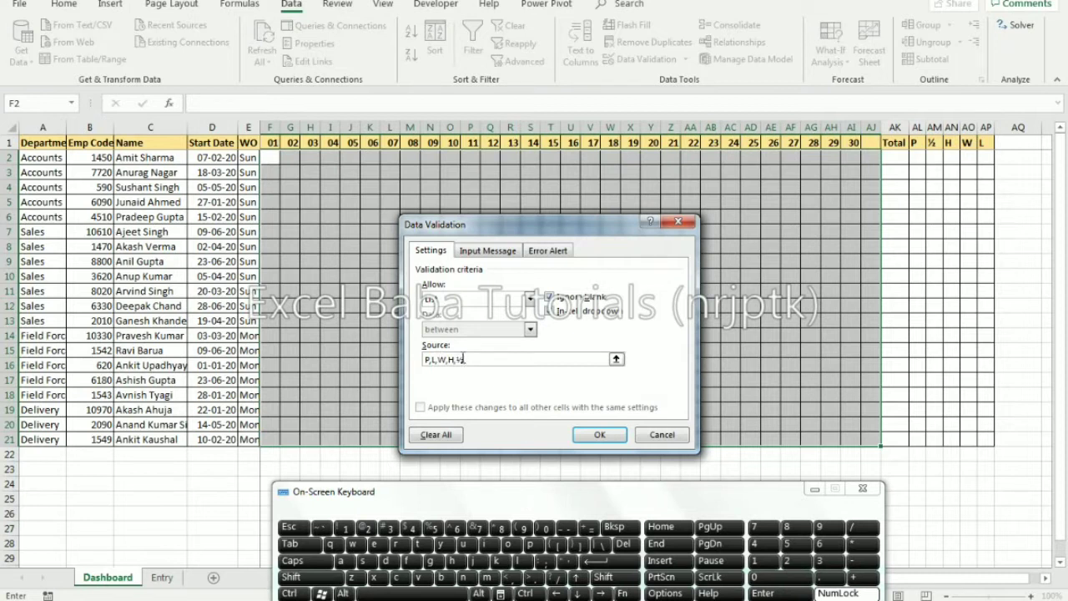
click(589, 427)
Test the attendance drop-down lists by choosing W in S7 and L in U4
click(410, 251)
click(536, 232)
click(547, 232)
click(538, 265)
click(575, 213)
click(572, 189)
click(587, 190)
click(574, 212)
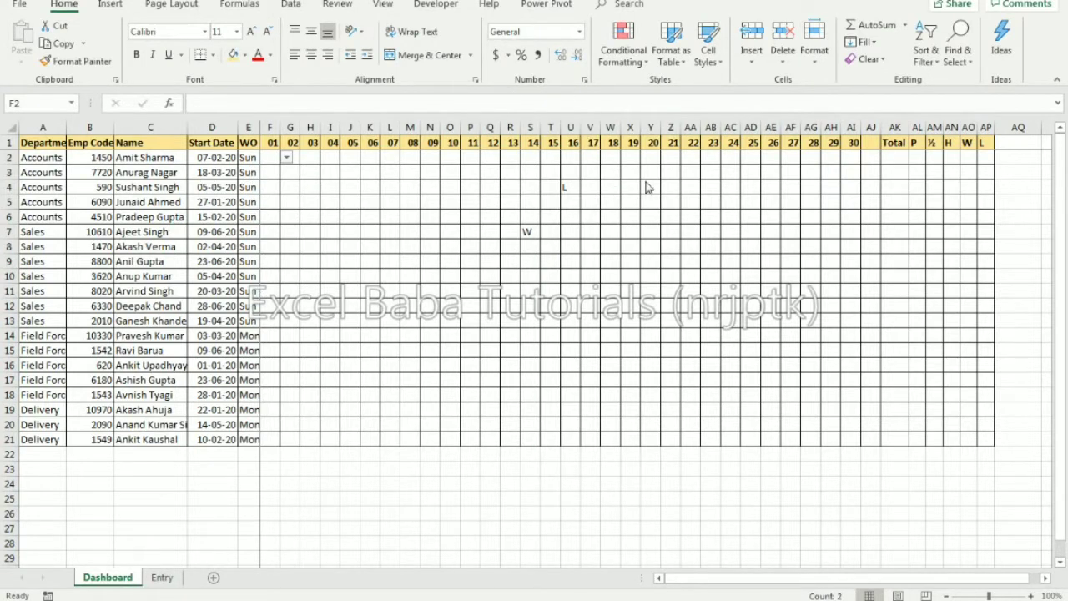
Start a formula-based conditional formatting rule for F2:AJ21 with =weekday(f$1,1)=switch($e2,"Sun",1"Mon",2,"Tue",3)
click(274, 157)
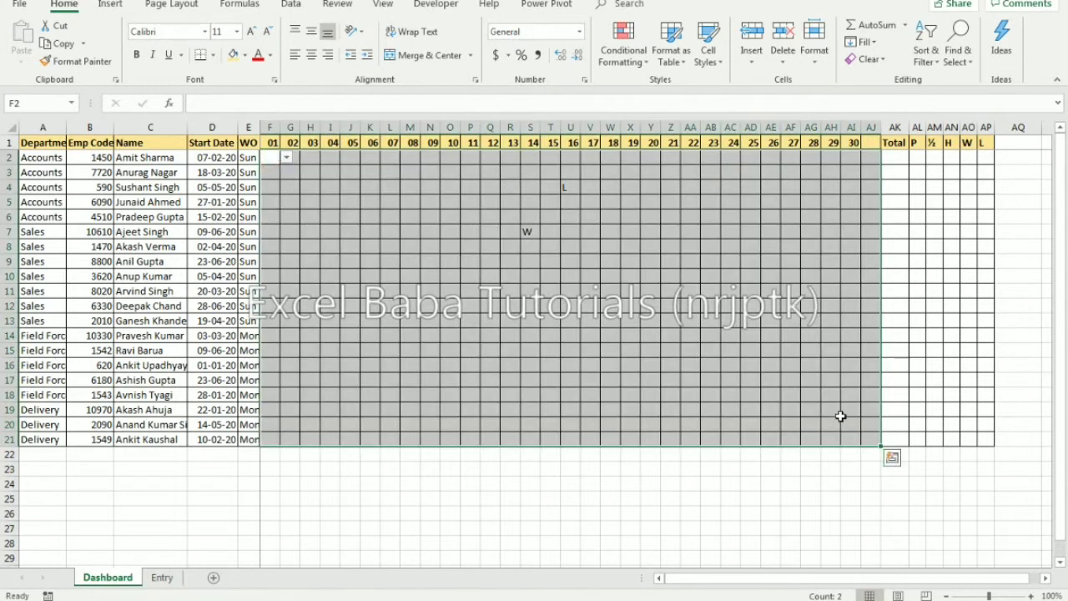
click(625, 65)
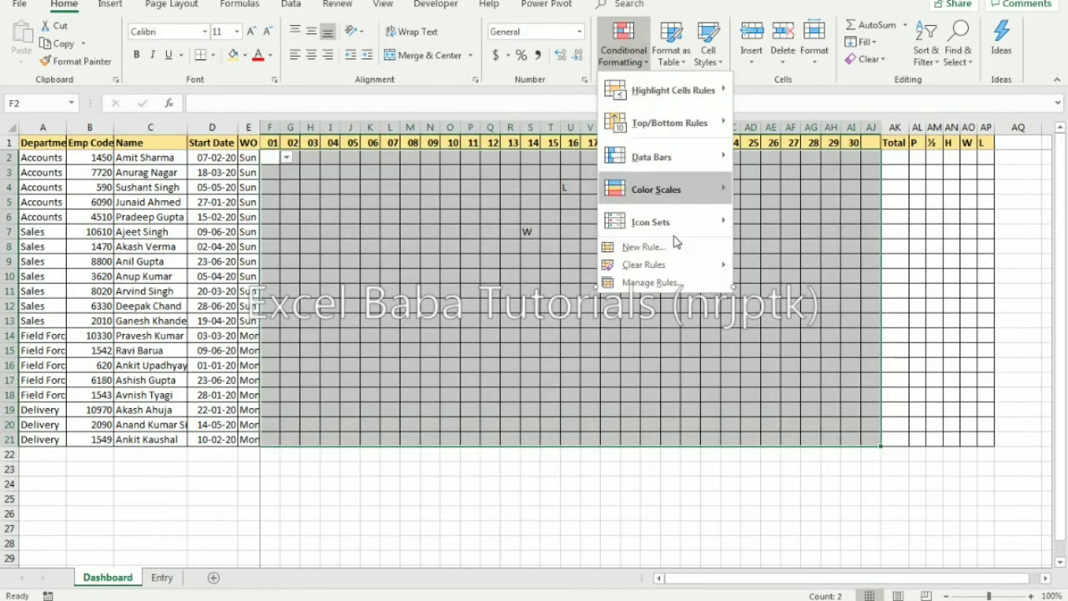
click(644, 247)
click(586, 264)
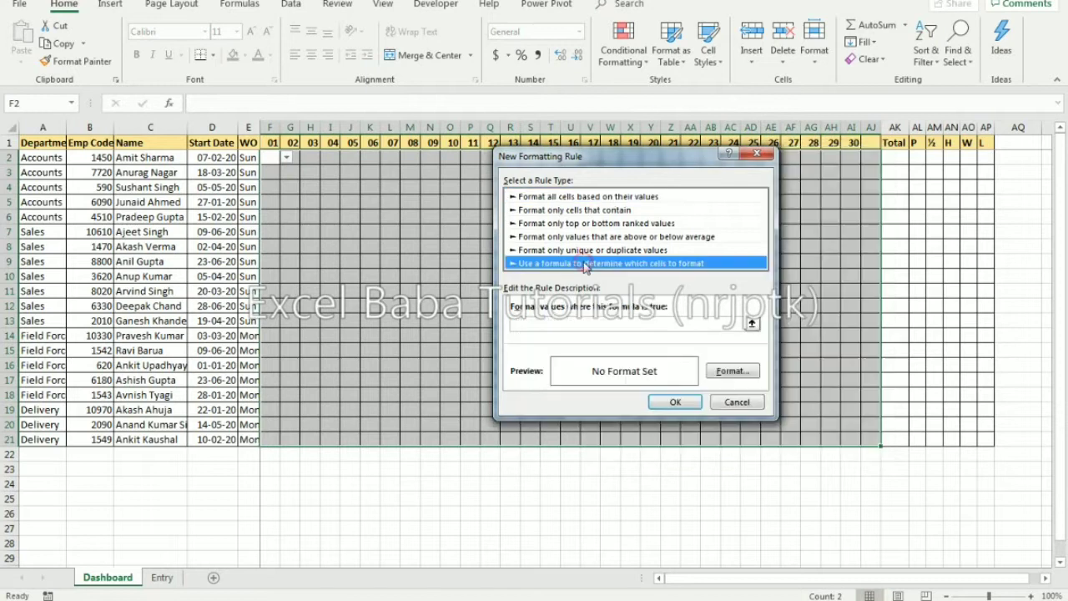
click(523, 325)
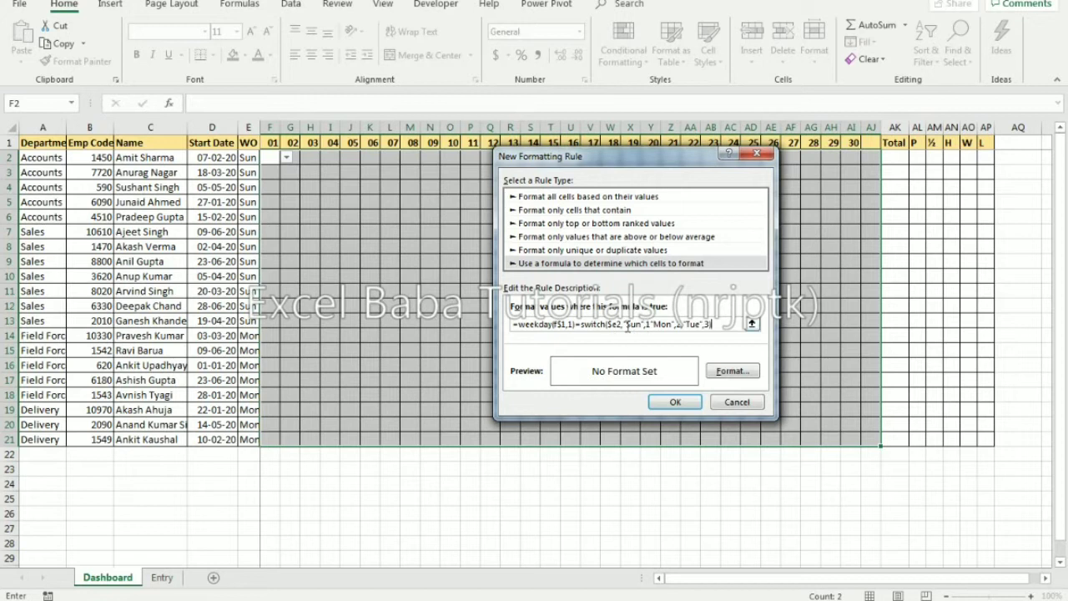
Give the conditional formatting rule a light green fill and try to apply it
click(723, 373)
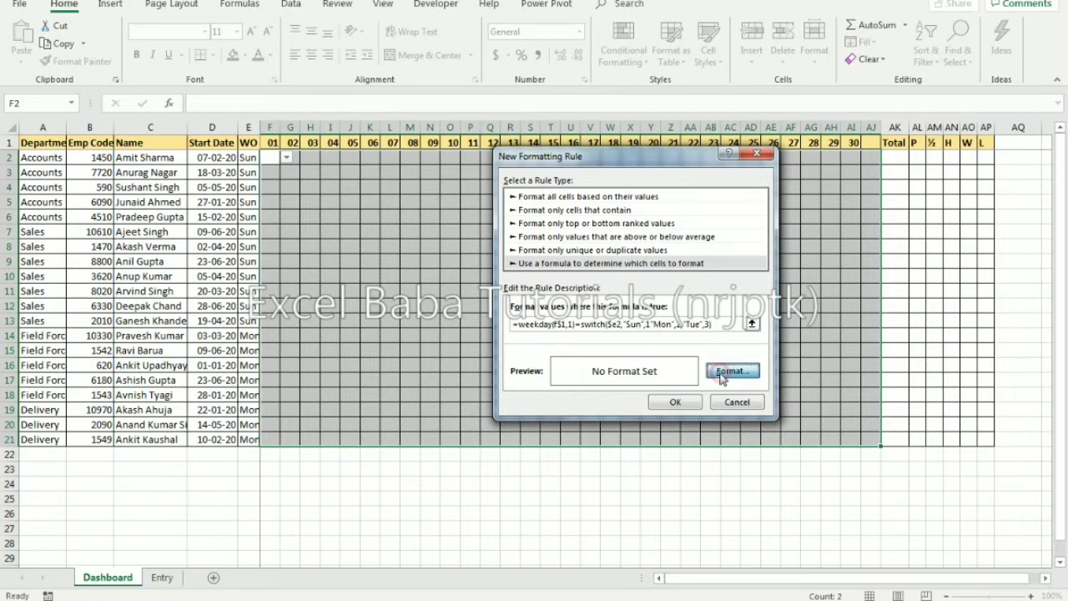
click(638, 205)
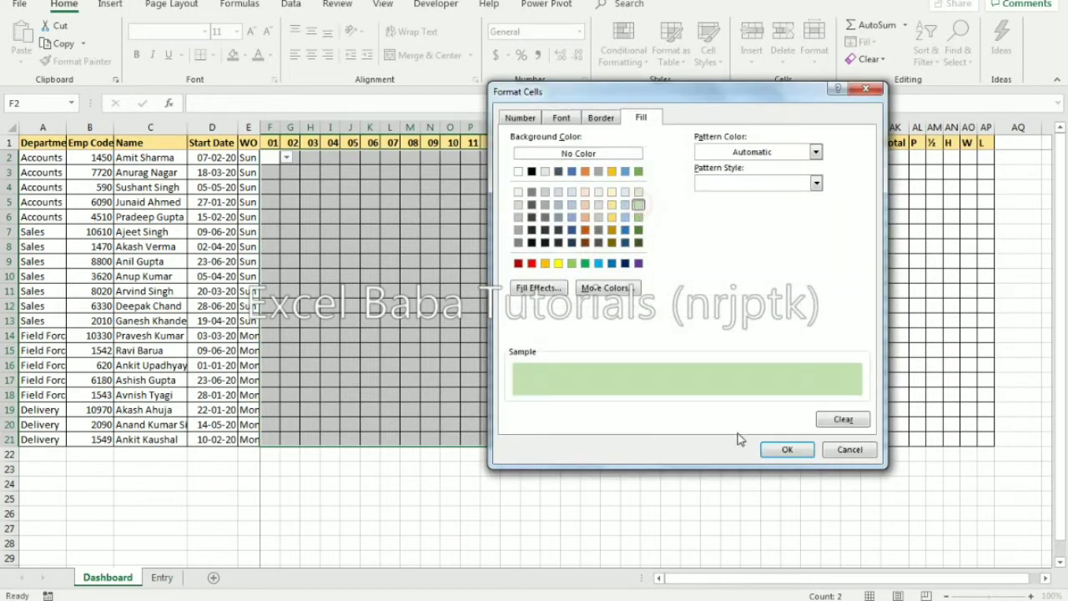
click(787, 449)
click(675, 403)
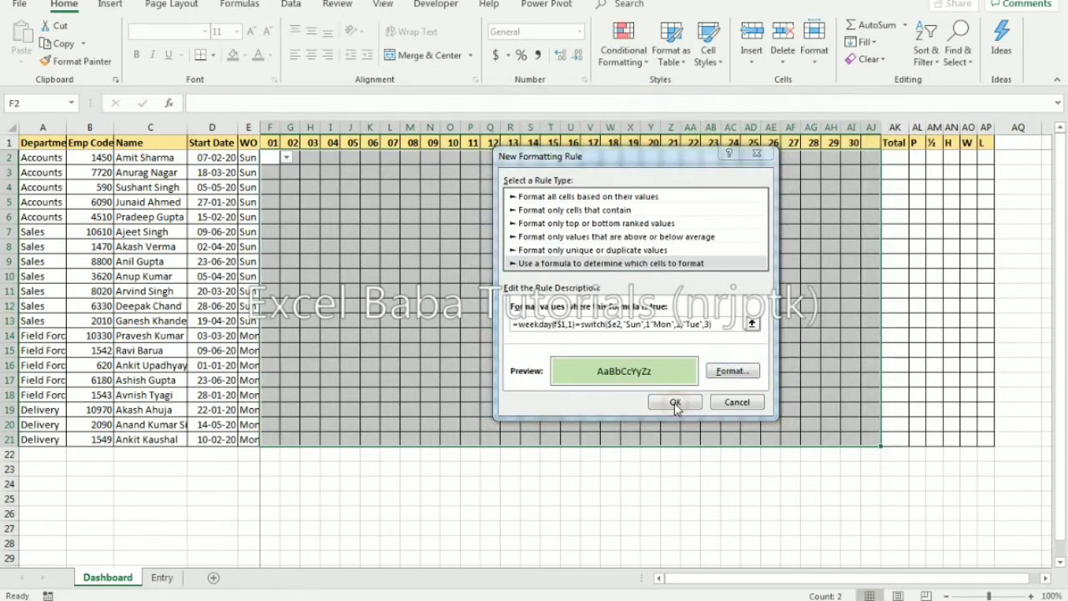
click(576, 362)
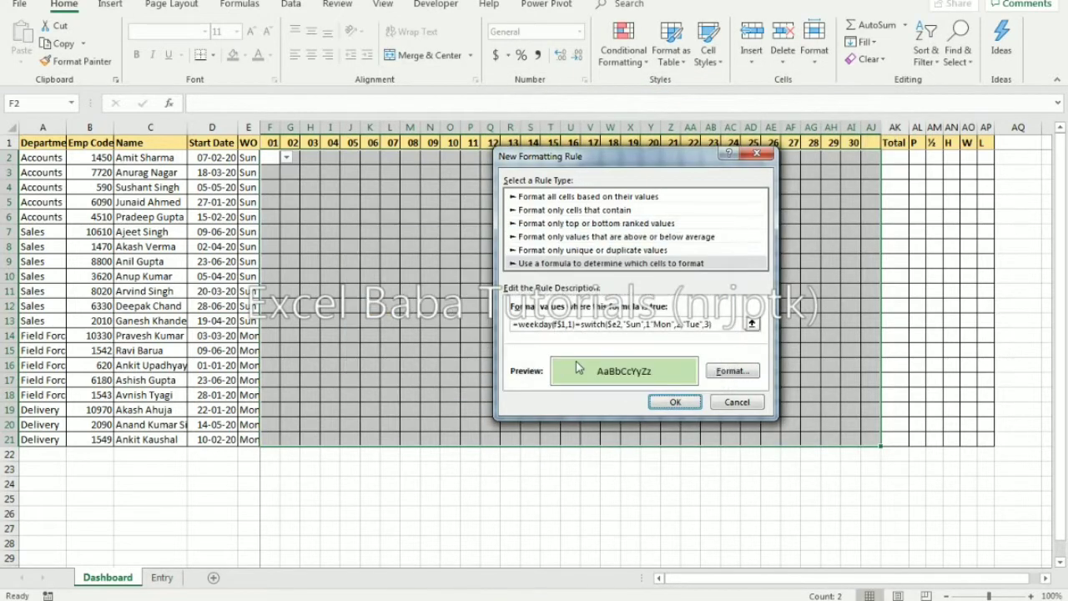
Insert the missing comma before "Mon" in the rule's SWITCH formula and apply the rule
click(686, 325)
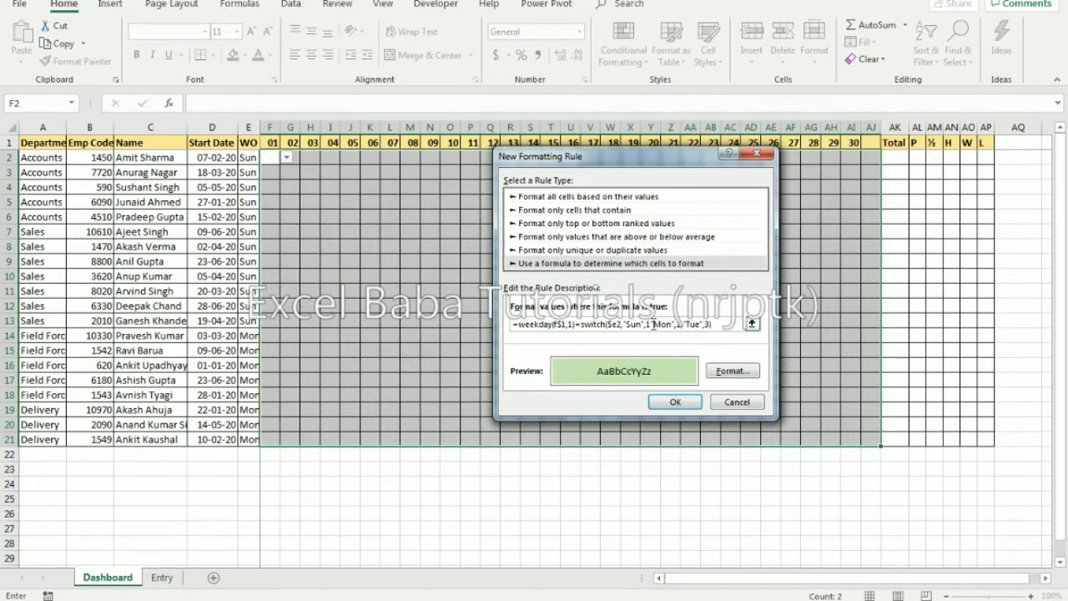
click(652, 324)
text(,)
click(674, 402)
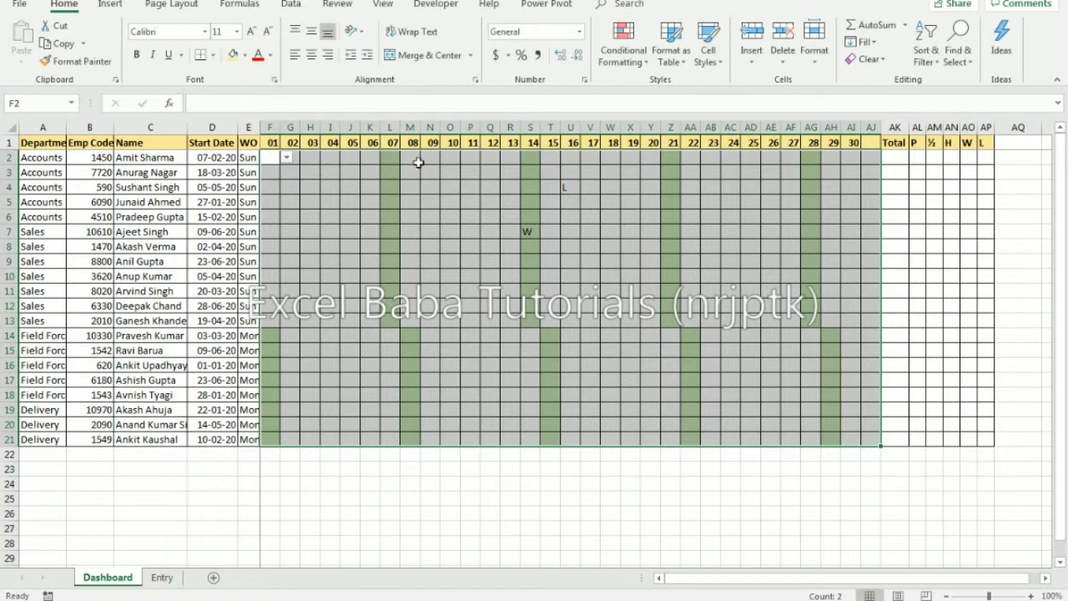
Compare the shaded June 2020 week-offs with the system calendar and set the header date in F1 to 1 feb 20
click(372, 167)
click(266, 142)
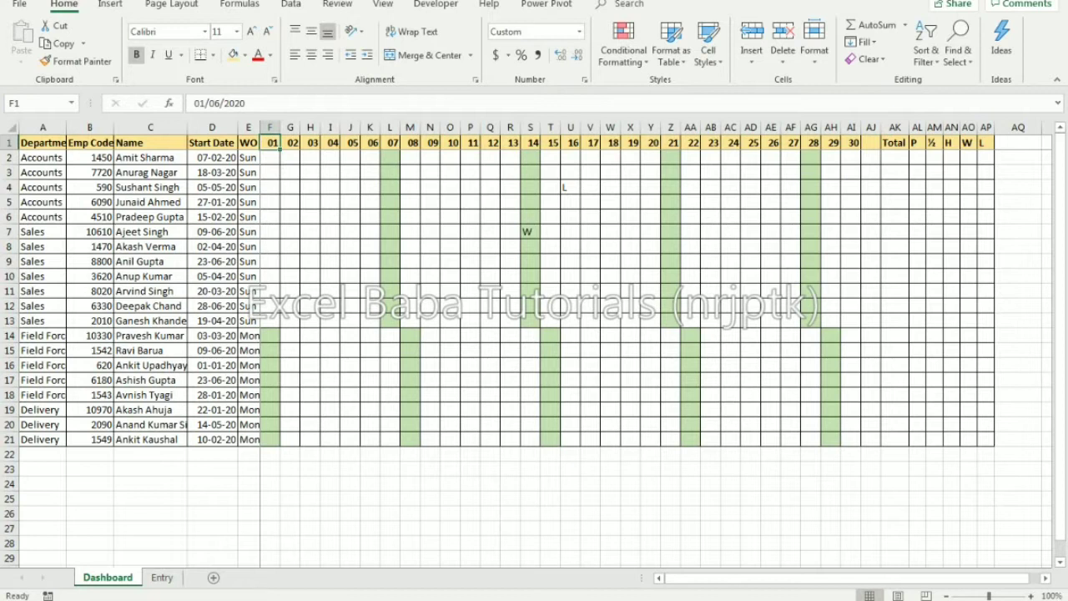
click(1000, 599)
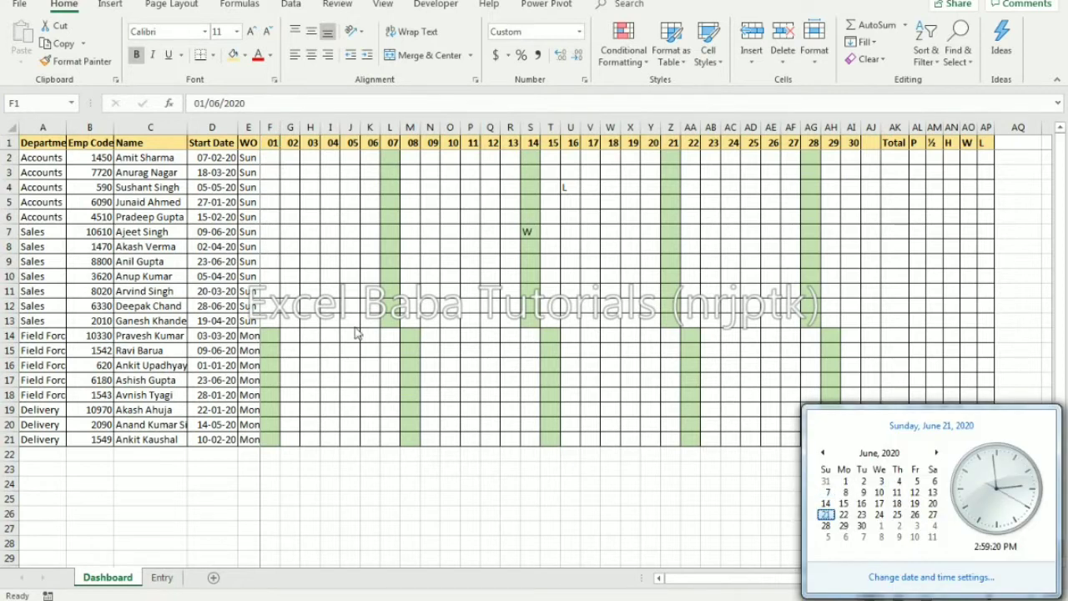
click(365, 311)
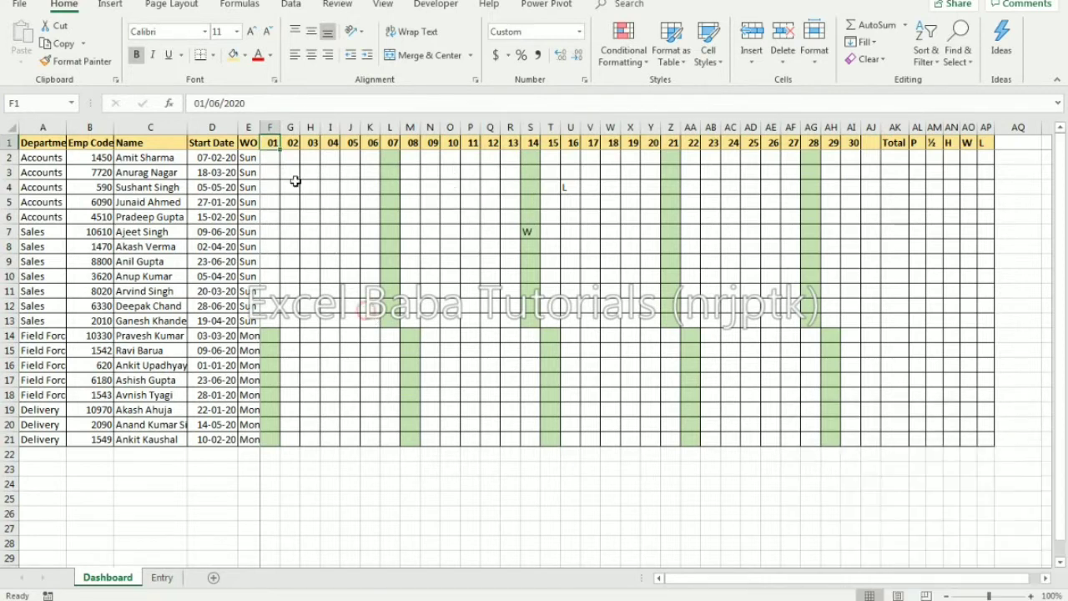
text(1 feb 20)
key(Return)
key(Right)
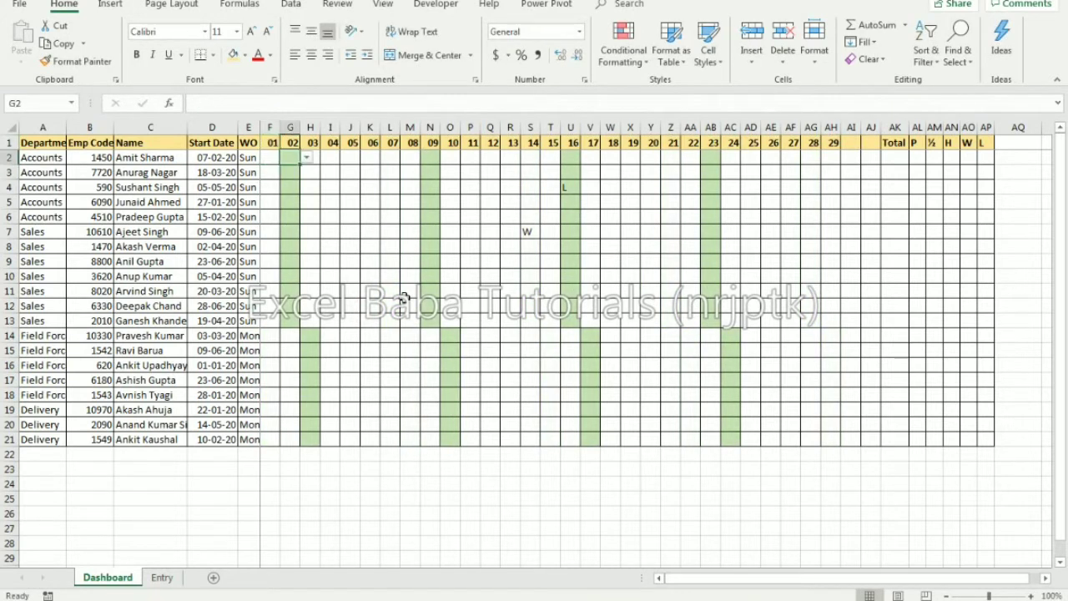
Set the weekly off day in E7 to Tue
click(249, 232)
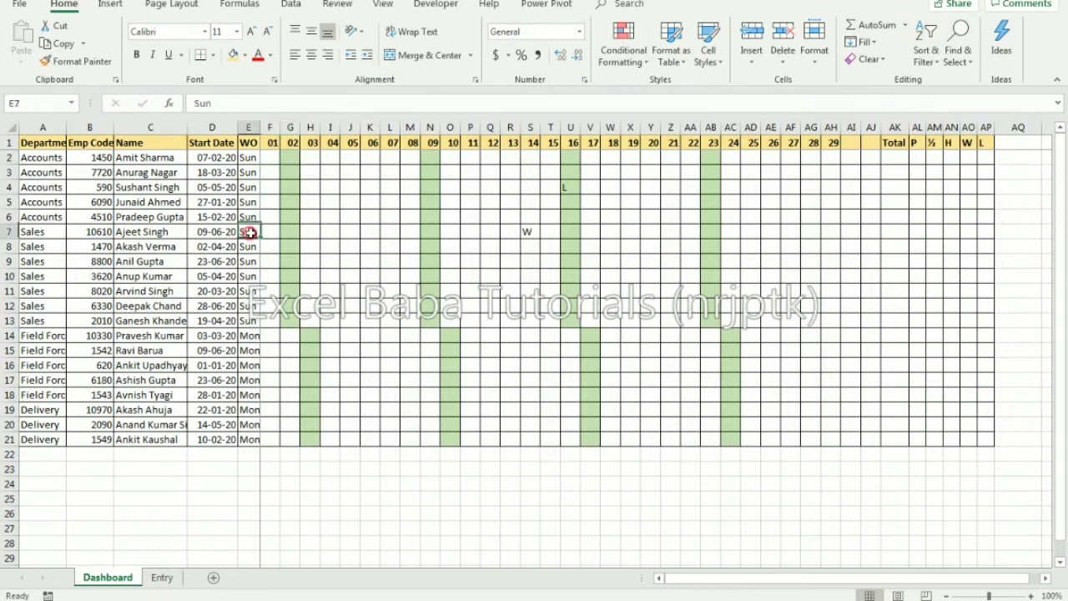
text(We)
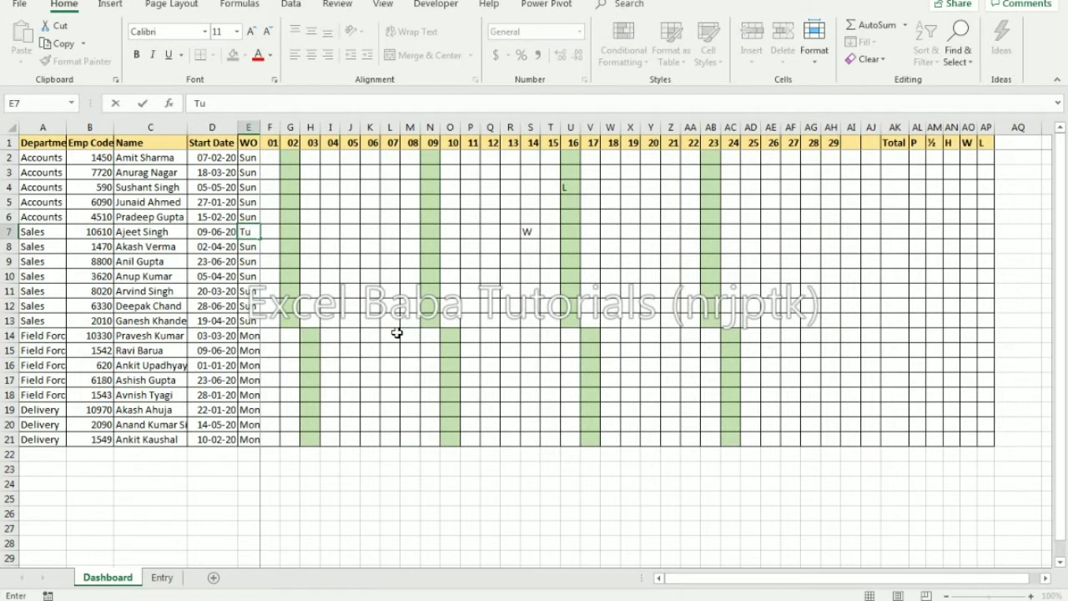
key(Return)
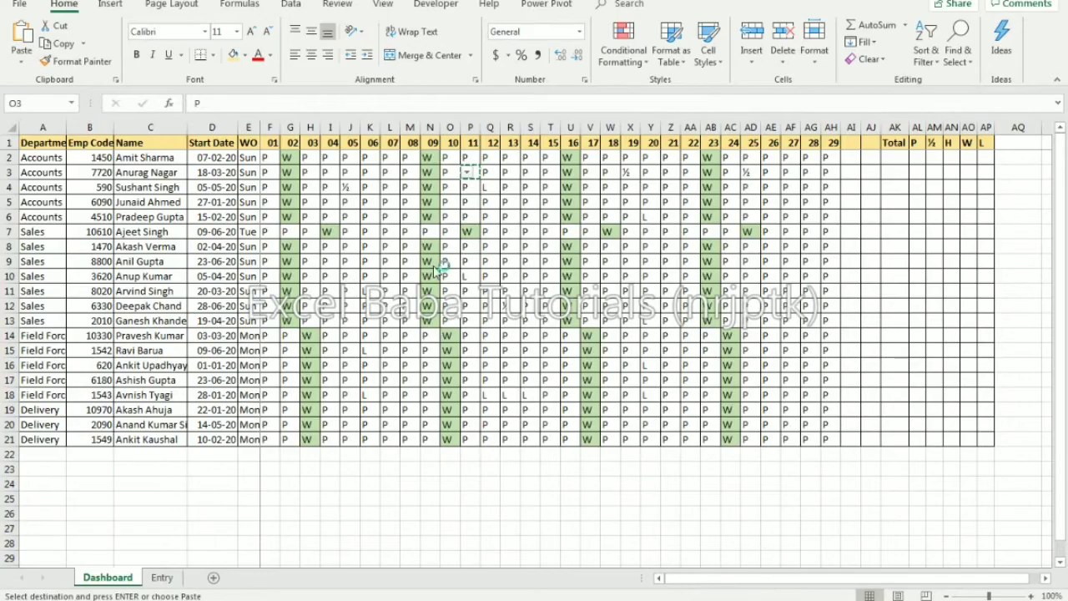
Finish filling the February attendance grid by pasting the copied attendance code
key(ctrl+v)
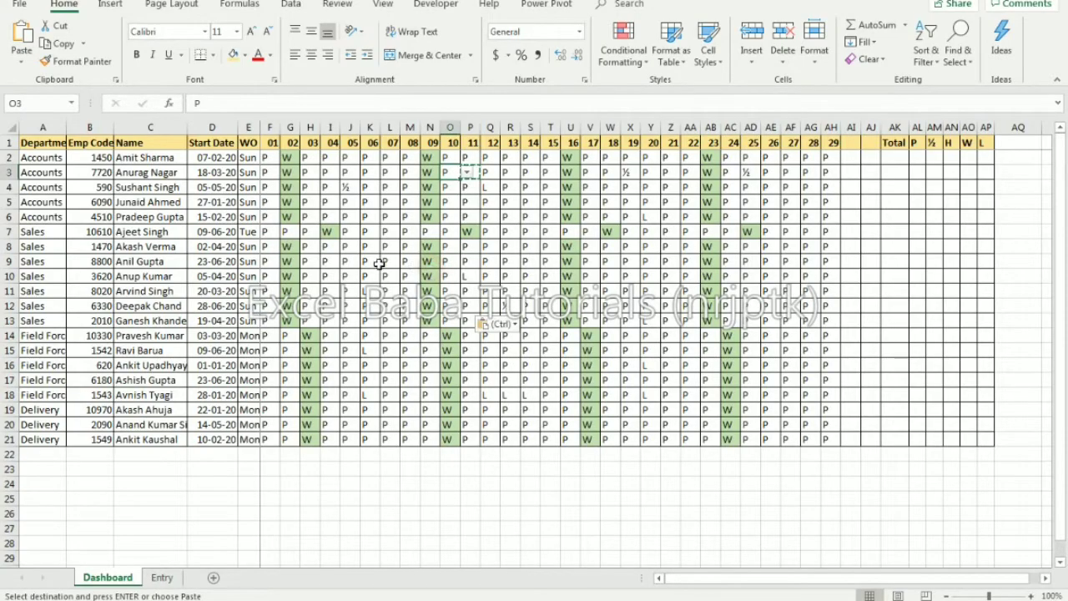
click(528, 245)
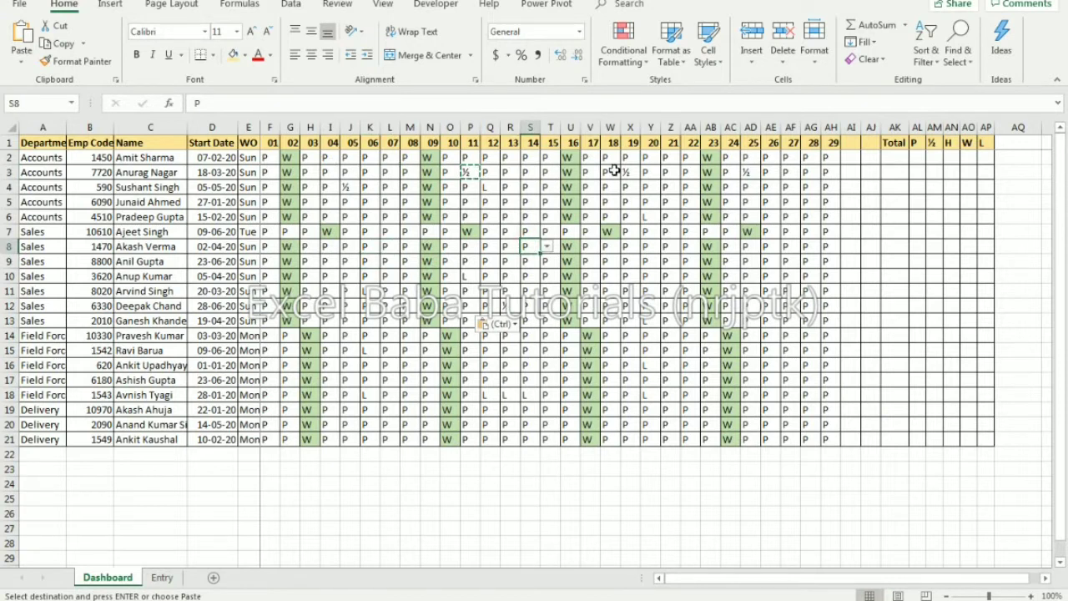
Start a COUNTIF formula in AL2 under the P header, using the attendance cells F2:AJ2 as its range
click(917, 159)
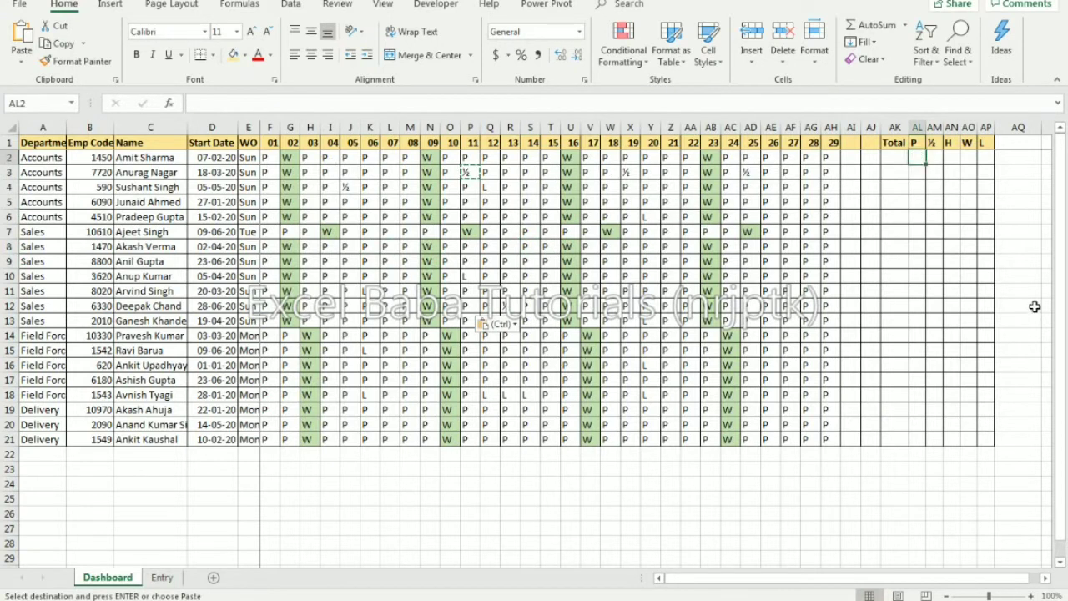
text(=count)
key(Down)
key(Down)
key(Down)
key(Tab)
key(Left)
key(Left)
key(ctrl+shift+Left)
key(ctrl+shift+Left)
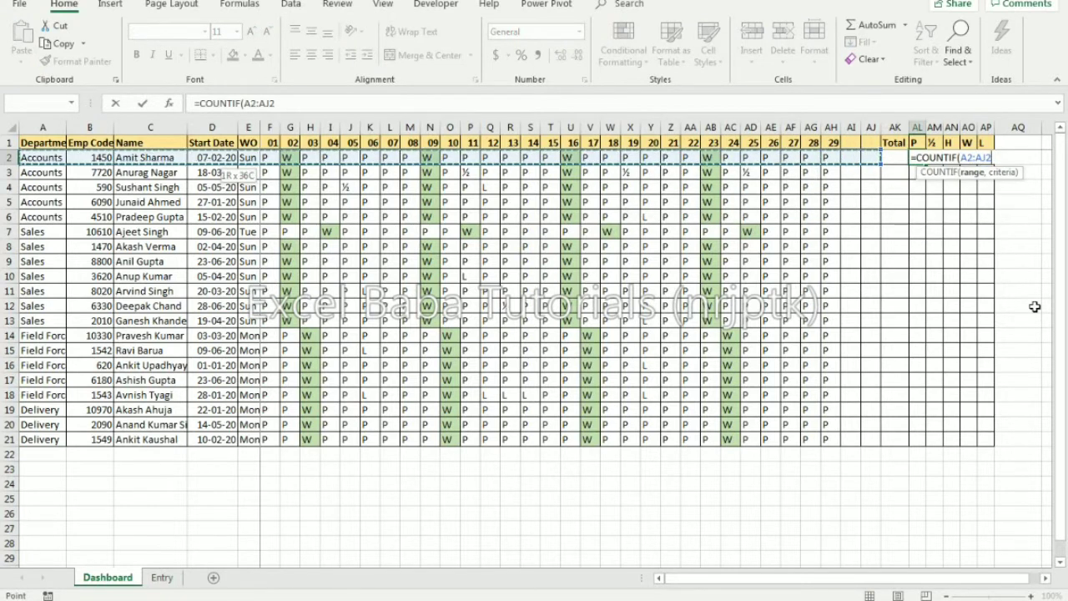
key(shift+Right)
key(shift+Right)
key(shift+Right)
key(shift+Right)
key(shift+Right)
key(shift+Right)
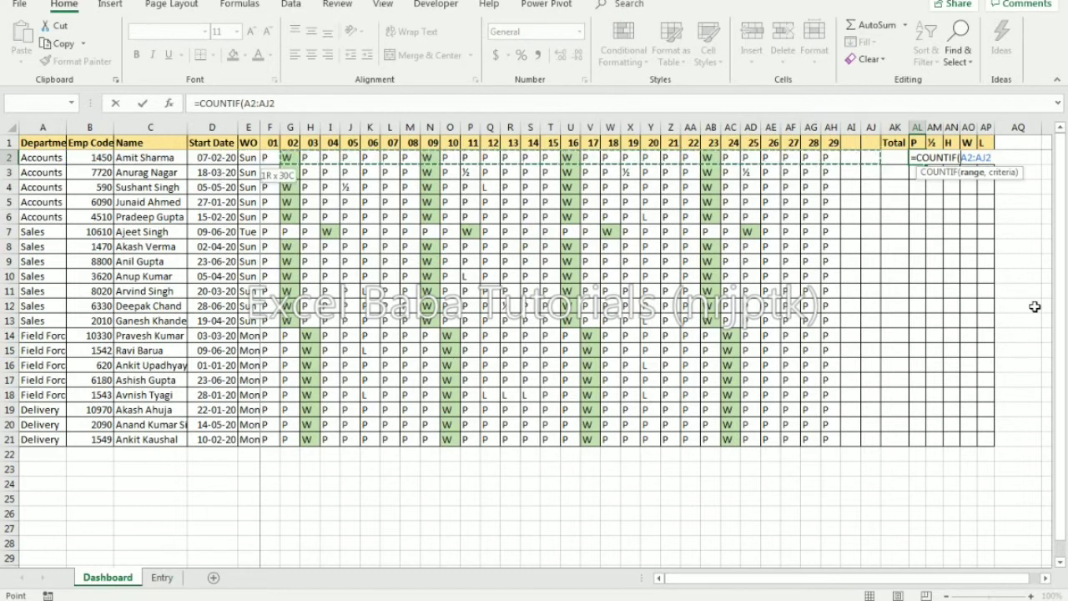
key(shift+Left)
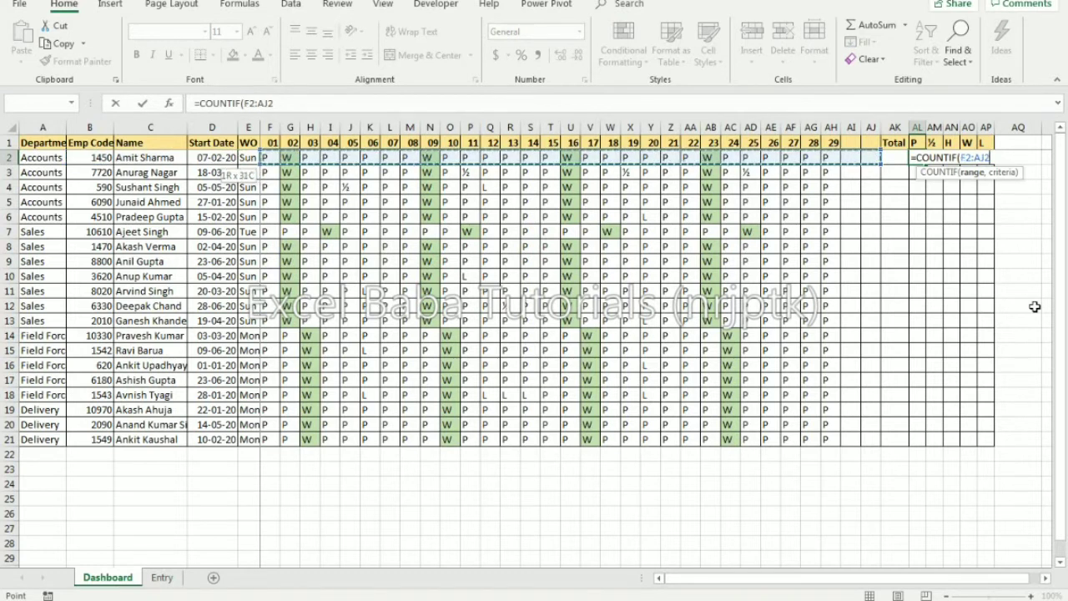
Complete the COUNTIF formula in AL2 as =COUNTIF($F2:$AJ2,AL$1), locking the range columns and the header row
key(F4)
key(F4)
key(F4)
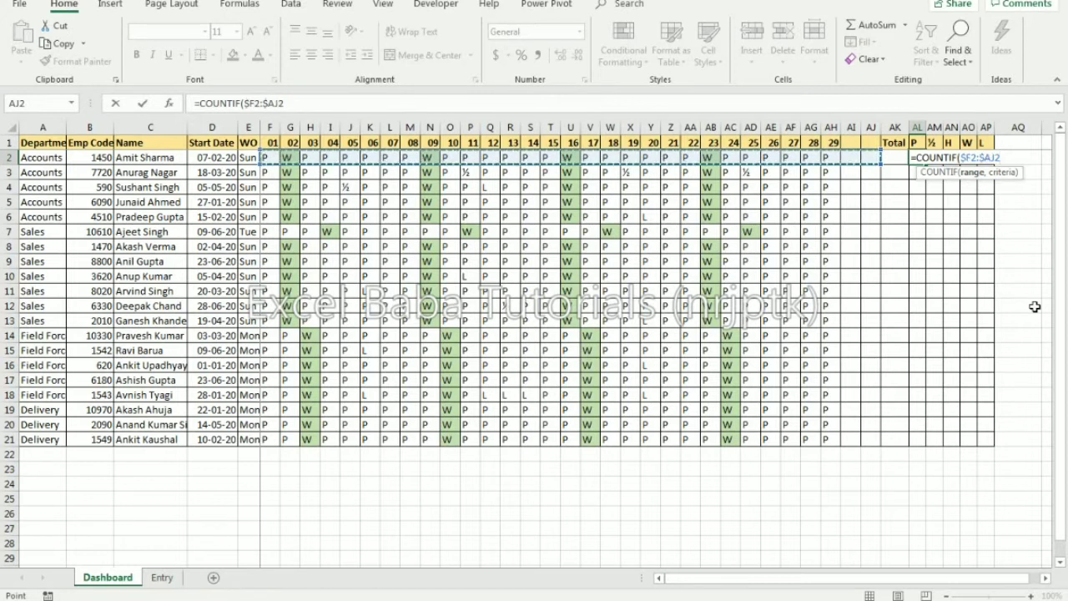
text(,)
key(Up)
key(F4)
key(F4)
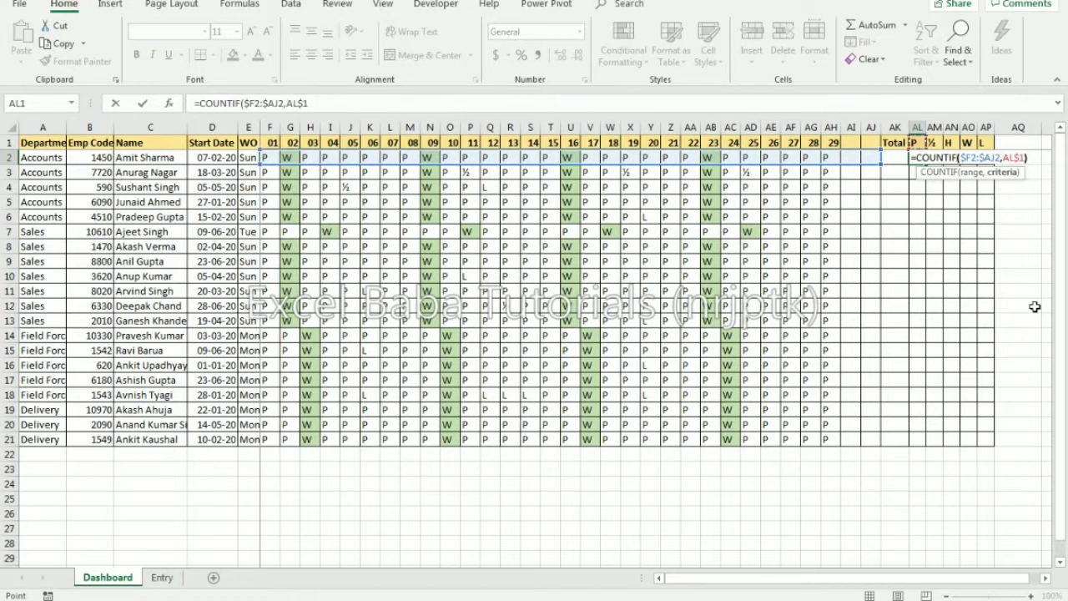
key(Return)
Fill the COUNTIF formula from AL2 down and across the whole summary block AL2:AP21
key(Up)
key(Up)
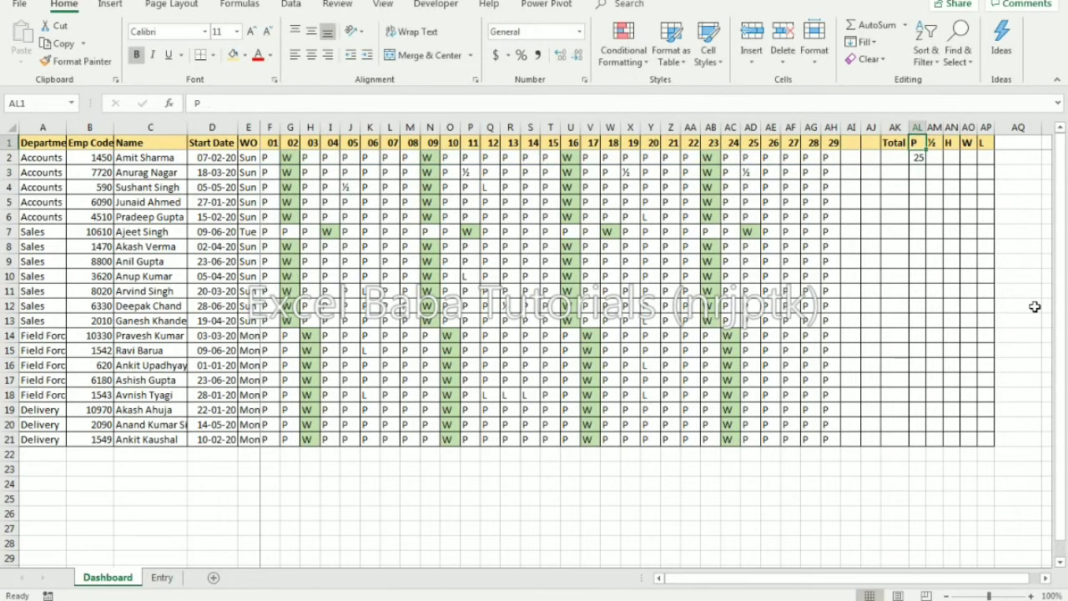
key(Down)
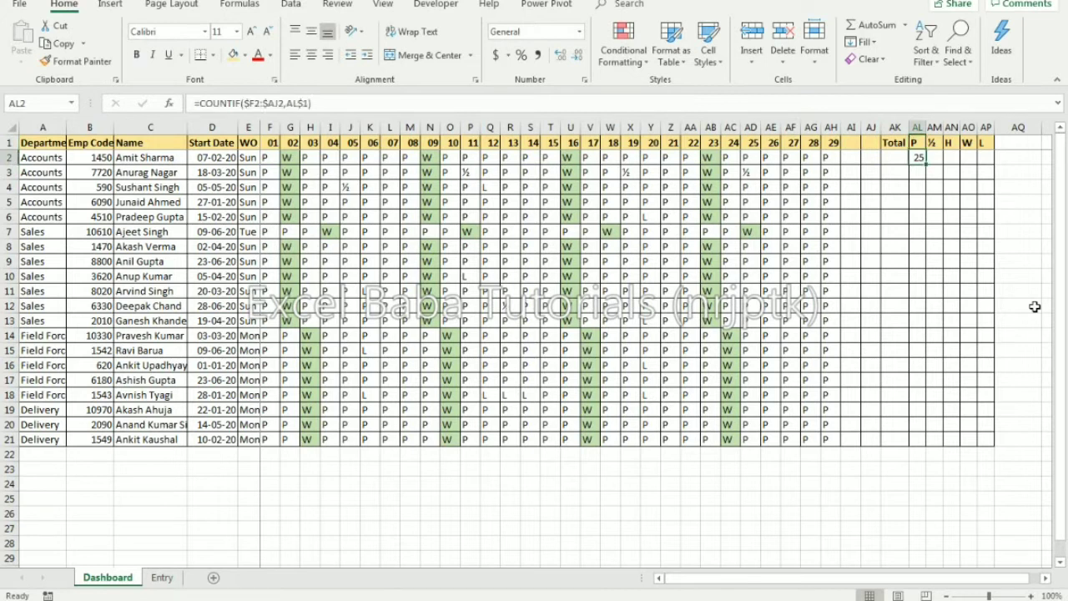
shift+click(990, 437)
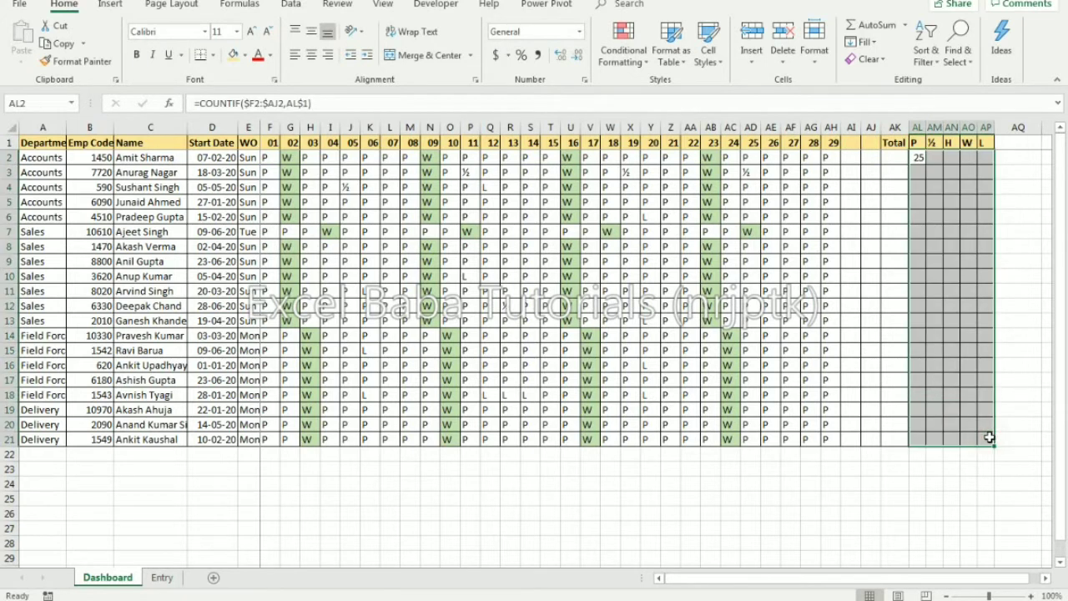
key(ctrl+d)
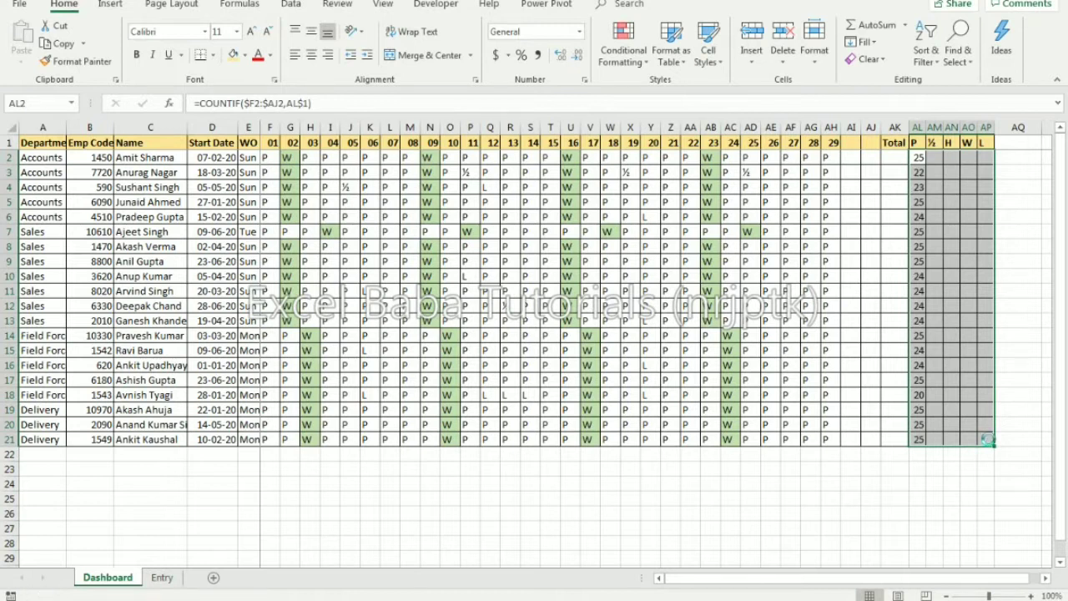
key(ctrl+r)
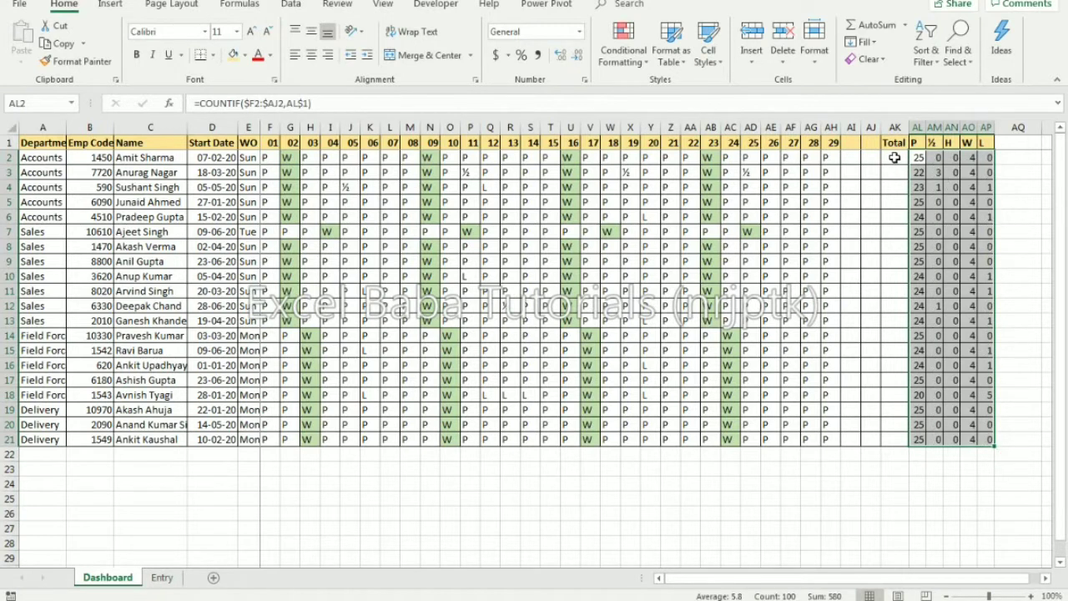
Enter the Total formula =AL2+(AM2/2)+AN2+AO2 in AK2, counting half days as half
click(894, 158)
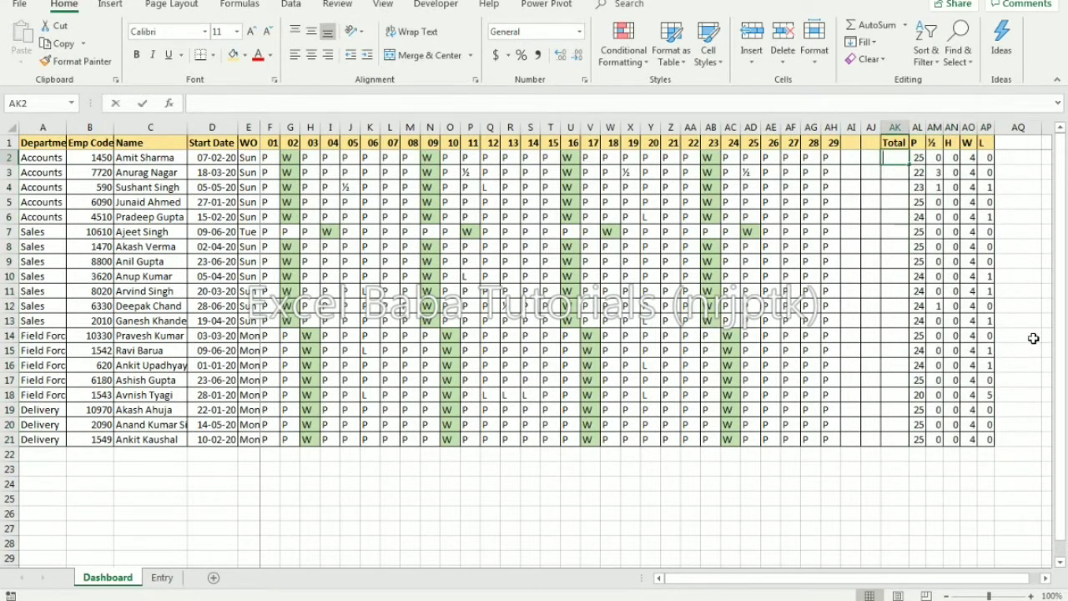
text(=)
key(Right)
text(+)
key(Right)
key(Right)
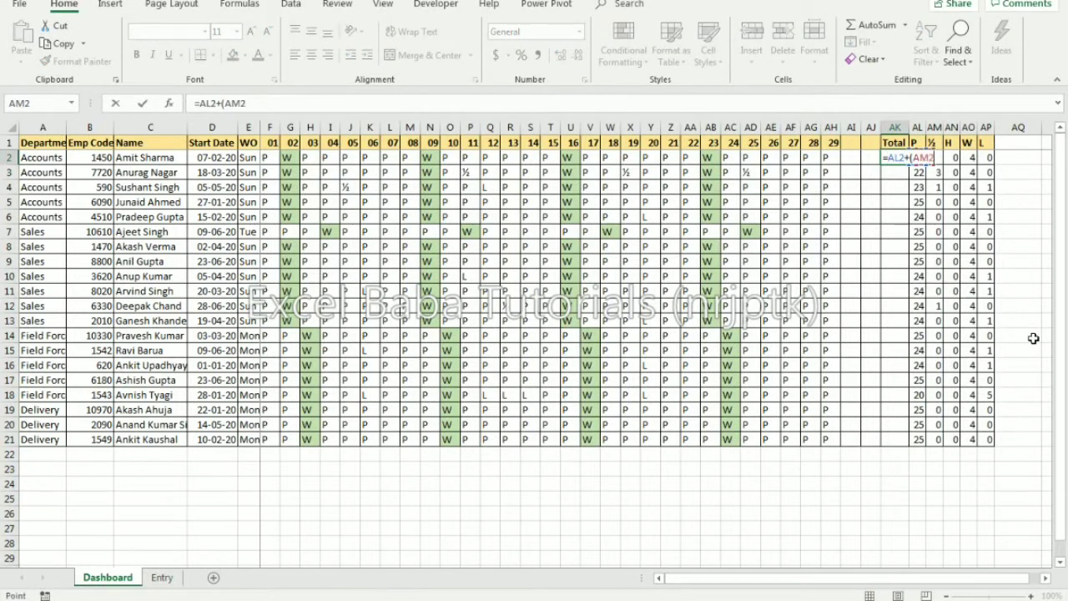
text(/)
key(Right)
key(Right)
key(Right)
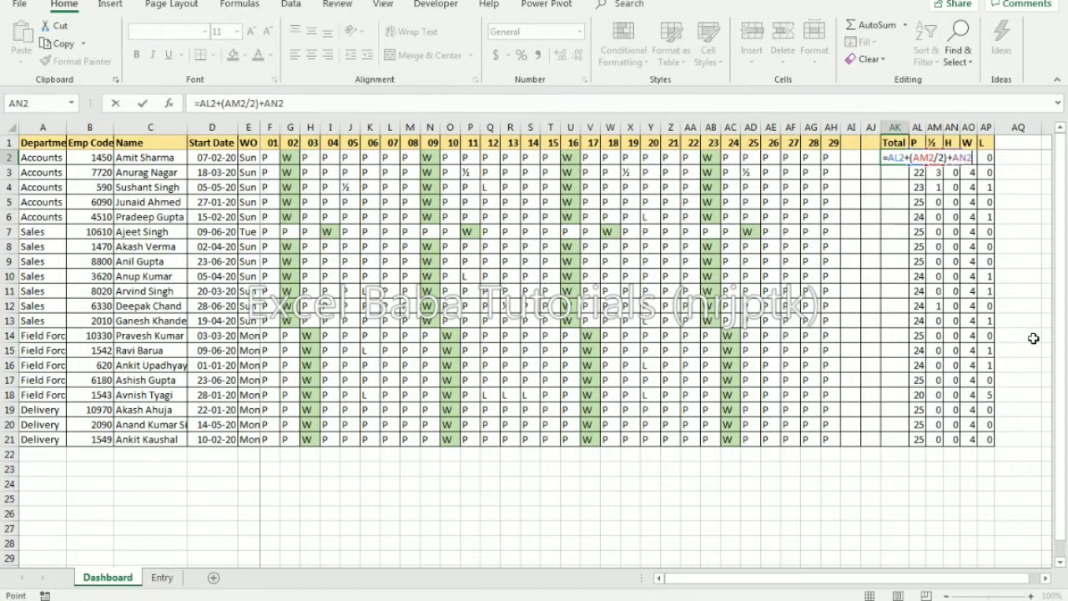
text(+)
key(Right)
key(Right)
key(Right)
key(Right)
key(Return)
Copy the Total formula from AK2 down to the last employee row in AK21
key(Up)
key(Up)
key(Down)
key(ctrl+c)
key(Right)
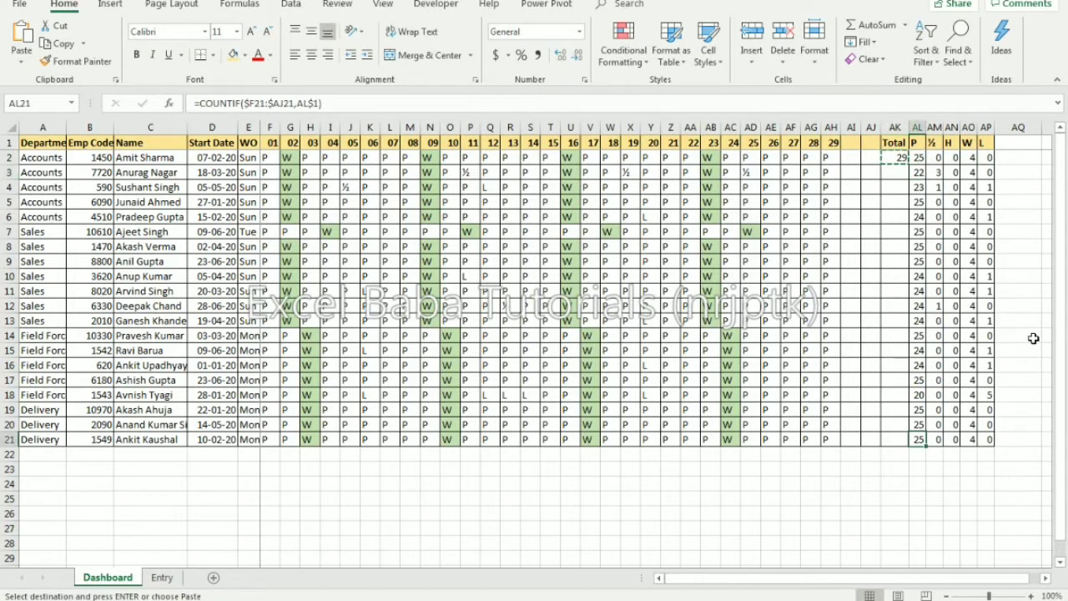
key(Left)
key(shift+Down)
key(shift+Down)
key(shift+Down)
key(shift+Down)
key(shift+Down)
key(shift+Down)
key(shift+Down)
key(shift+Down)
key(shift+Down)
key(shift+Down)
key(shift+Down)
key(shift+Down)
key(shift+Down)
key(shift+Down)
key(shift+Down)
key(shift+Down)
key(shift+Down)
key(shift+Down)
key(shift+Down)
key(Return)
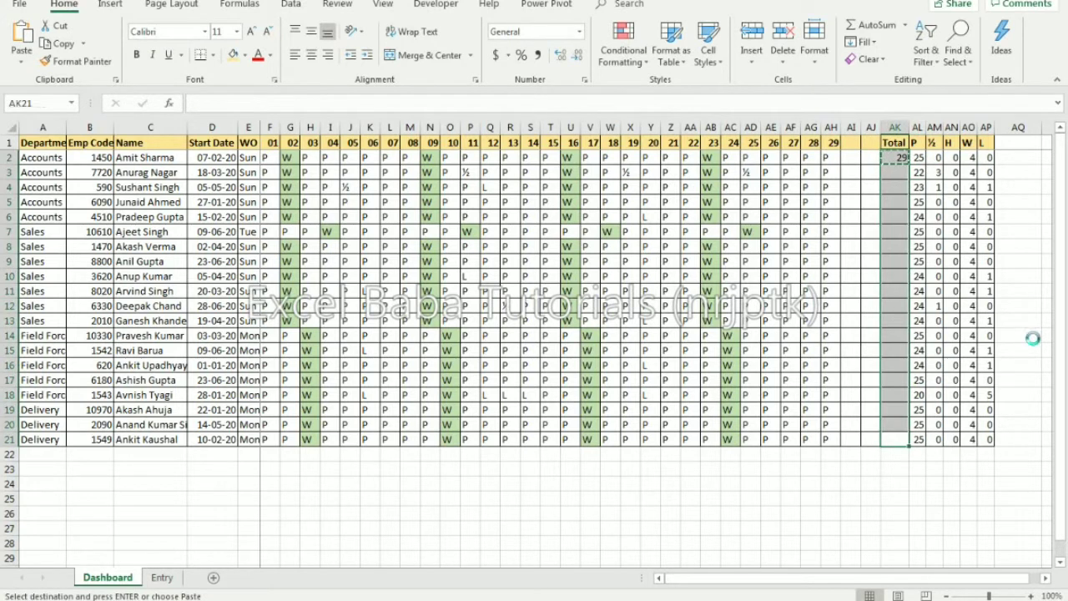
click(897, 189)
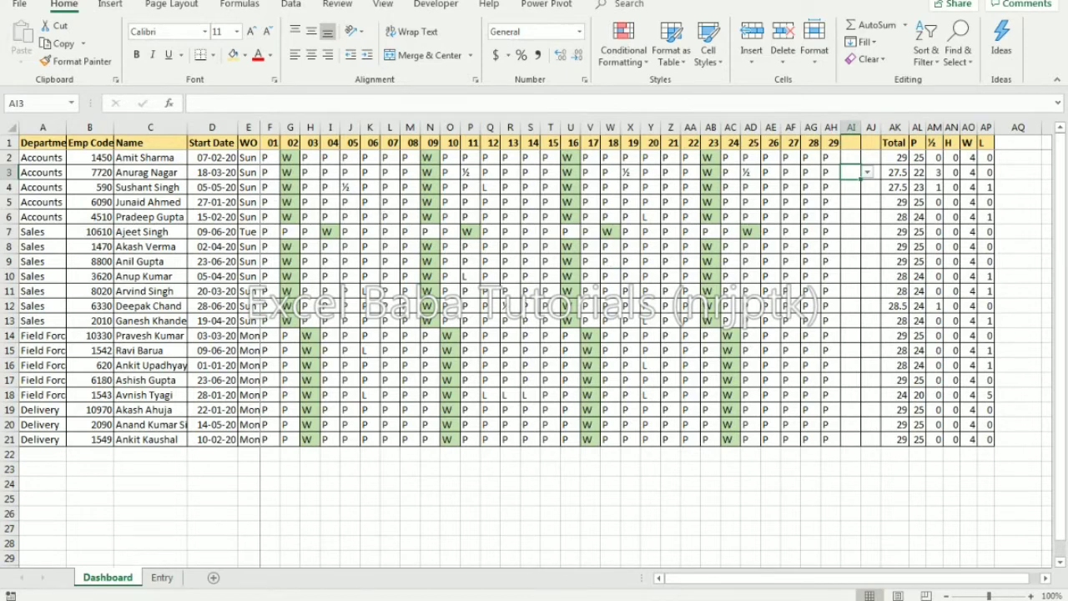
Switch to the attendance letter in Word and use an existing list from the Desktop as the mail merge recipients
click(351, 599)
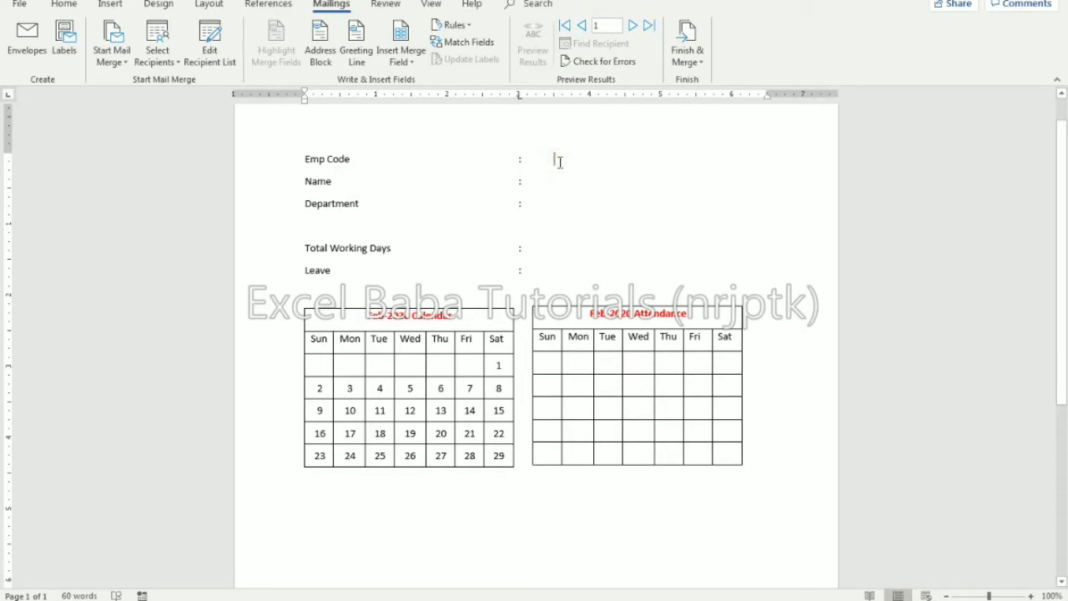
click(169, 60)
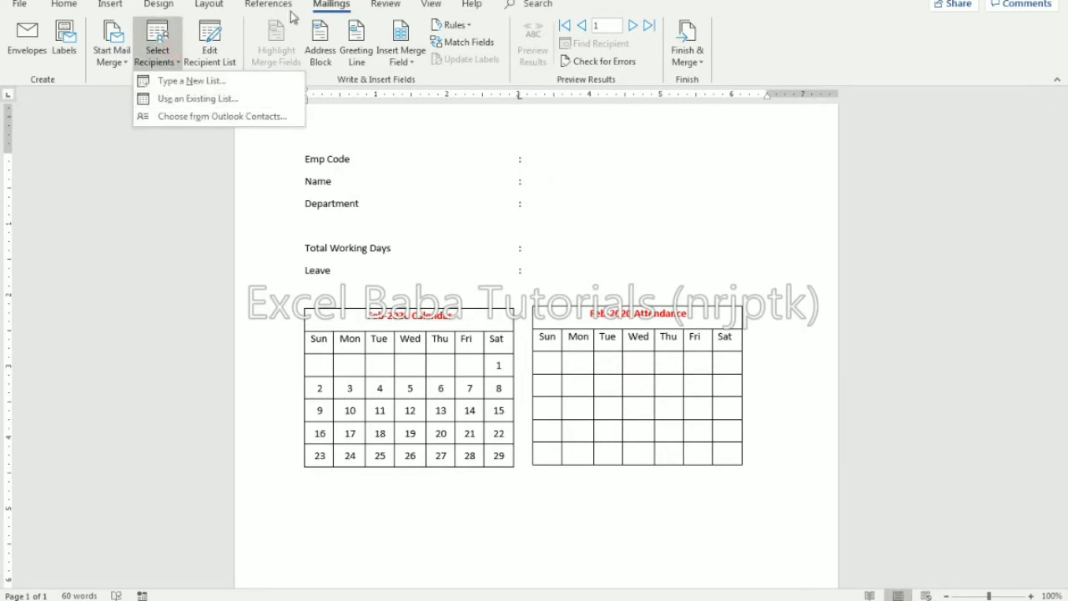
click(185, 99)
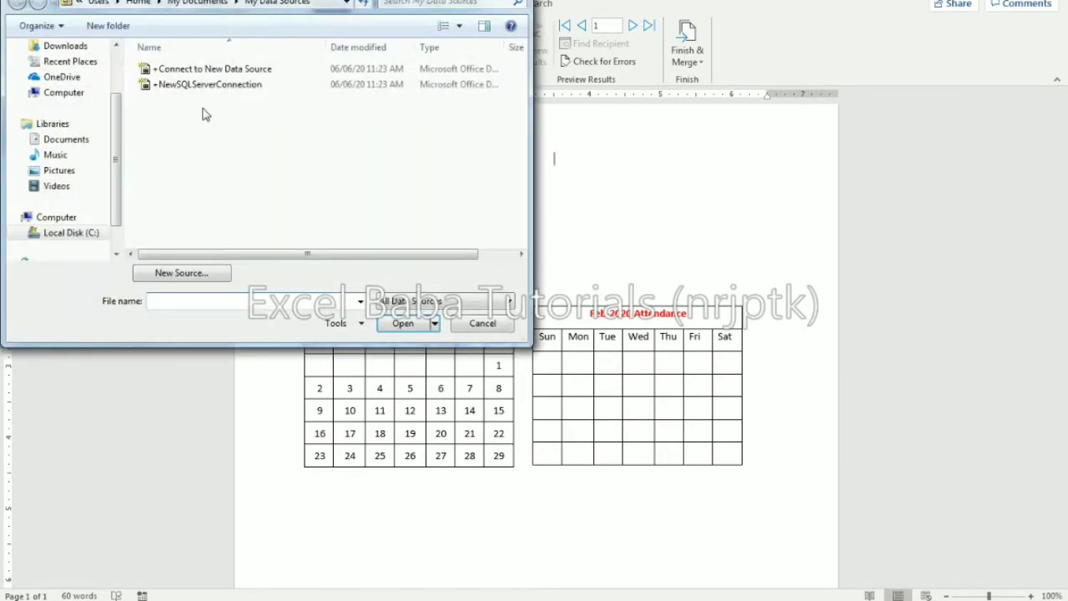
scroll(75, 125, up, 2)
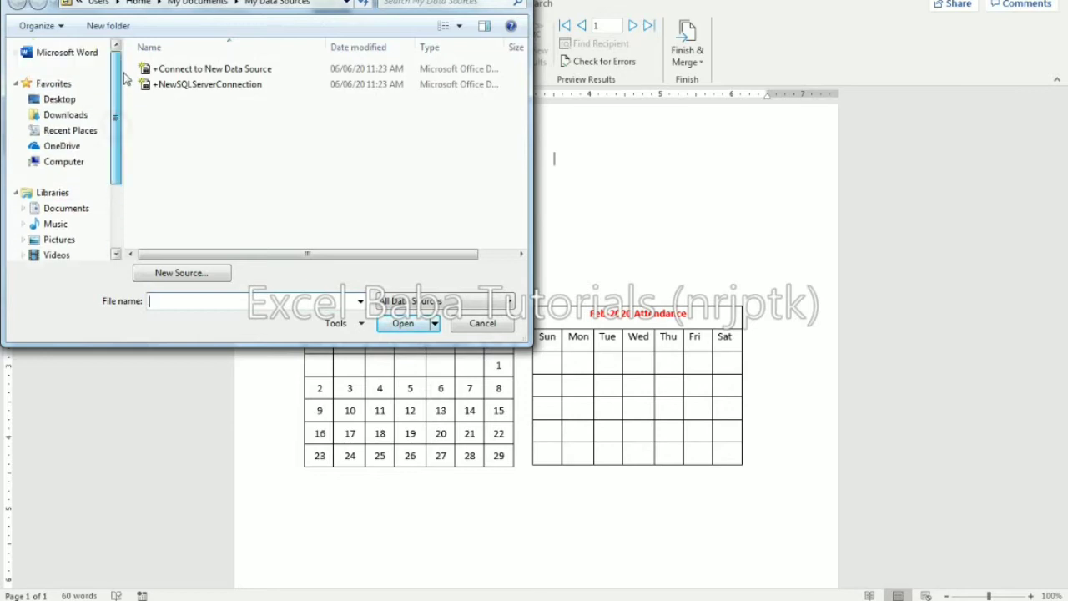
click(73, 100)
click(190, 188)
double_click(190, 189)
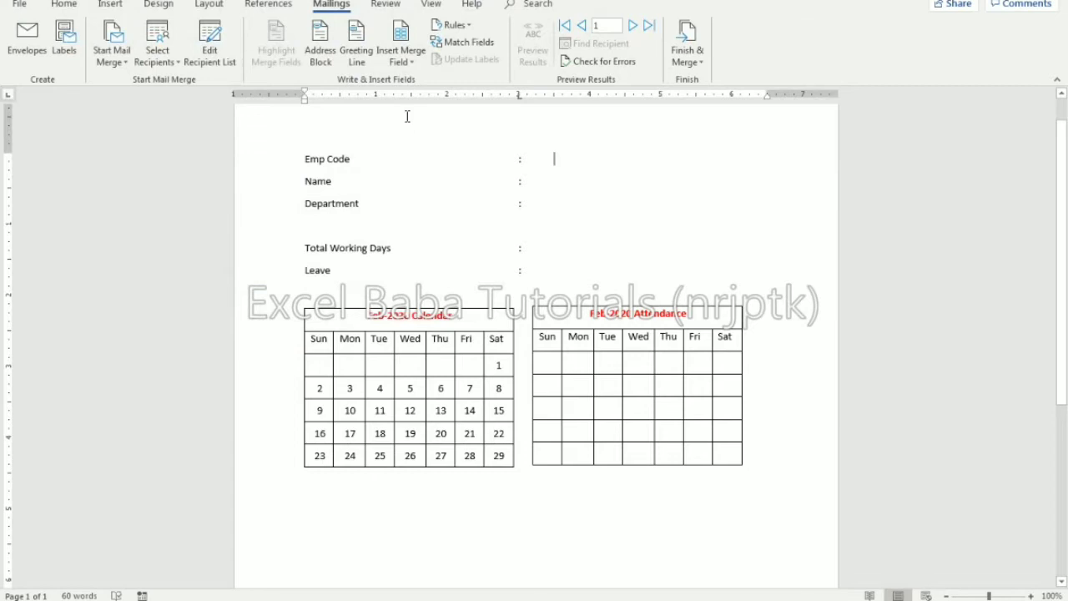
Insert the Emp_Code merge field beside Emp Code and the Name merge field beside Name
click(555, 155)
click(401, 58)
click(422, 99)
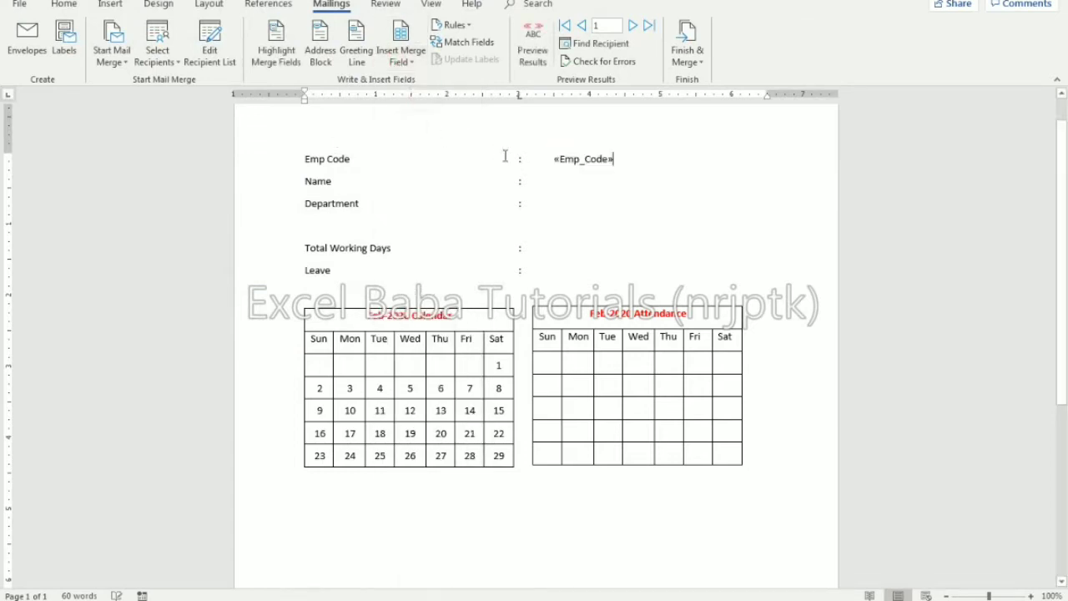
click(568, 187)
click(413, 62)
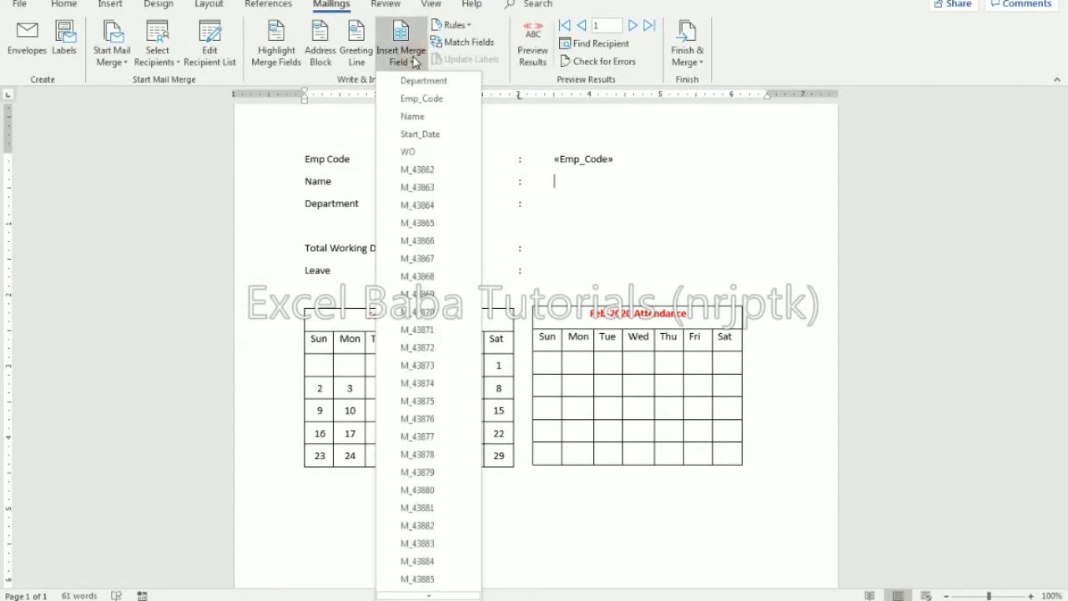
click(412, 116)
Insert the Department merge field beside the Department label
click(566, 201)
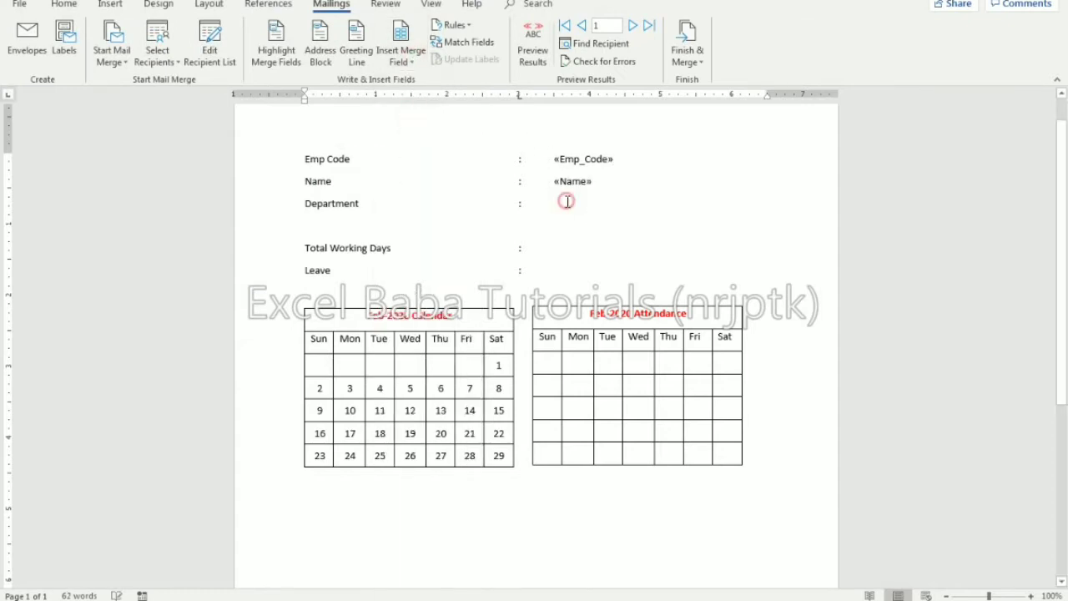
click(411, 57)
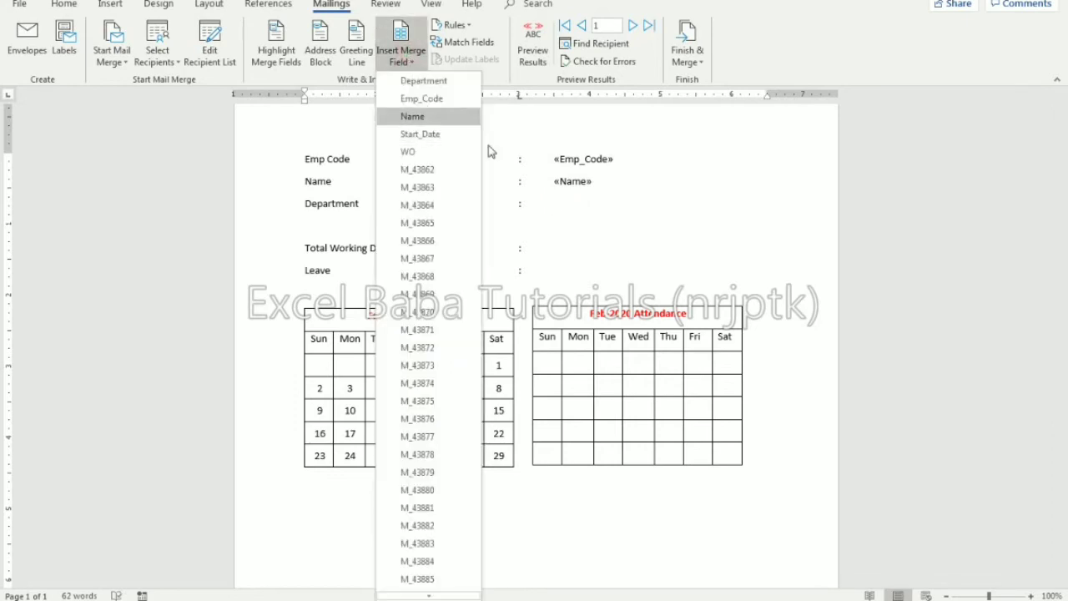
click(560, 205)
click(401, 60)
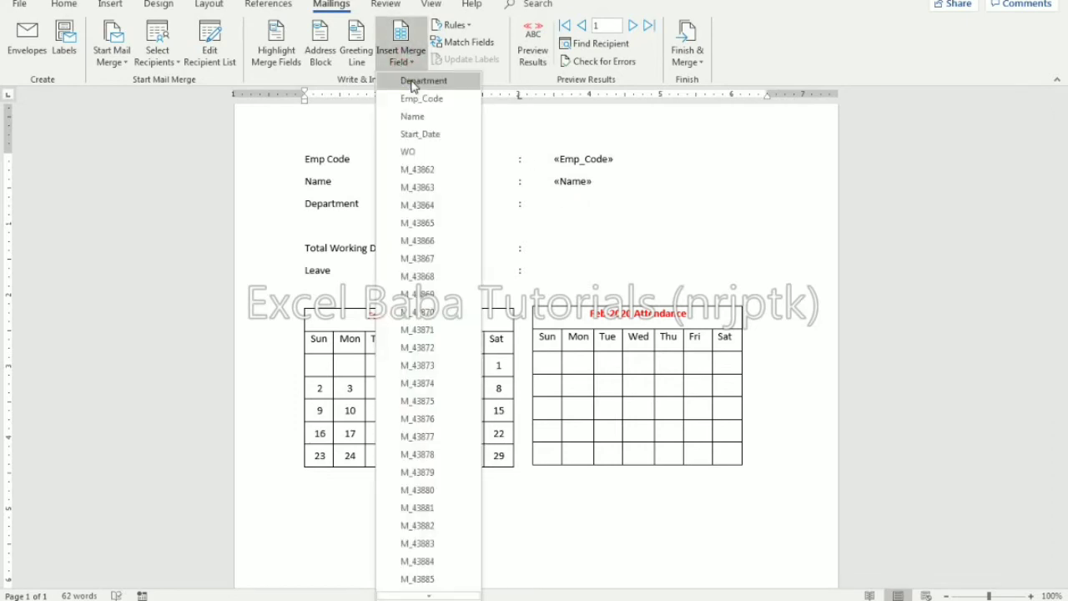
click(417, 81)
Insert the Total merge field beside Total Working Days and the L merge field beside Leave
click(570, 244)
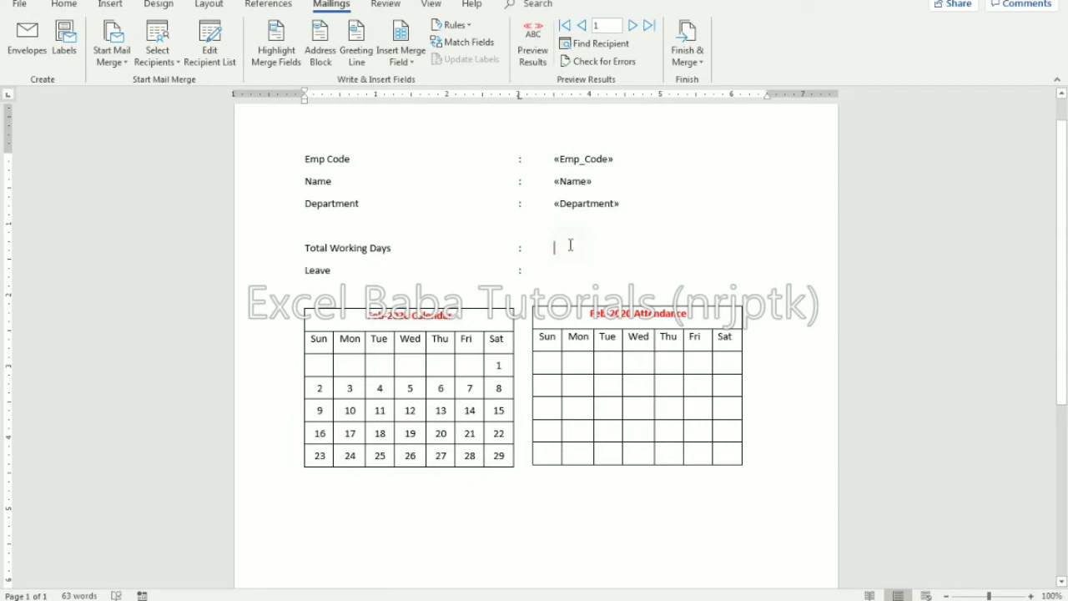
click(401, 58)
scroll(419, 368, down, 4)
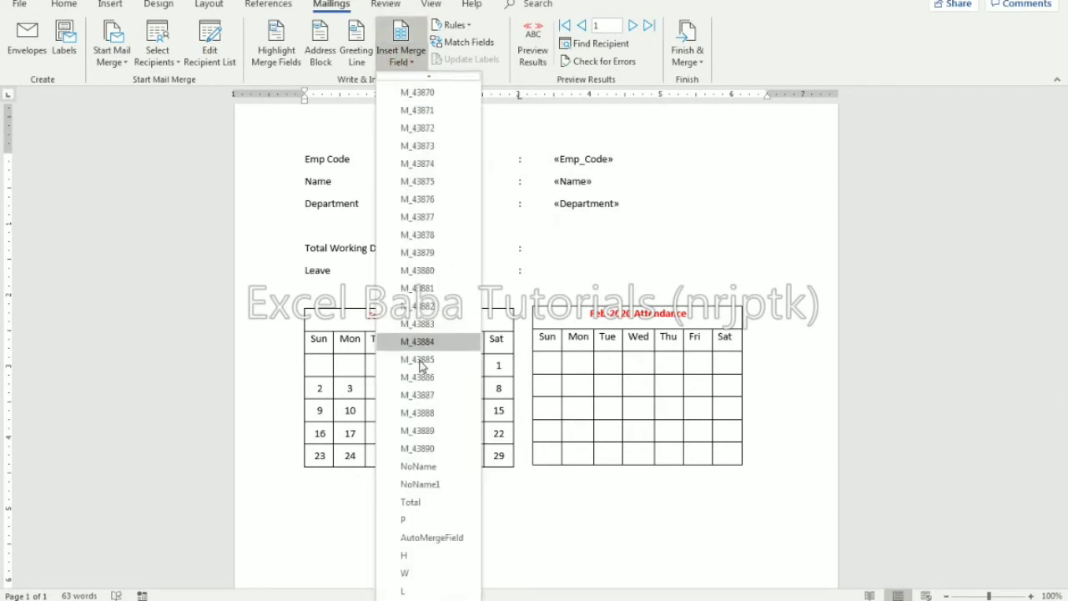
click(417, 503)
click(556, 270)
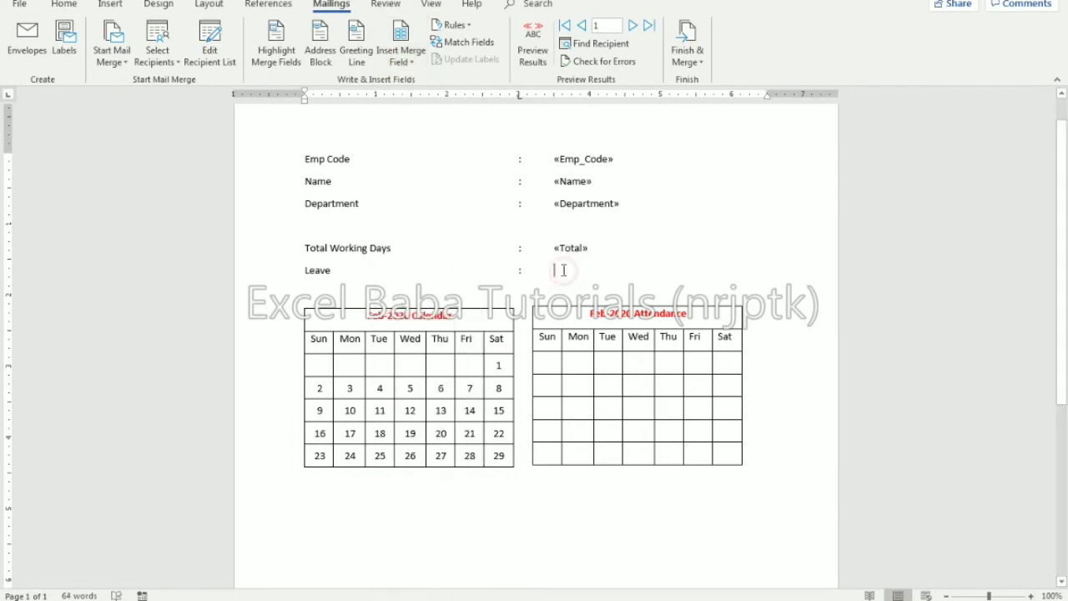
click(400, 60)
scroll(417, 392, down, 4)
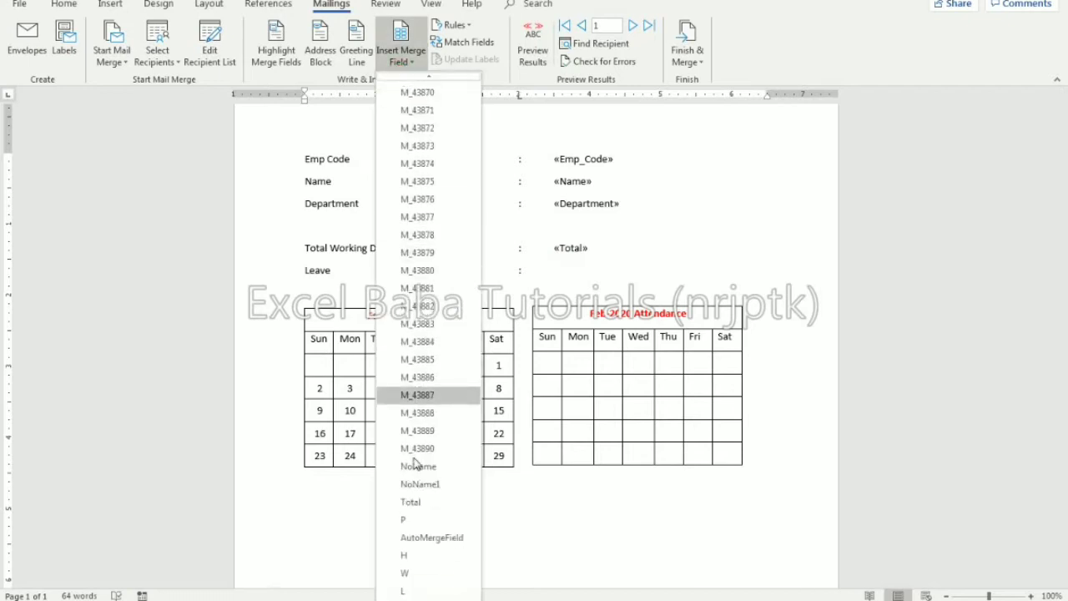
click(417, 587)
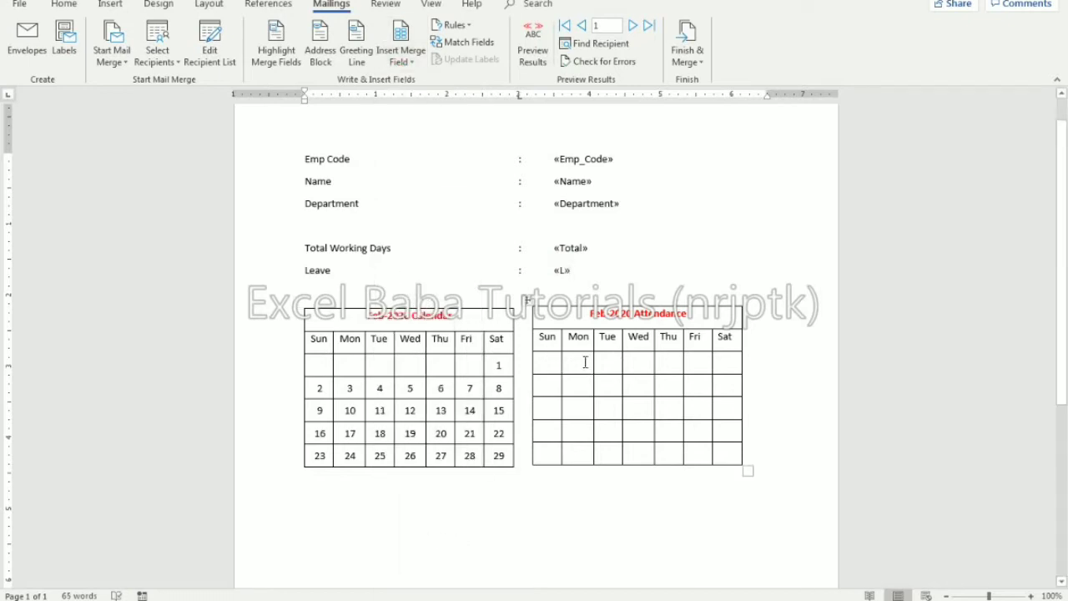
Select the first Saturday cell of the Feb-2020 Attendance table and turn on the preview of merge results
click(727, 361)
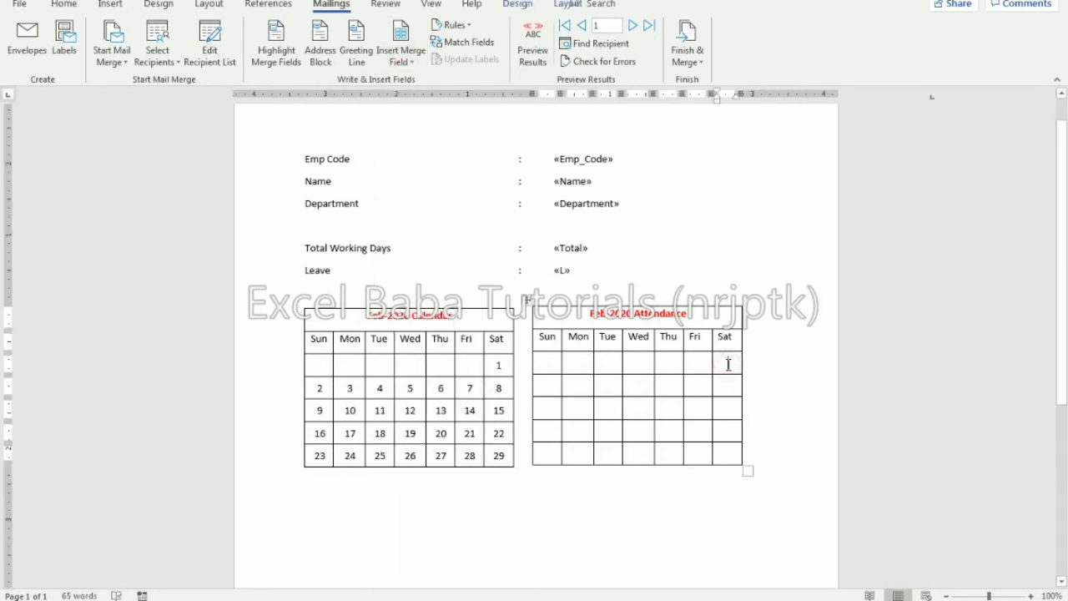
click(409, 62)
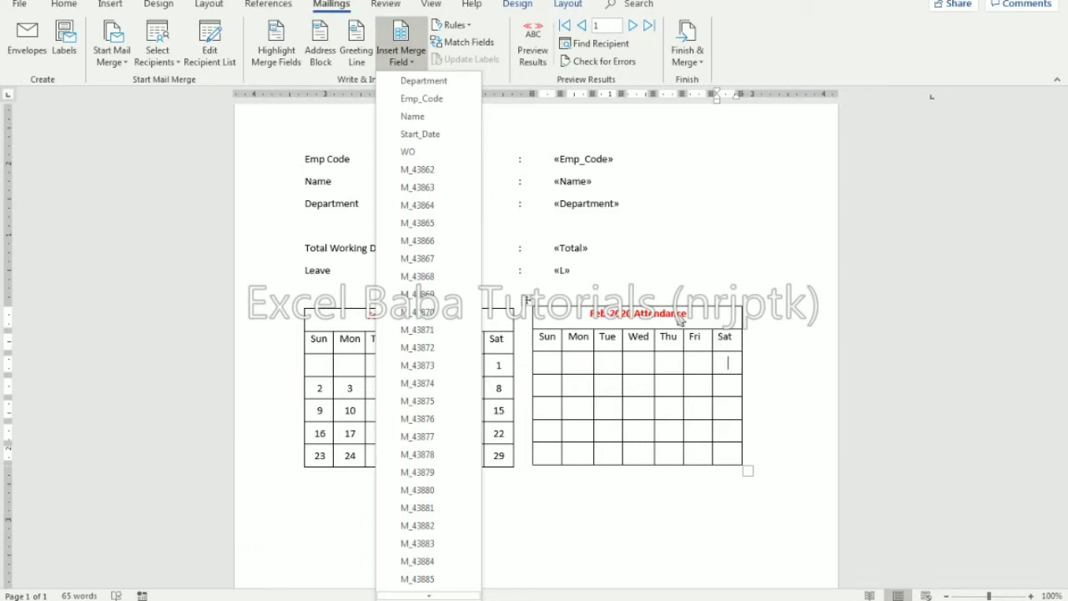
click(594, 273)
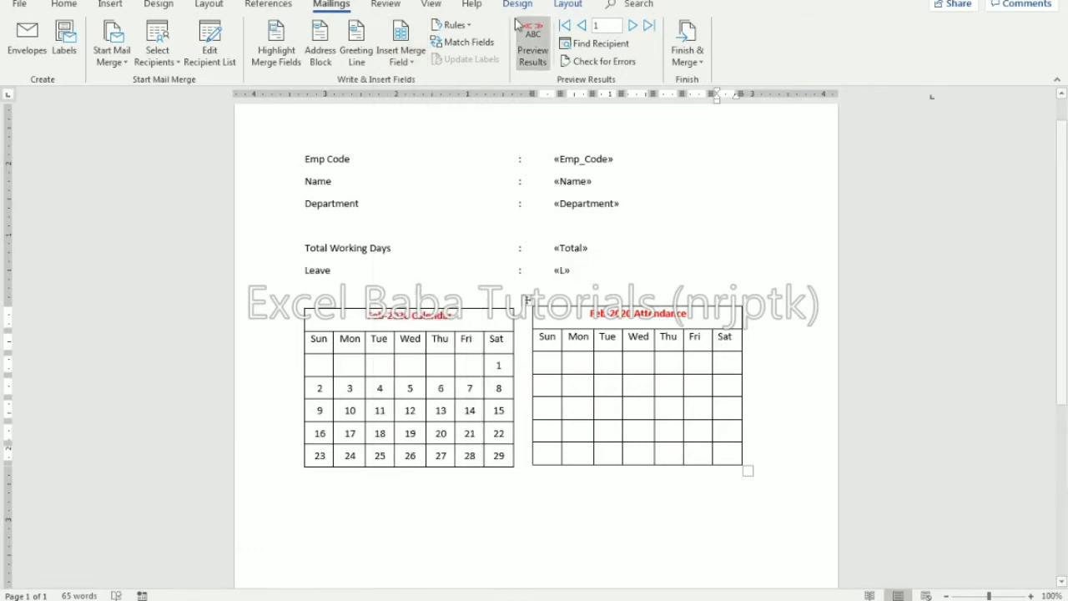
click(527, 52)
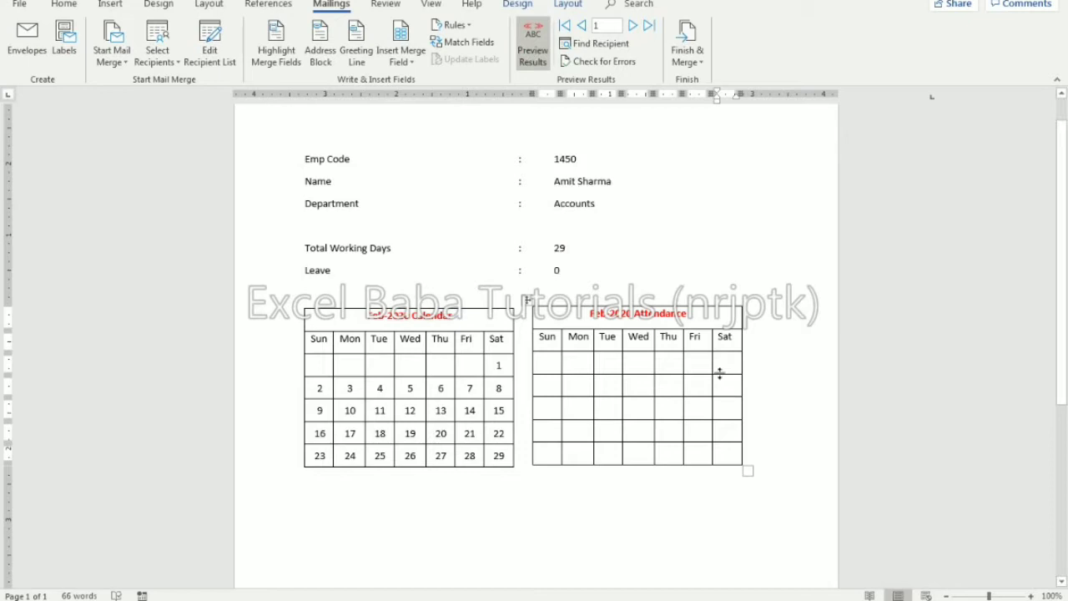
Insert merge field M_43862 in the first Saturday cell and M_43863 in the following Sunday cell of the attendance table
click(401, 56)
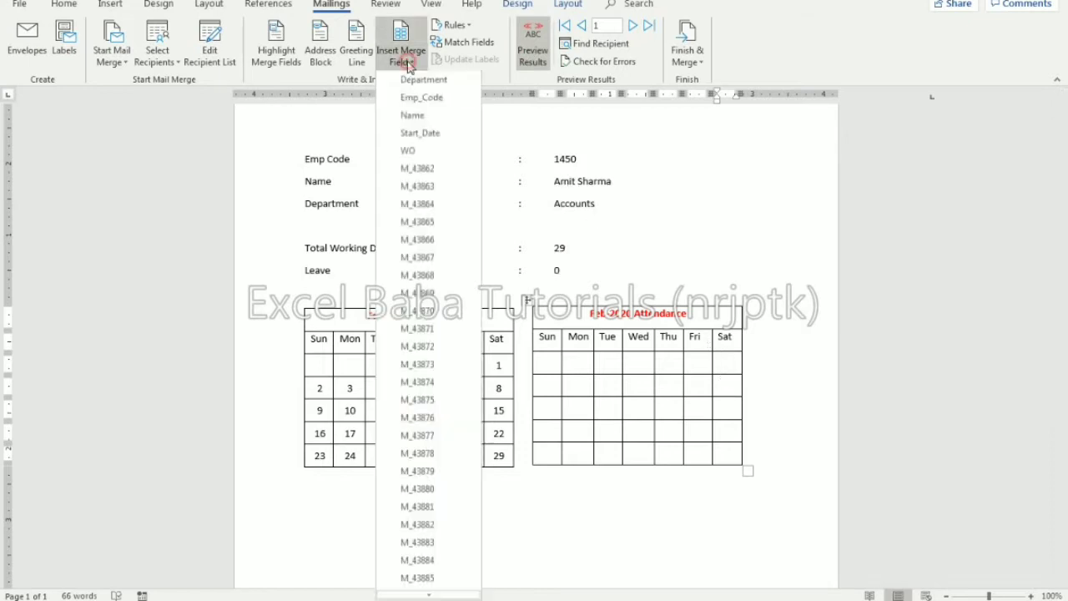
click(421, 170)
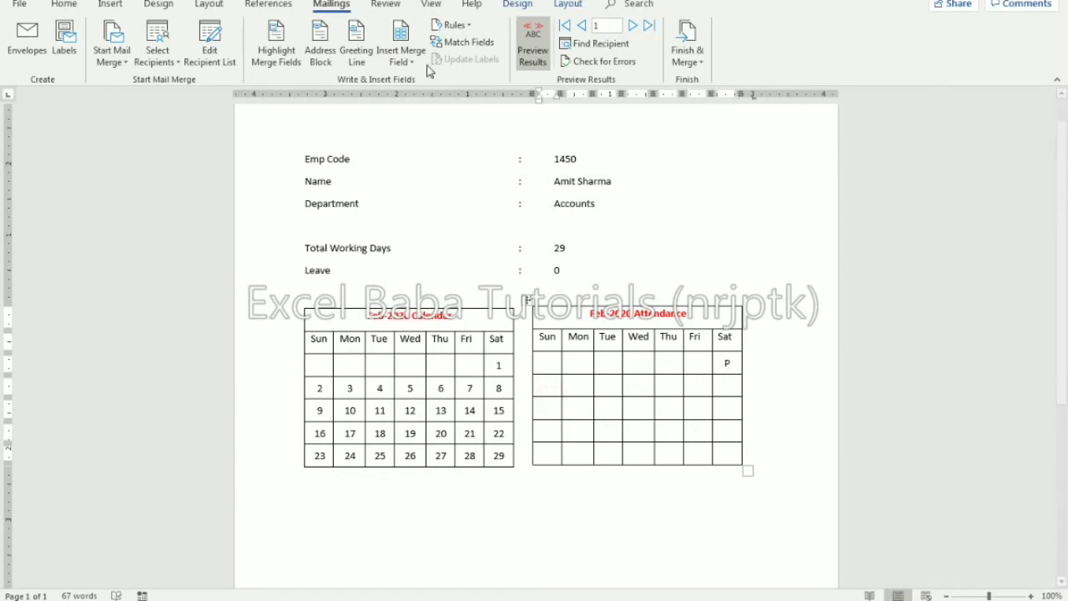
click(402, 59)
click(427, 194)
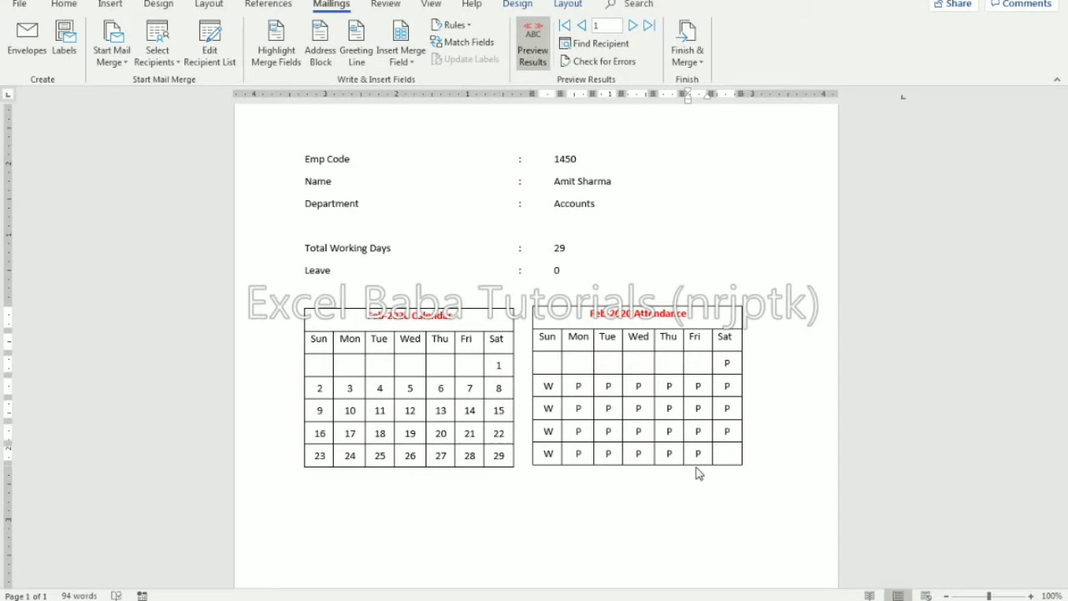
Insert merge field M_43890 in the last Saturday cell of the Feb-2020 Attendance table
click(722, 451)
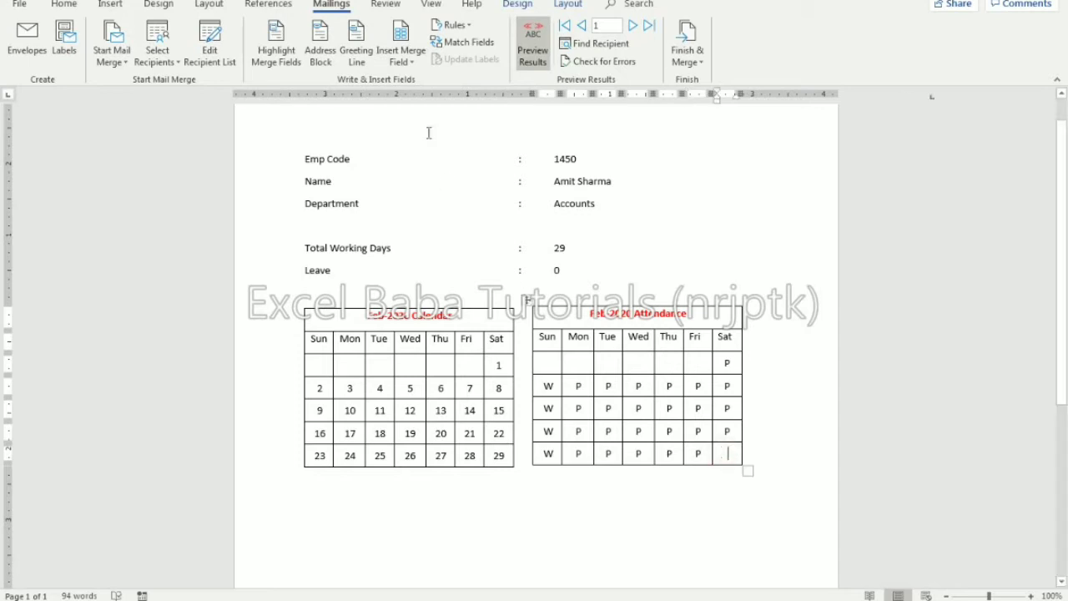
click(401, 58)
scroll(426, 401, down, 8)
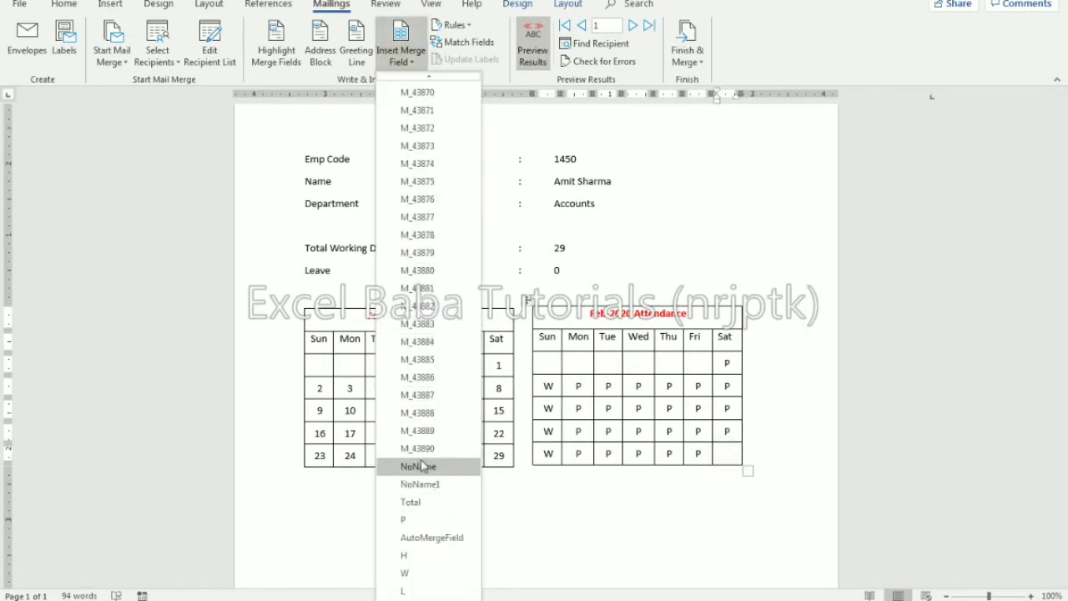
click(422, 466)
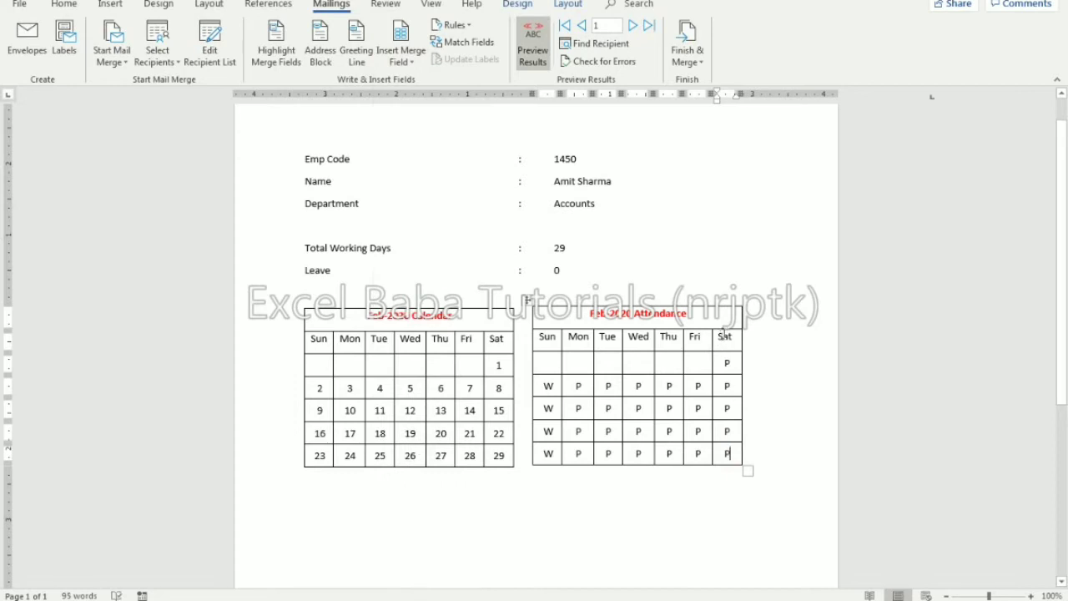
Step the merge preview forward from the first employee's record to record 4
click(632, 26)
click(633, 26)
click(632, 26)
Finish the merge by generating individual letters in a new document for all records
click(688, 58)
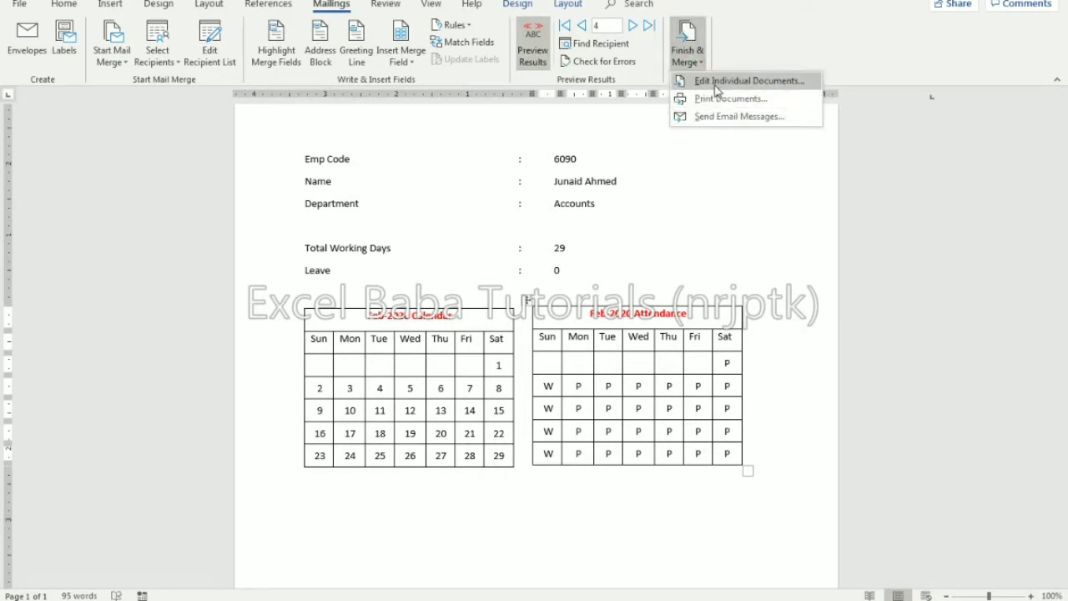
click(711, 81)
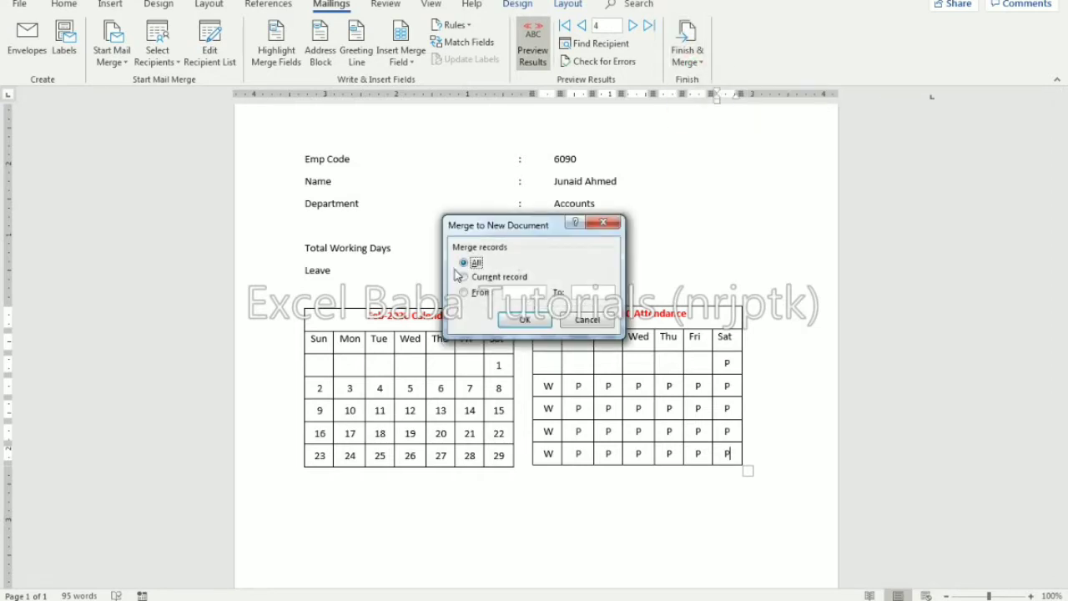
click(524, 319)
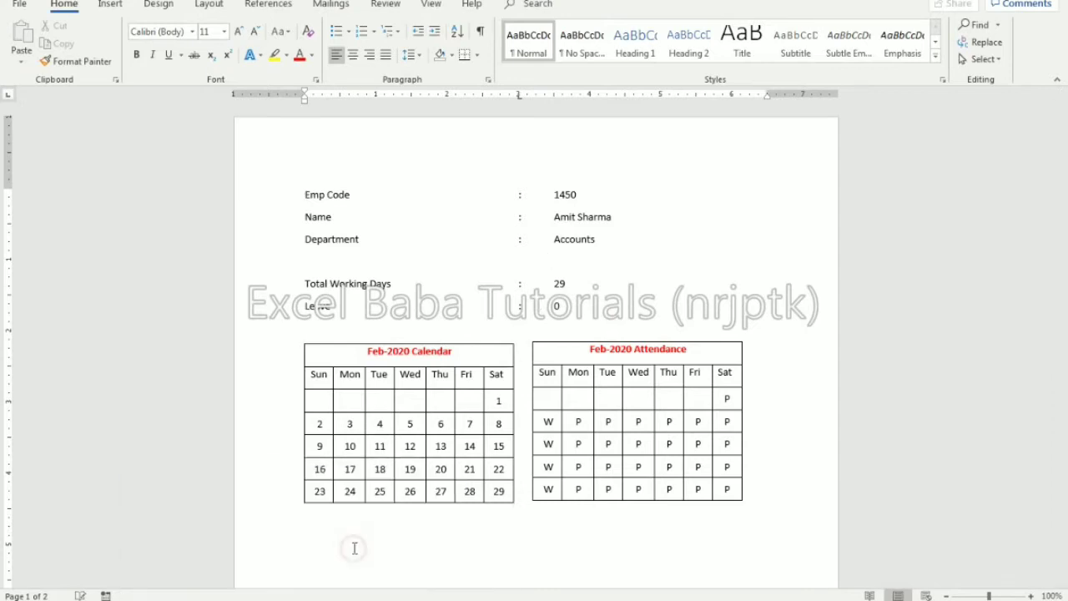
Review the merged letters, checking each employee's details, totals and Feb-2020 attendance table
double_click(574, 194)
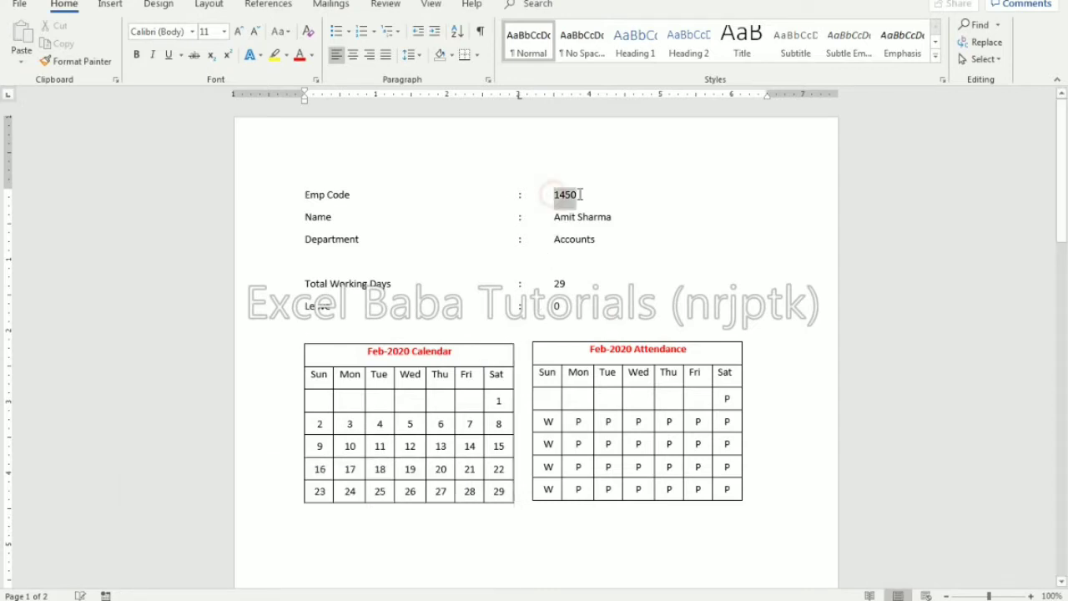
scroll(636, 267, down, 4)
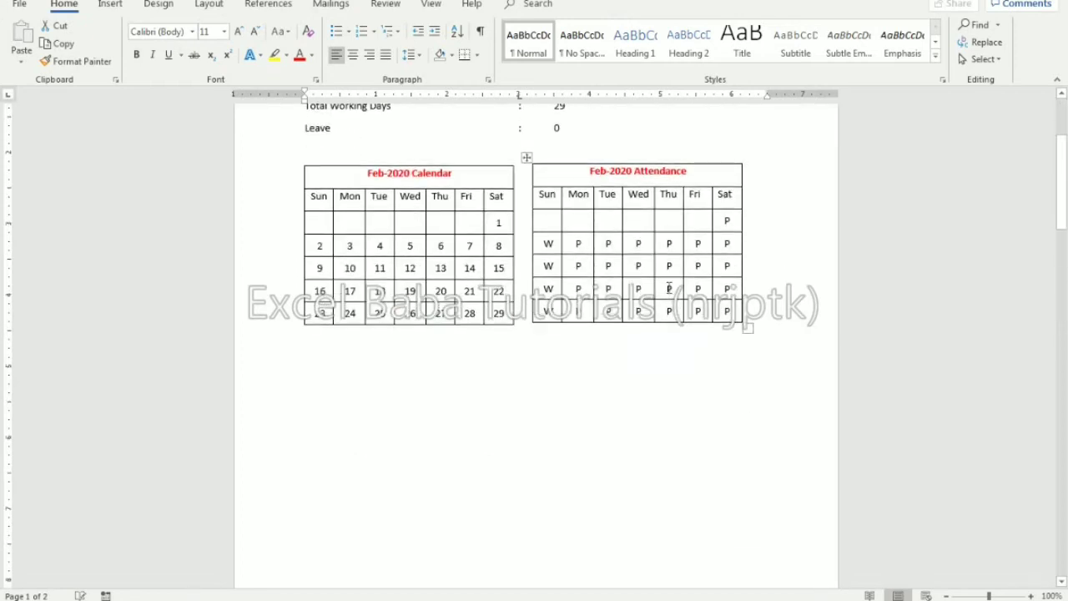
scroll(665, 337, down, 20)
scroll(664, 336, down, 20)
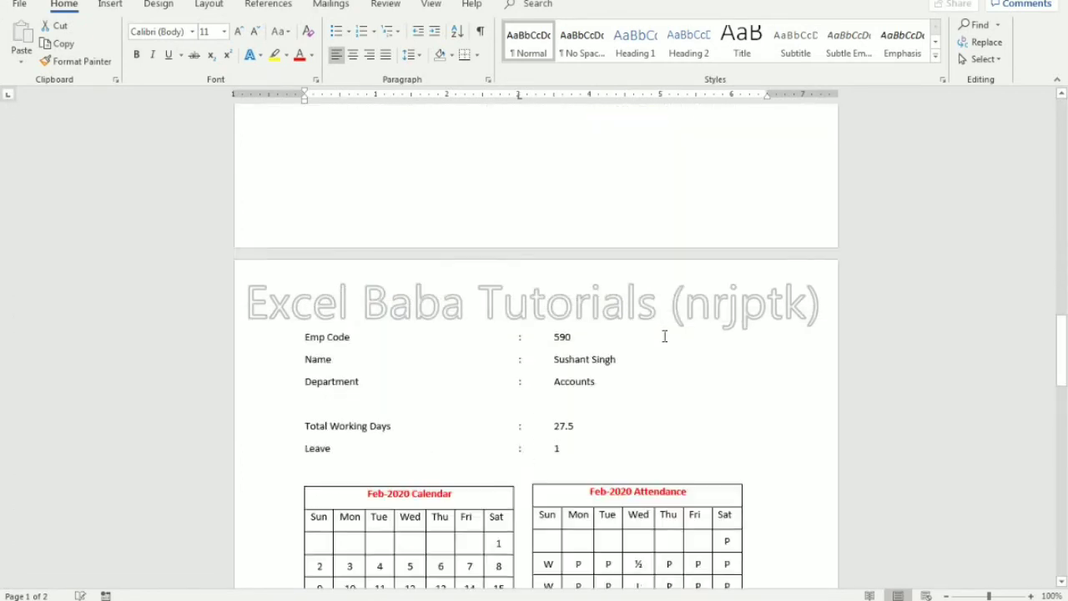
scroll(664, 336, down, 20)
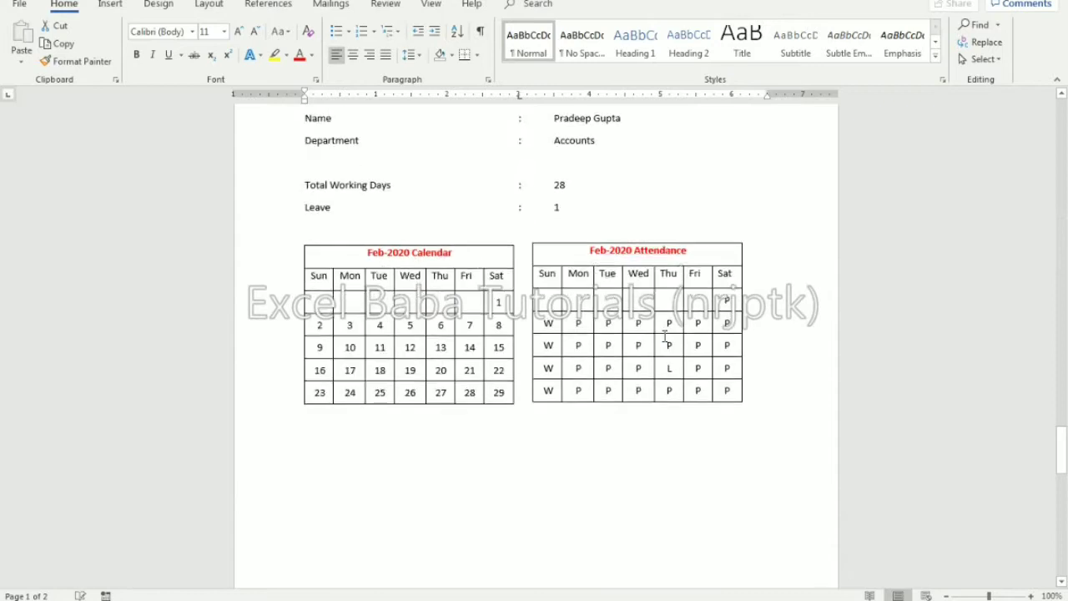
scroll(664, 336, down, 20)
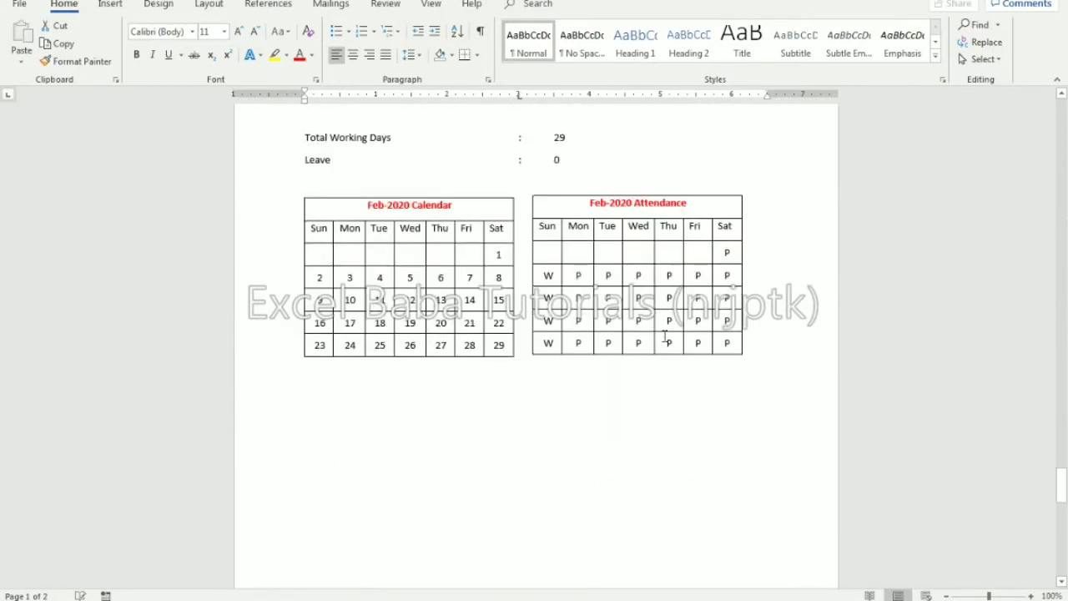
scroll(536, 334, down, 1)
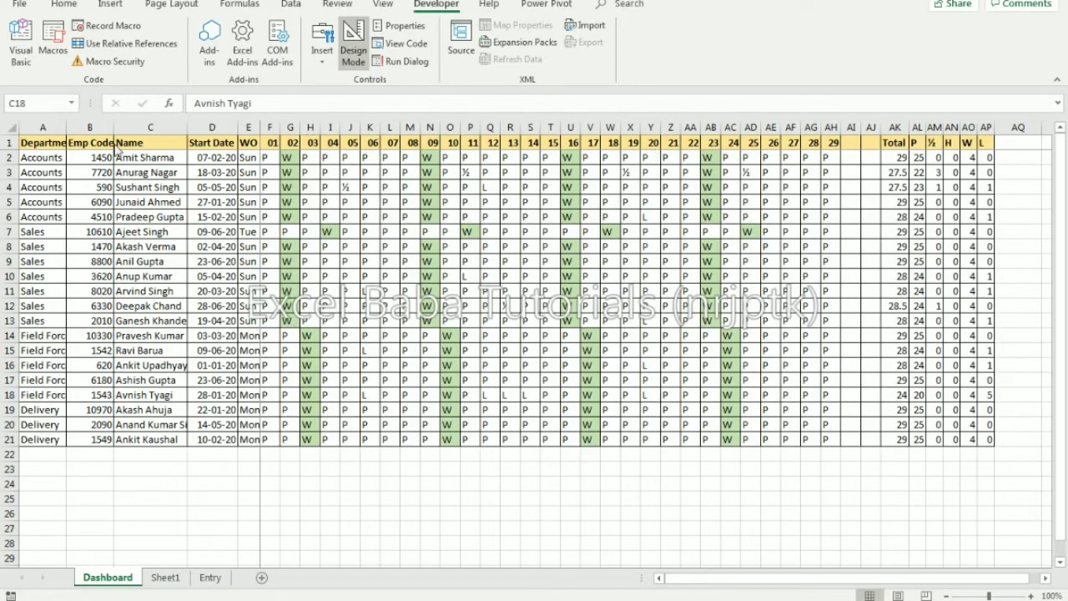
Copy the header row A1:AP1 of the Dashboard sheet in Excel and select cell A1 of Sheet1
click(33, 143)
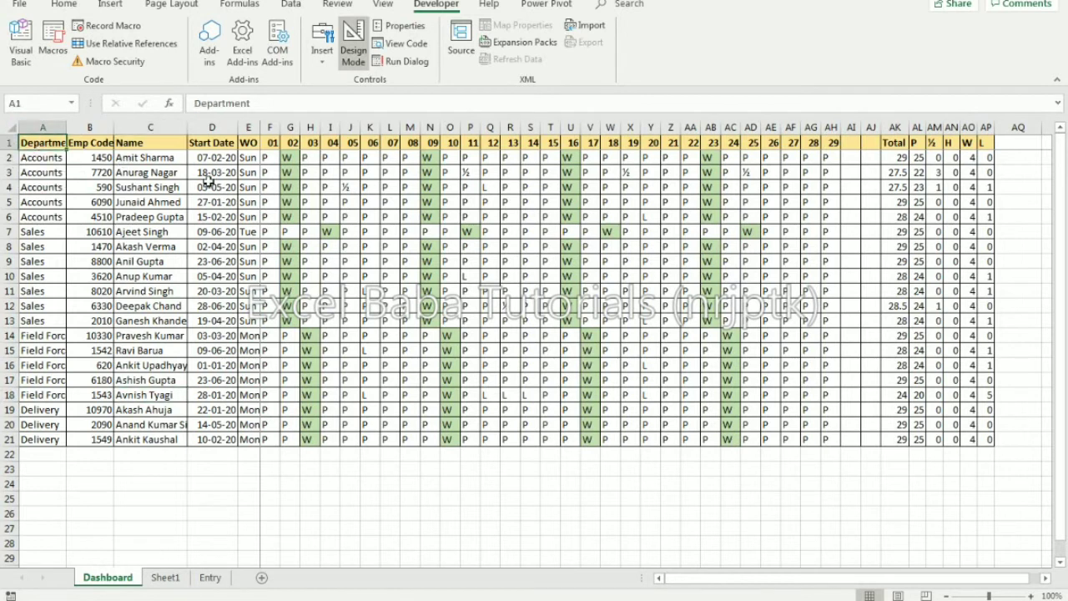
key(Right)
key(Left)
key(ctrl+shift+Right)
key(ctrl+c)
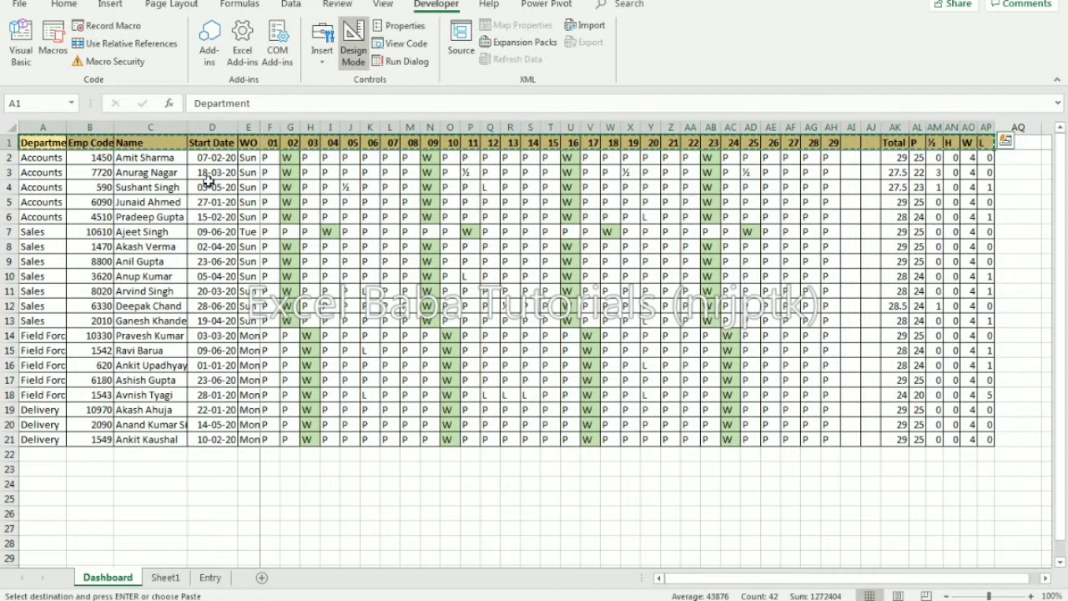
click(161, 582)
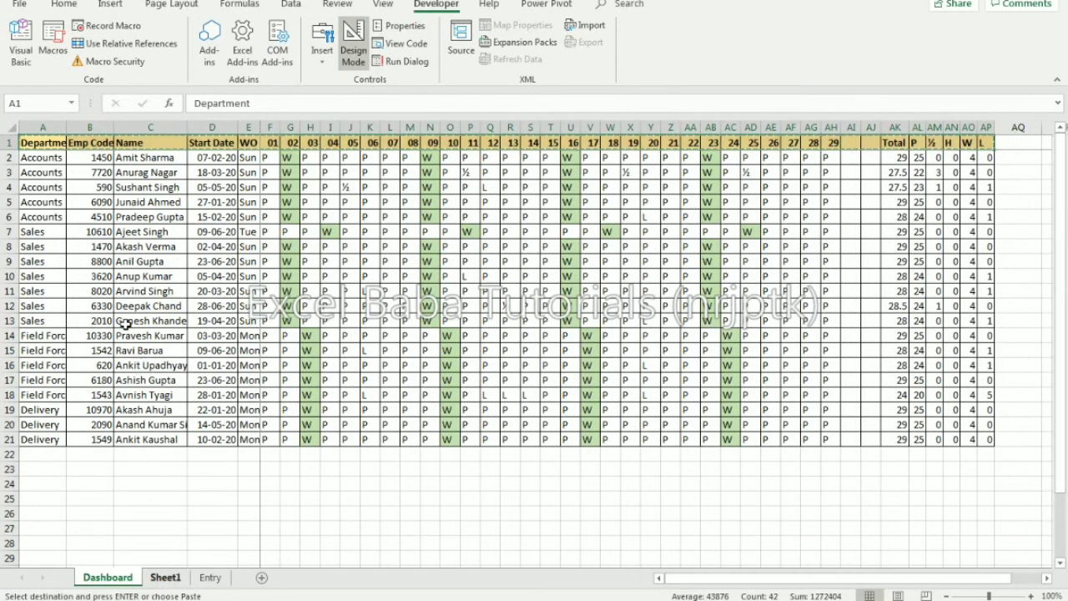
click(62, 154)
key(shift+F10)
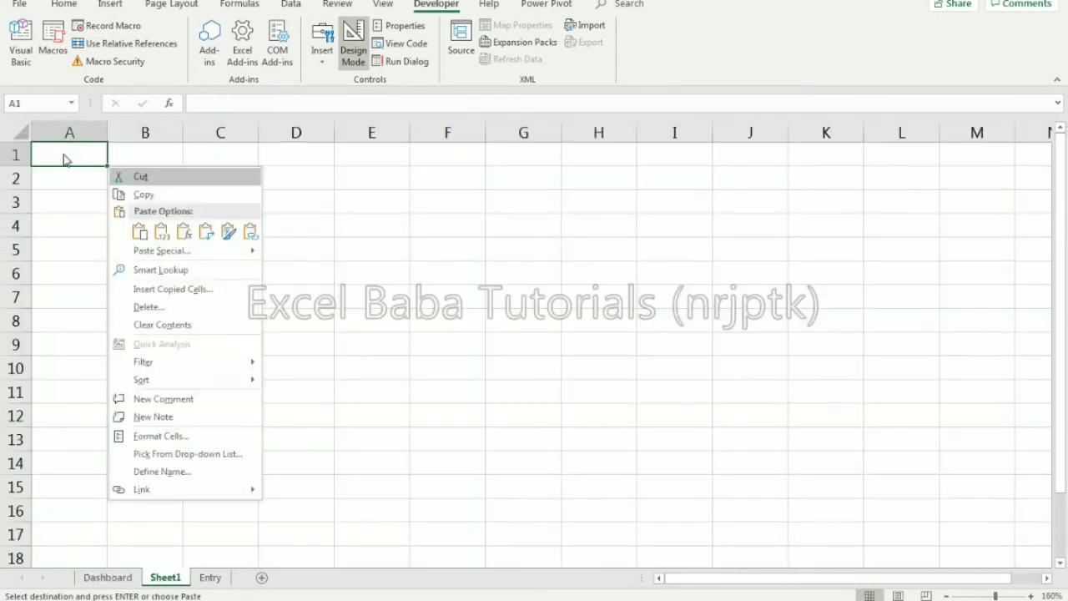
key(v)
key(ctrl+c)
click(62, 153)
key(ctrl+c)
key(ctrl+z)
Paste the copied headers into Sheet1 from cell A1 as transposed values
click(63, 154)
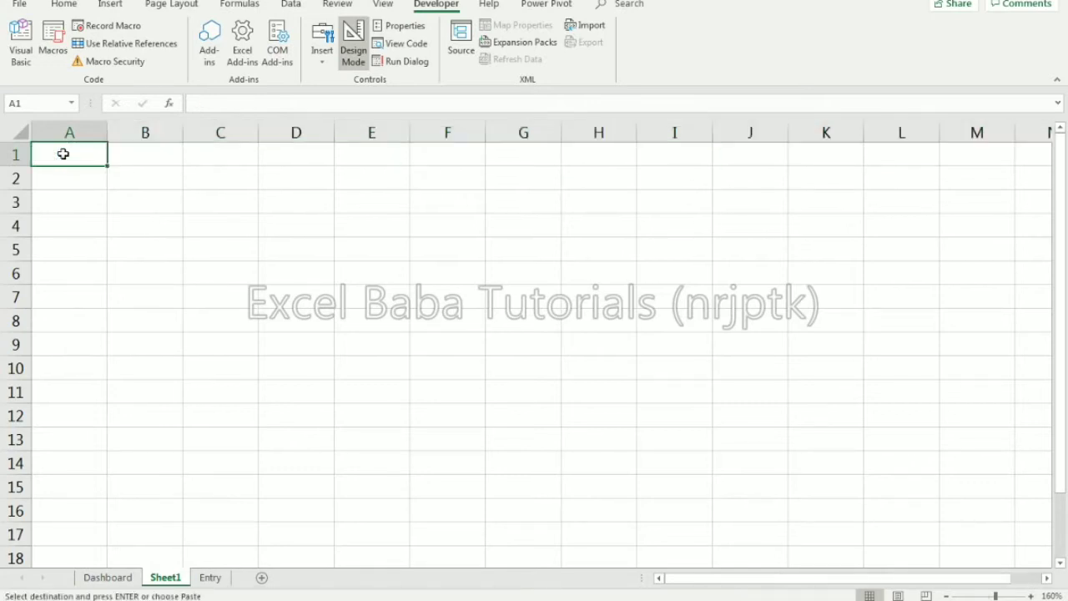
key(shift+F10)
key(s)
key(s)
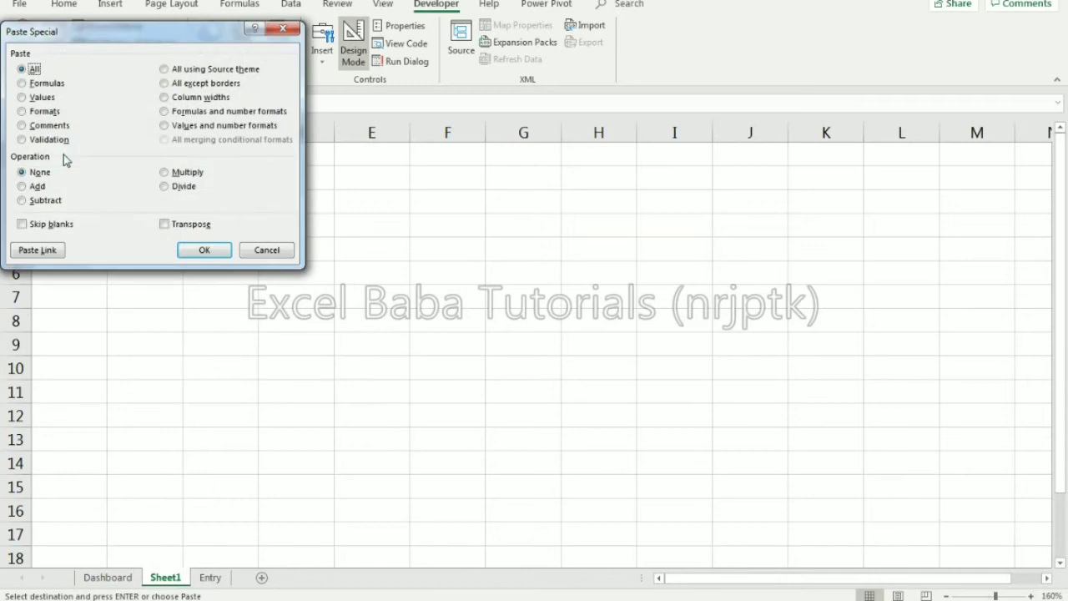
click(36, 97)
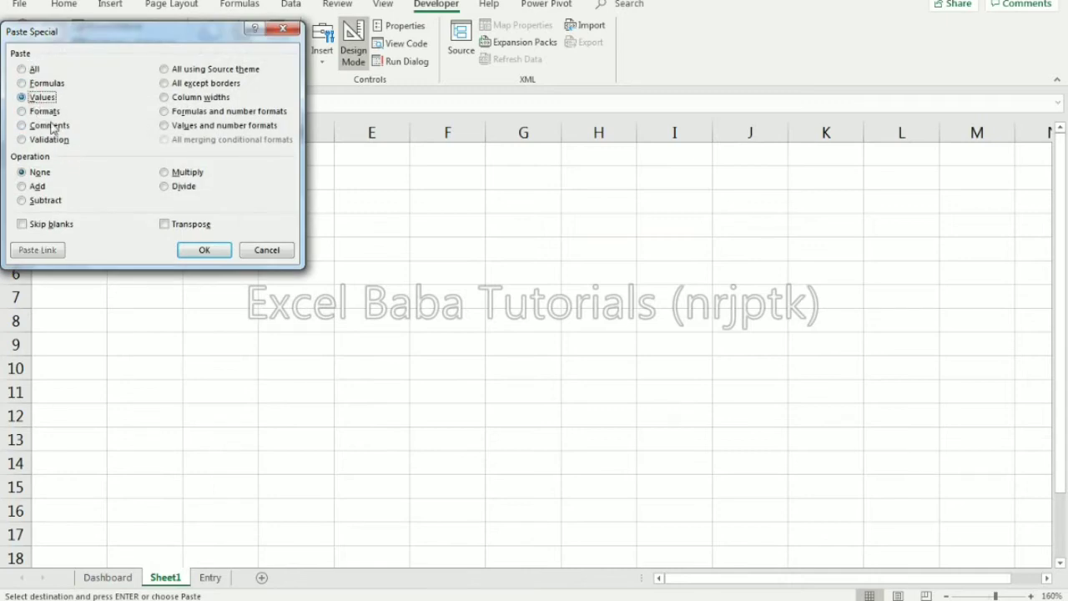
click(33, 69)
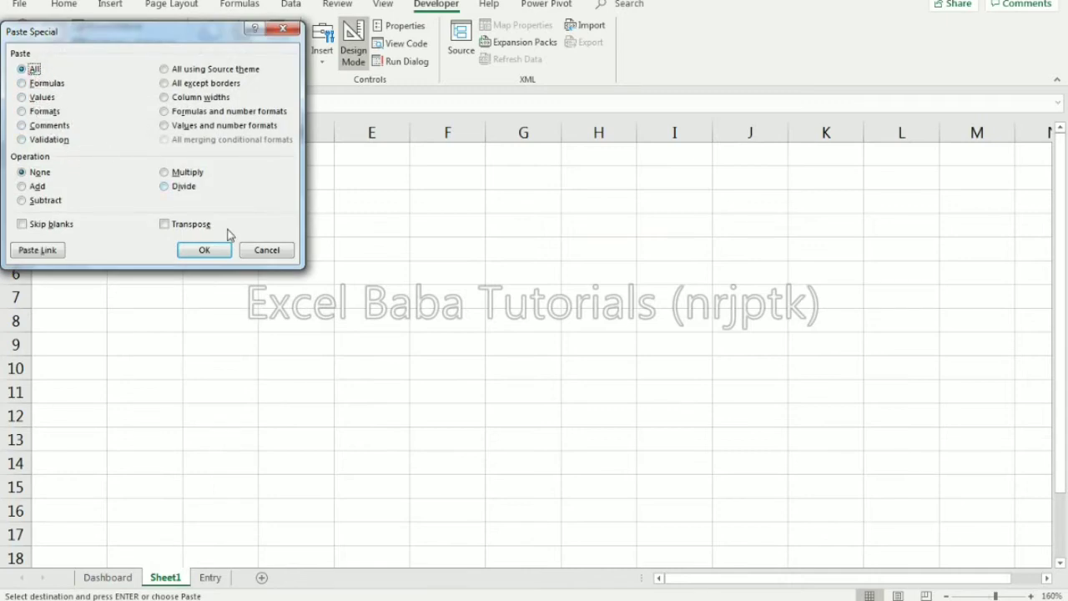
click(38, 97)
click(165, 223)
click(189, 249)
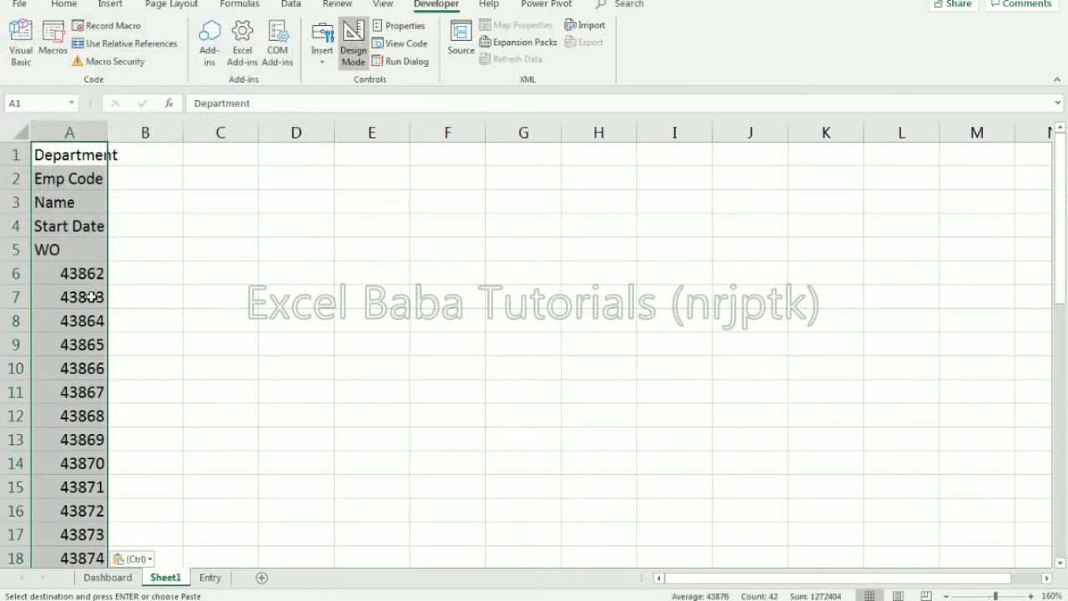
Format the serial numbers in column A from A6 to A36 as dates in day-month-year style
click(84, 272)
drag(75, 272, 84, 392)
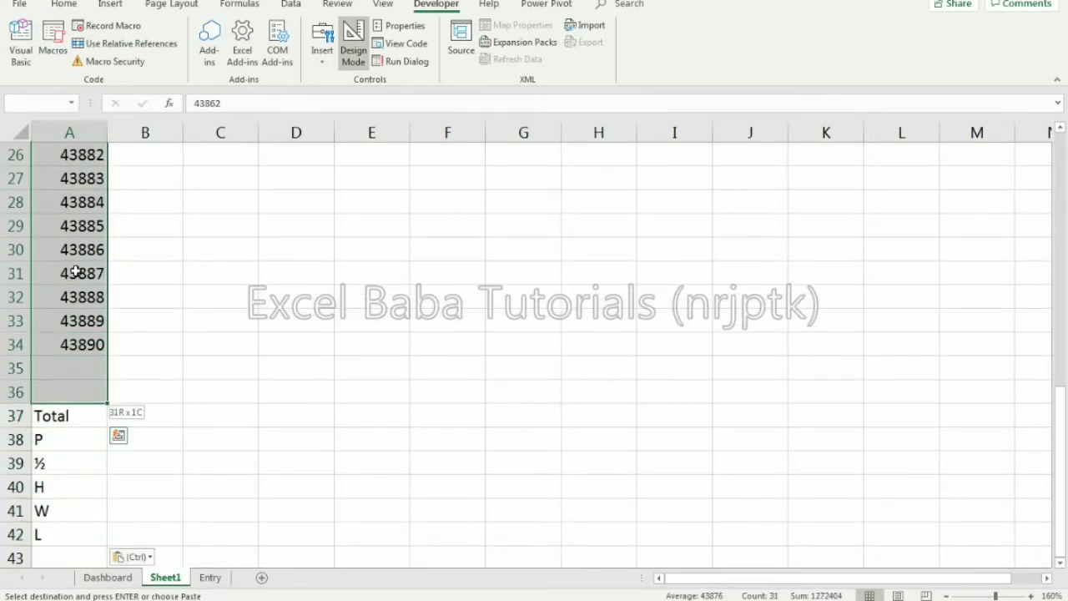
scroll(75, 272, up, 8)
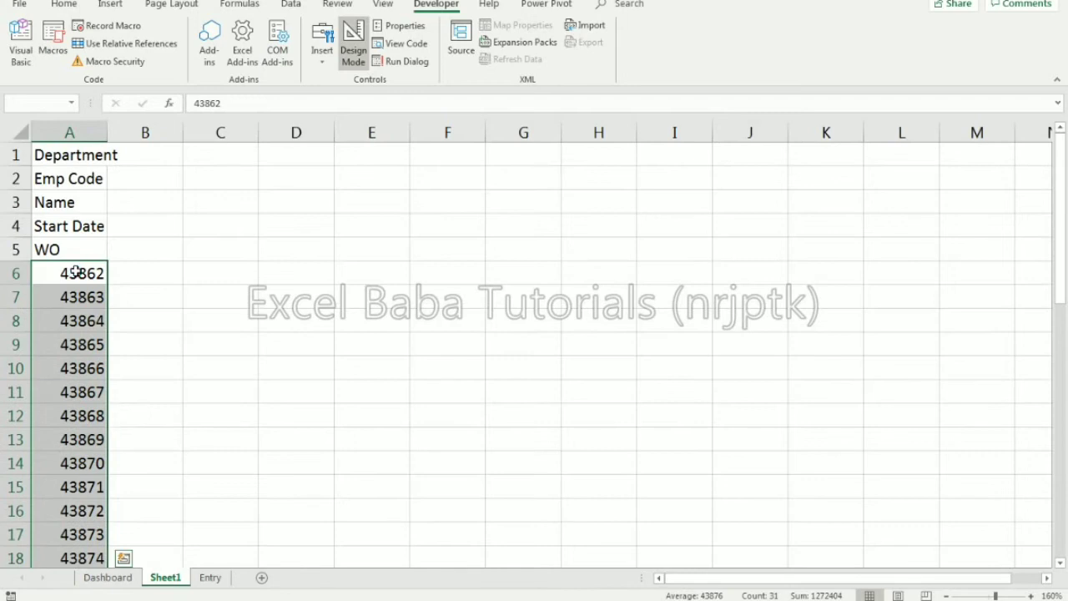
key(ctrl+shift+3)
click(81, 273)
click(154, 158)
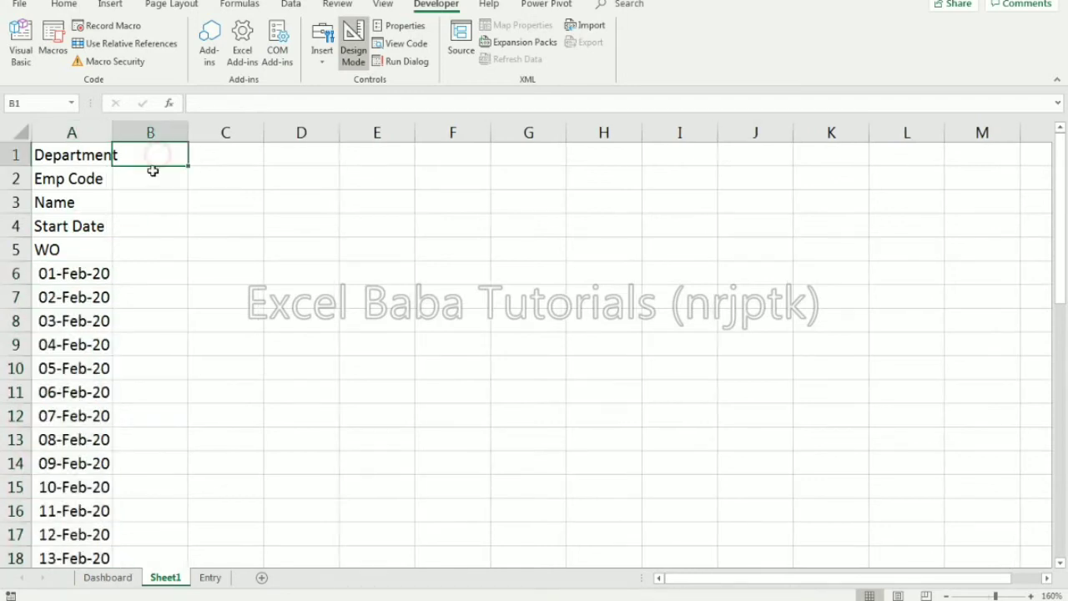
click(153, 175)
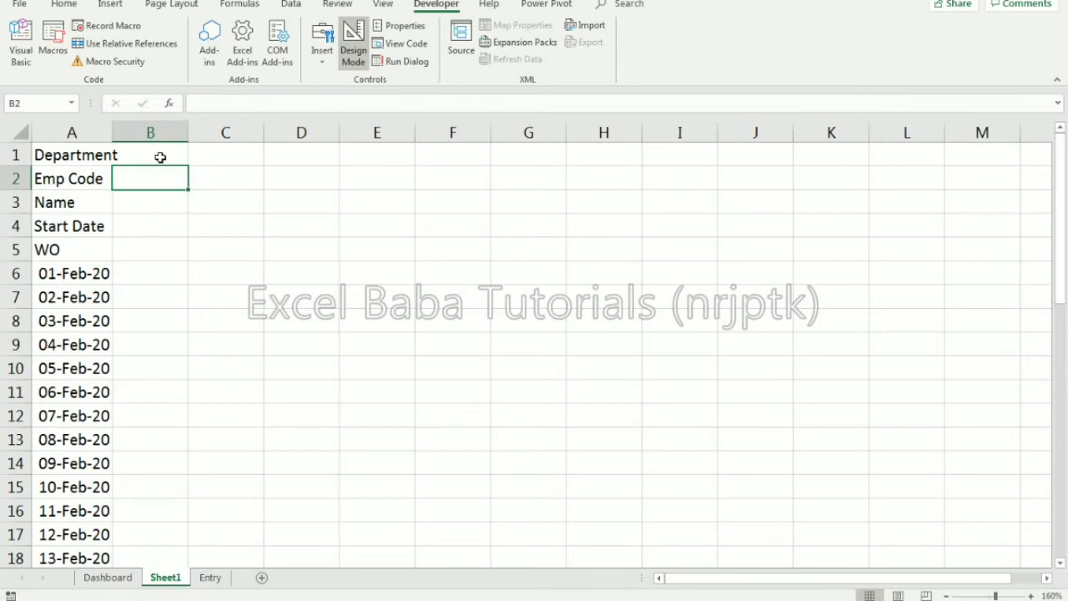
click(91, 157)
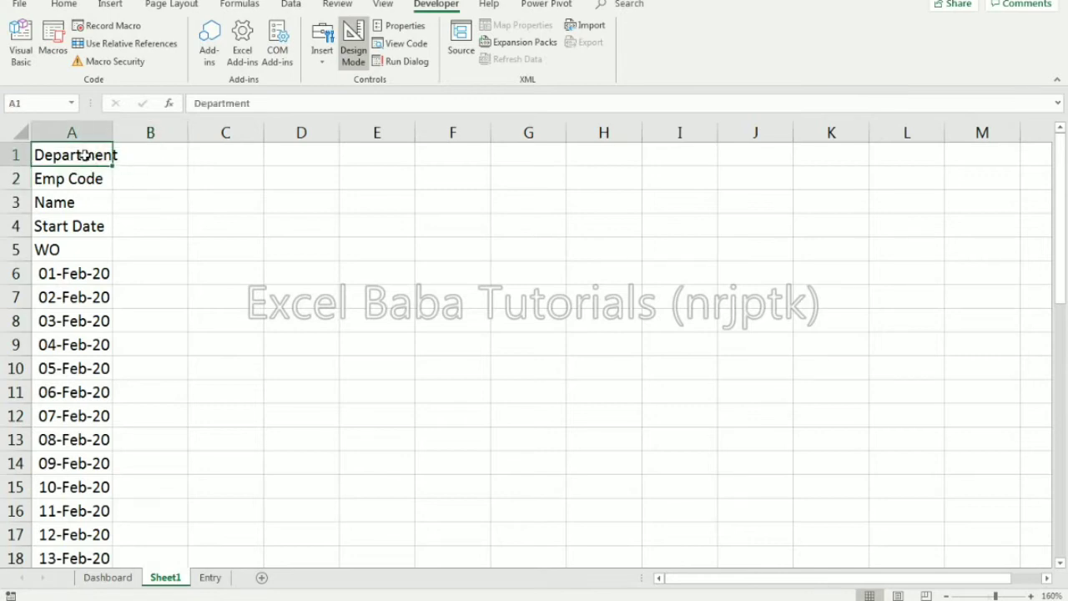
click(16, 155)
right_click(20, 156)
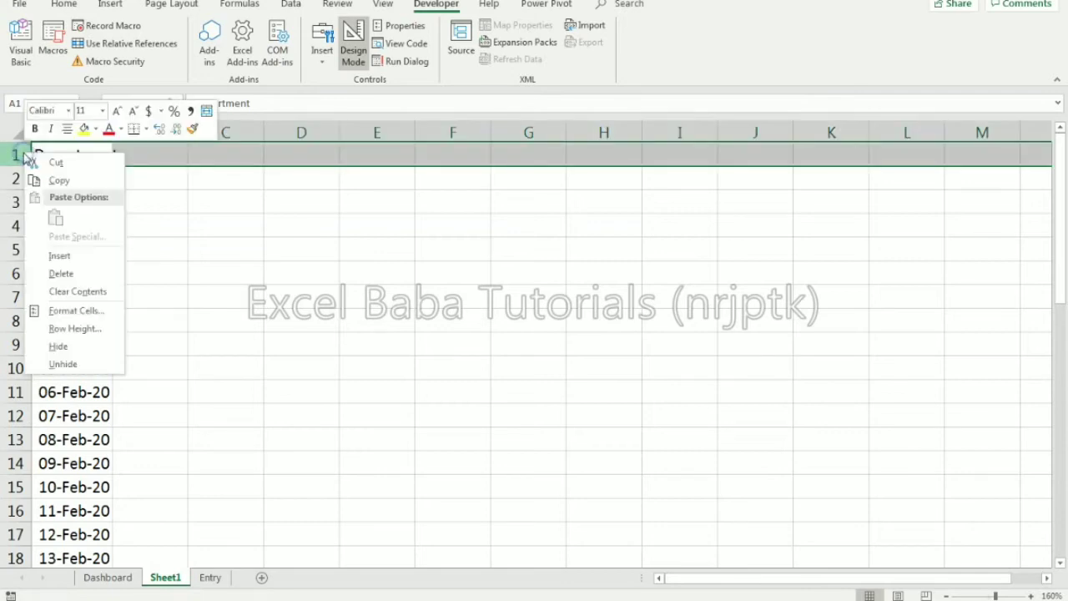
click(94, 276)
key(ctrl+z)
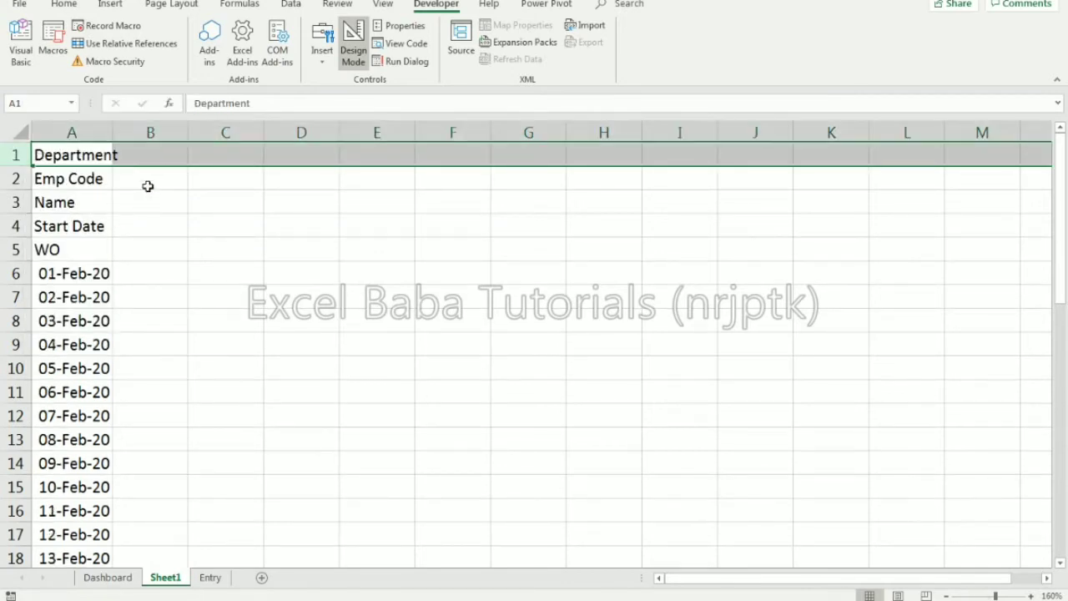
Enter the first employee's code from the Dashboard sheet in cell B2 of Sheet1, beside Emp Code
click(154, 154)
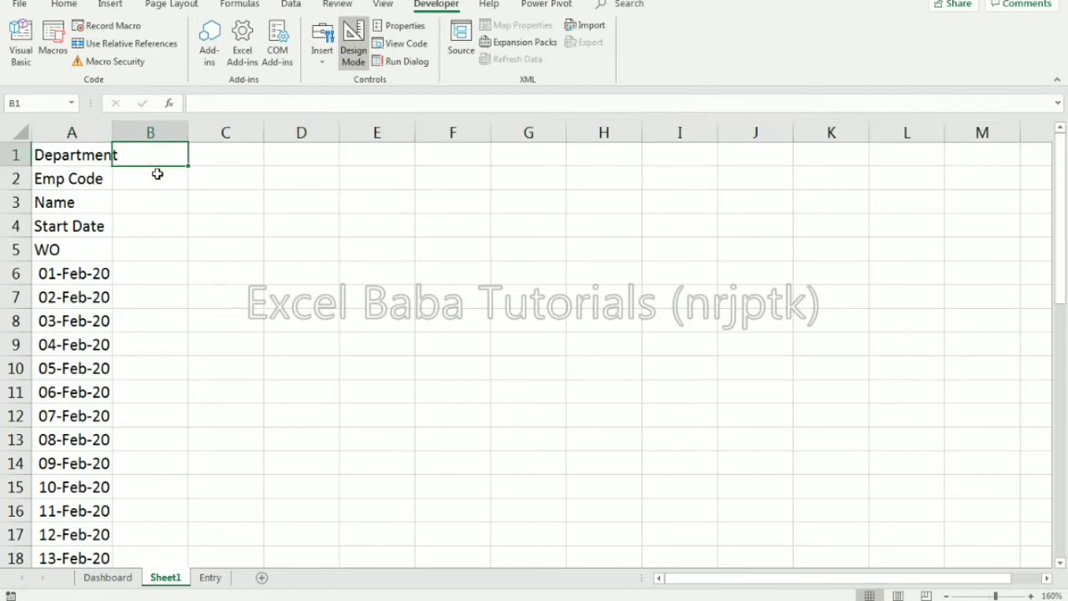
click(157, 174)
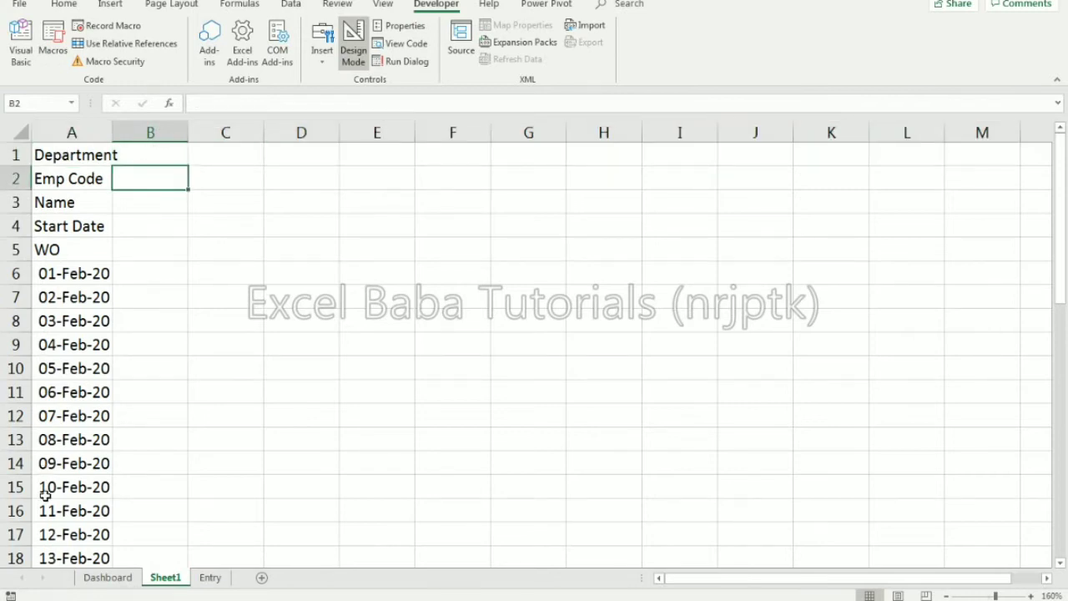
click(108, 577)
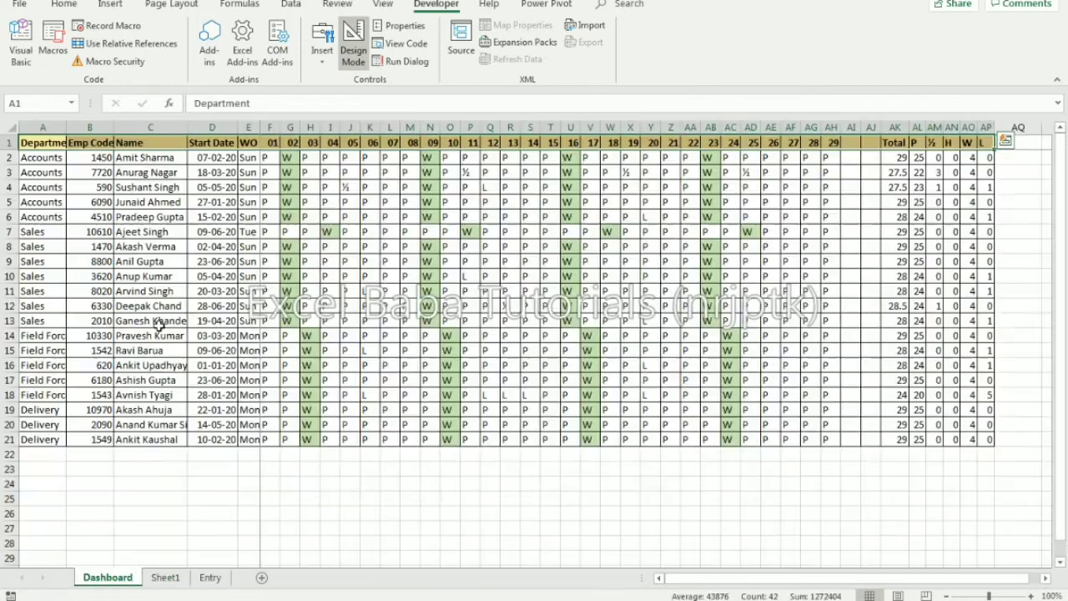
click(97, 158)
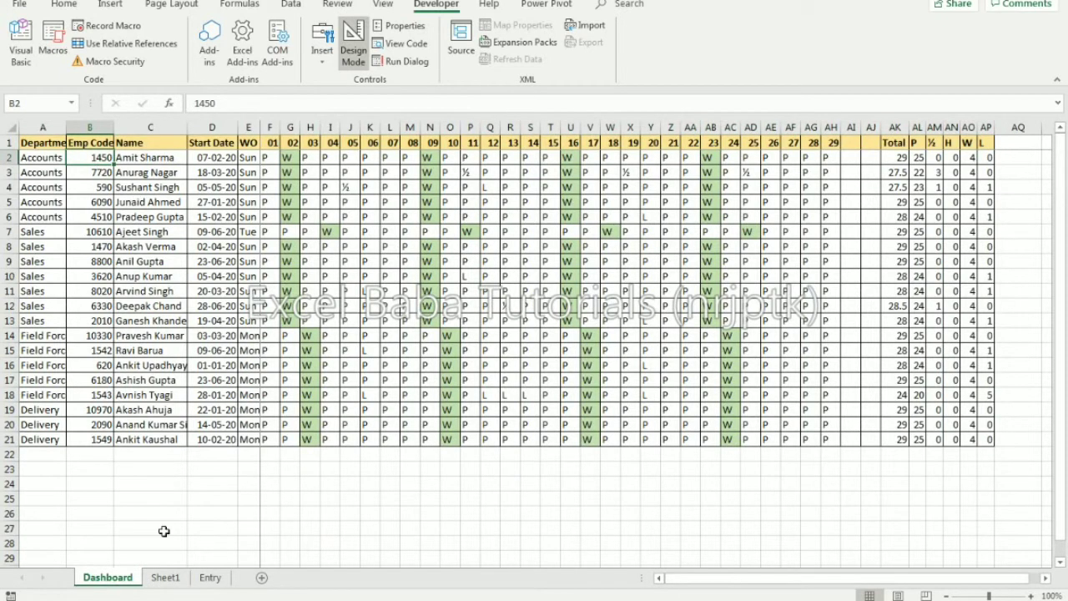
click(165, 577)
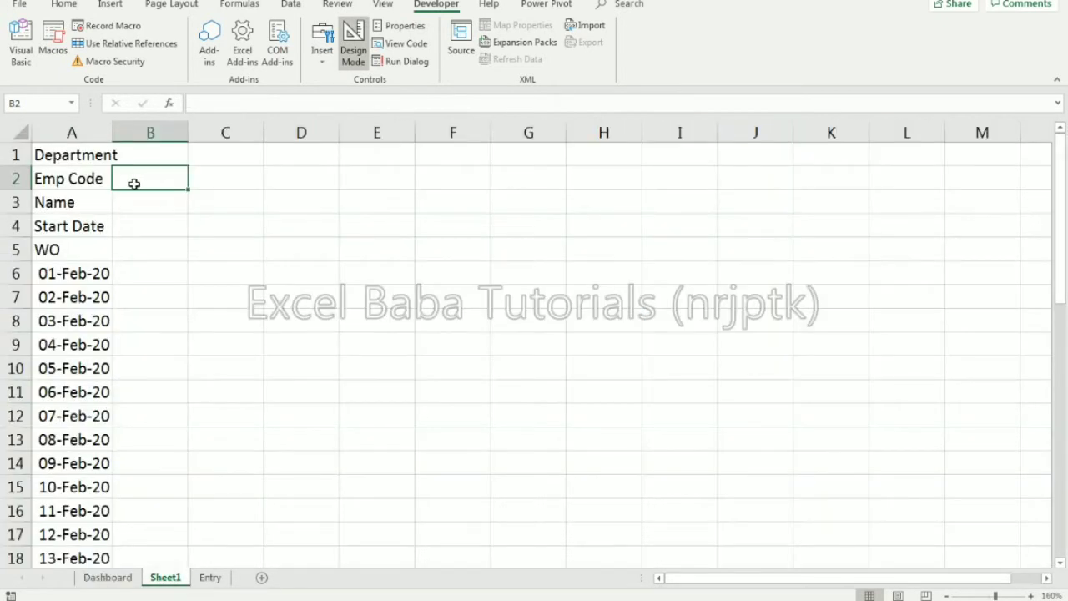
text(1450)
key(Return)
Start an INDEX formula in cell B1 of Sheet1 with the absolute range Dashboard!$A$1:$AP$21 as its array
key(Up)
key(Up)
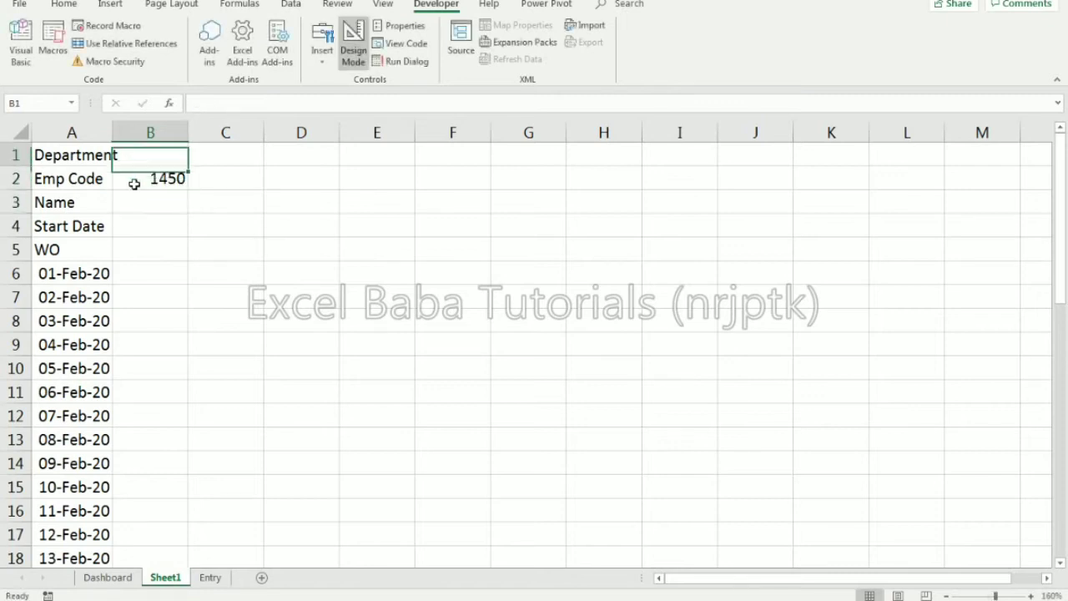
text(=join)
key(BackSpace)
key(BackSpace)
key(BackSpace)
key(BackSpace)
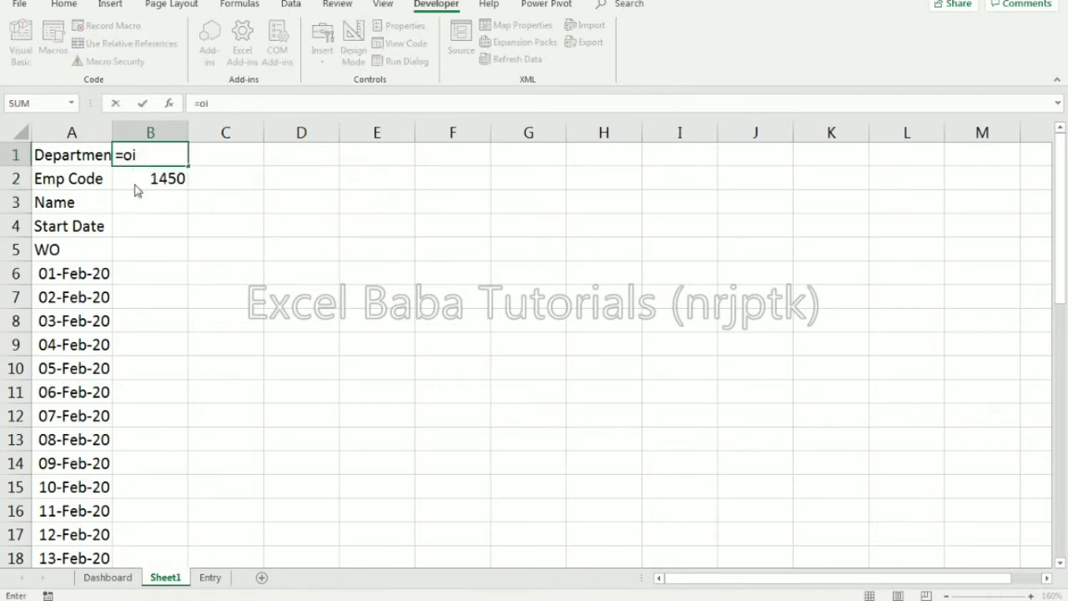
text(in)
key(Tab)
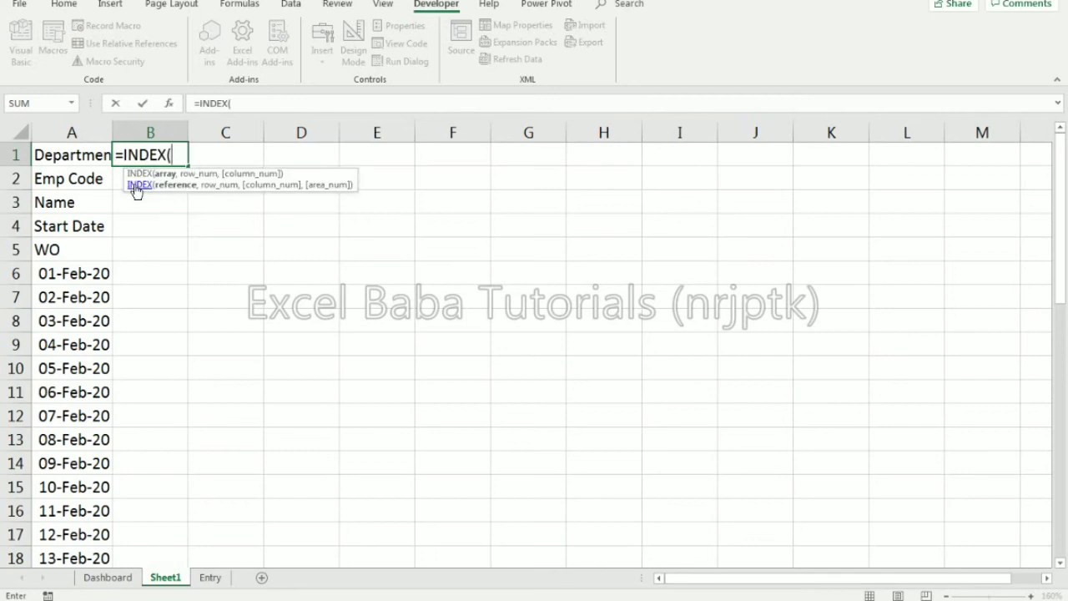
click(107, 576)
click(38, 145)
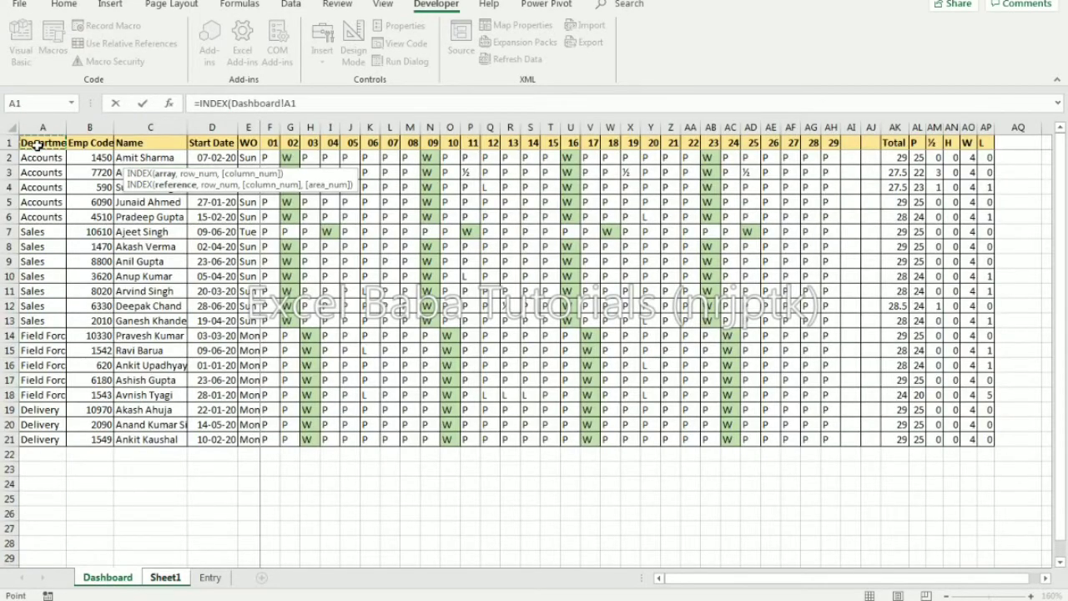
key(ctrl+shift+End)
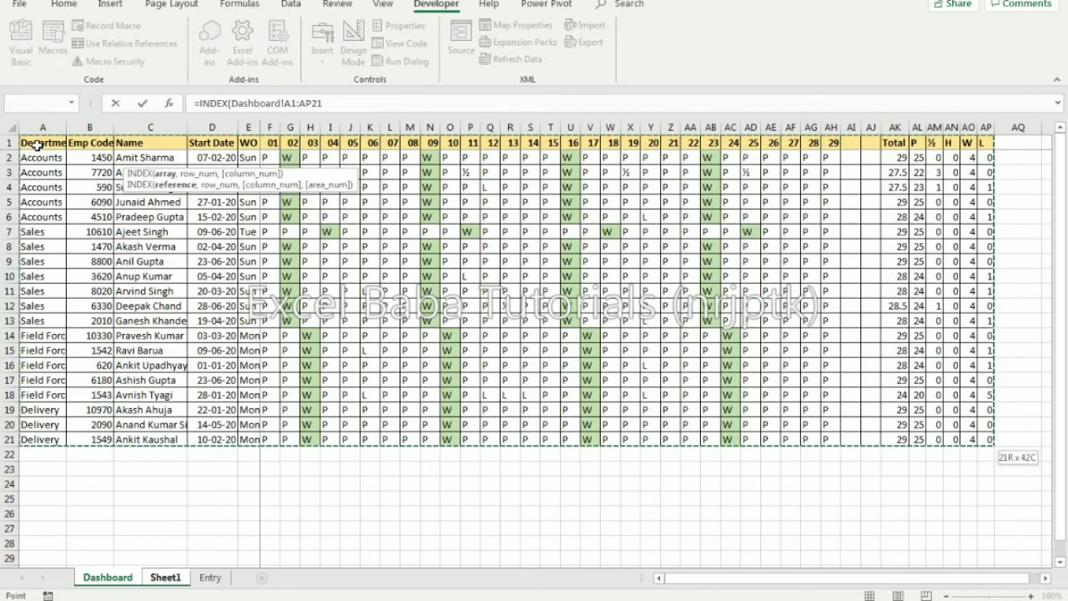
key(F4)
text(,)
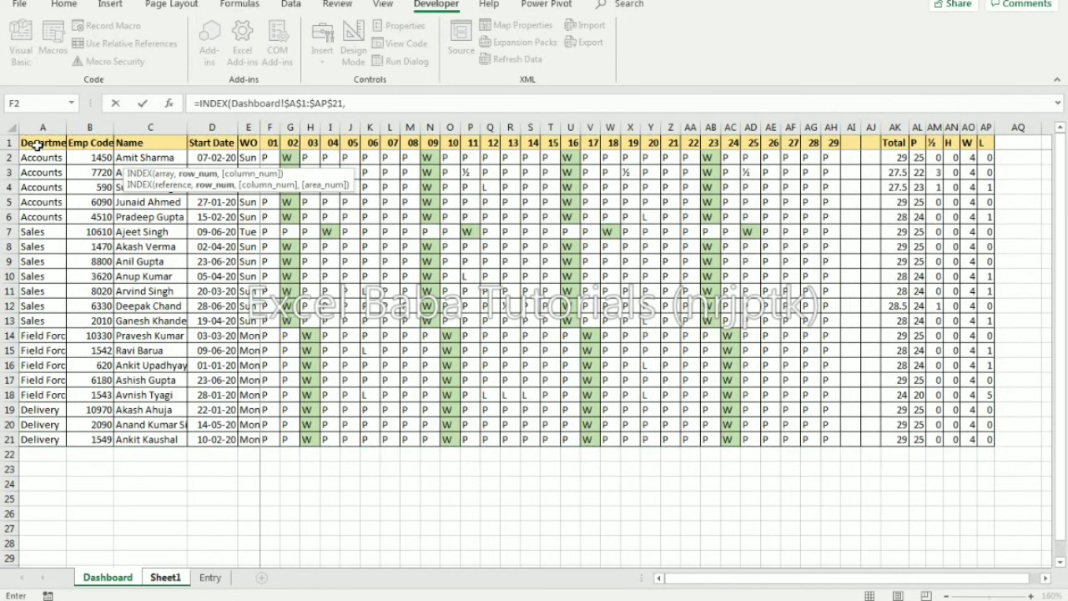
Nest a MATCH function as the INDEX row number, with the absolute reference Sheet1!$B$2 as its lookup value
text(ma)
key(Tab)
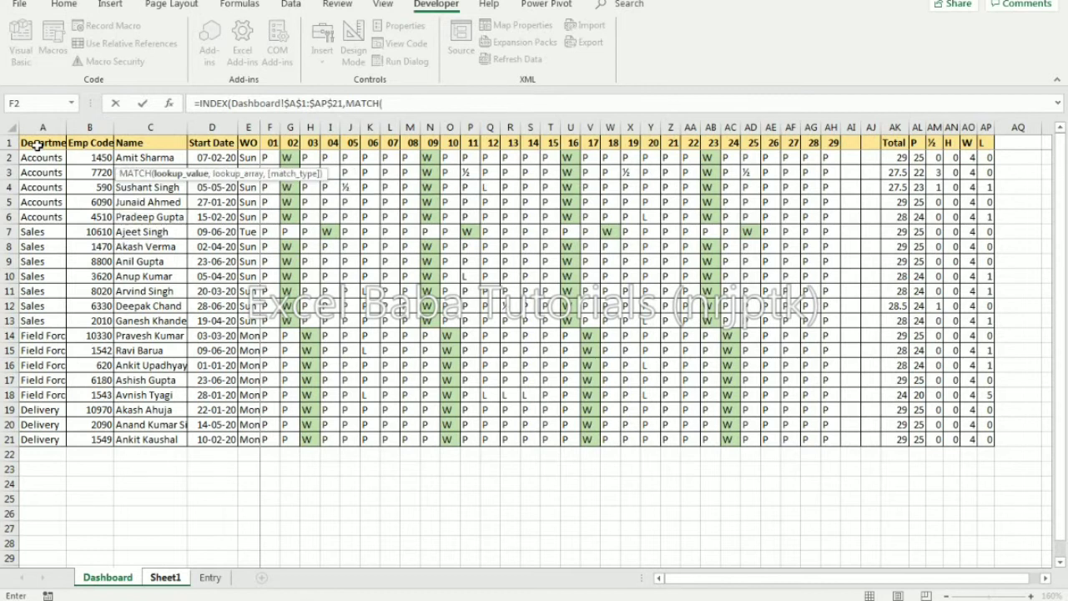
click(165, 577)
click(133, 180)
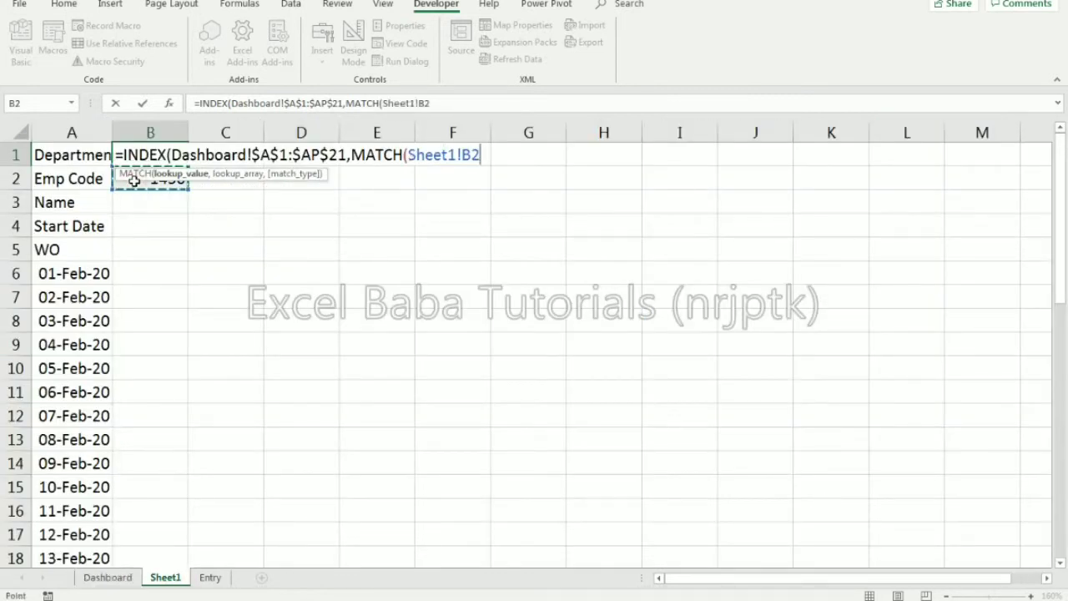
key(F4)
text(,f)
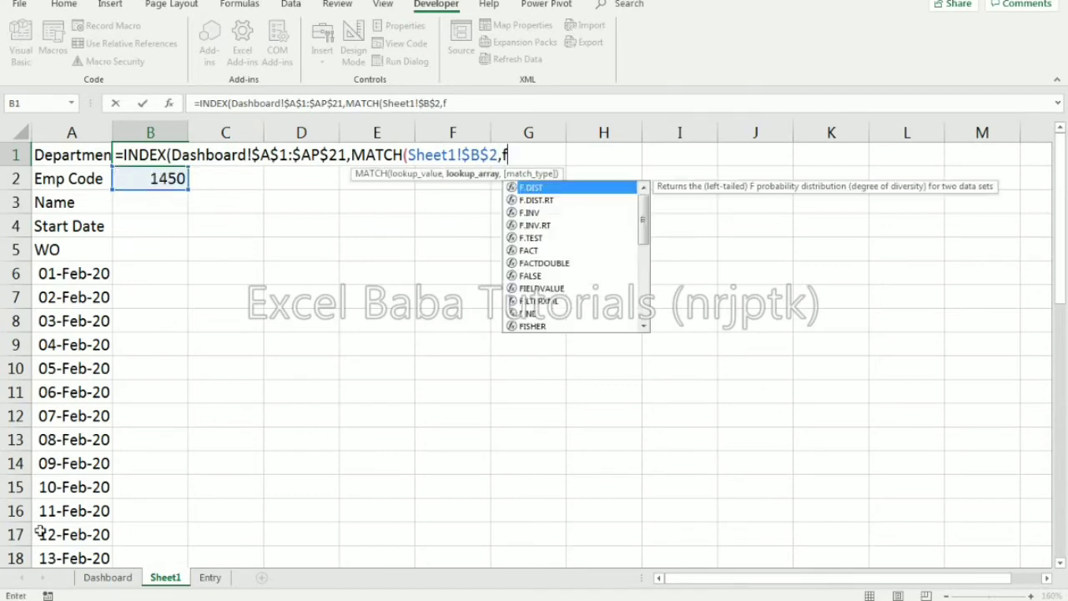
click(108, 577)
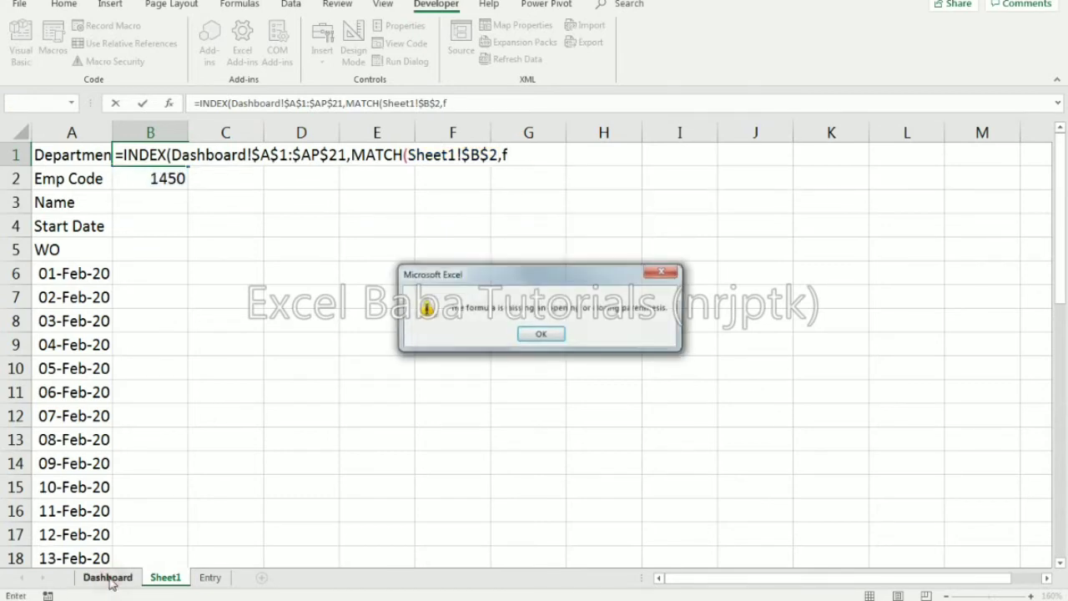
click(543, 336)
key(BackSpace)
key(BackSpace)
key(BackSpace)
key(BackSpace)
key(BackSpace)
key(BackSpace)
key(BackSpace)
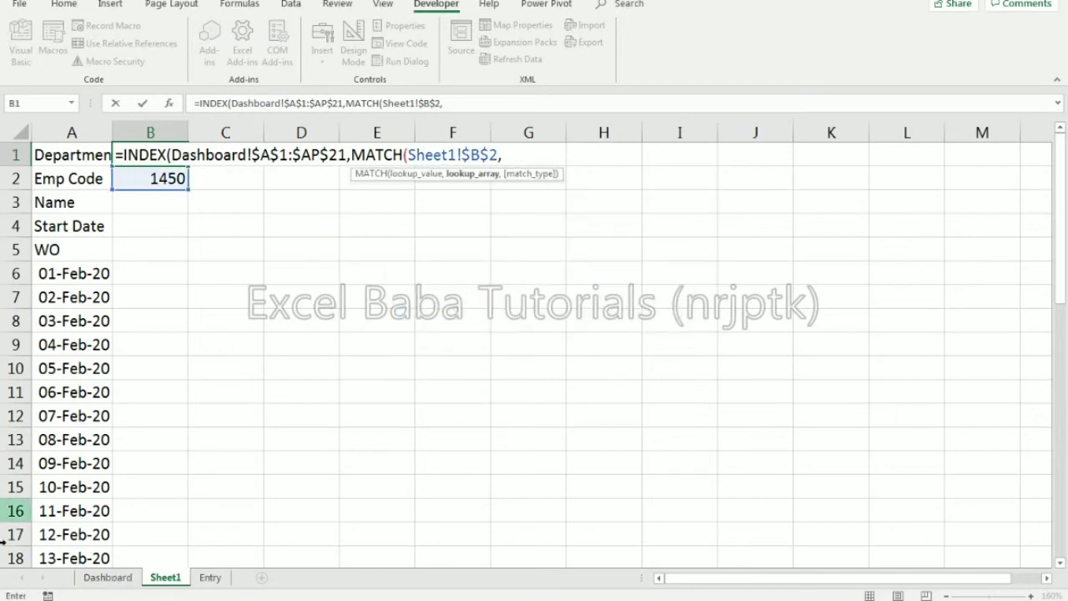
Complete MATCH with lookup array Dashboard!$B$1:$B$21 and match type 0, and finish the B1 INDEX formula with column number 1
click(90, 576)
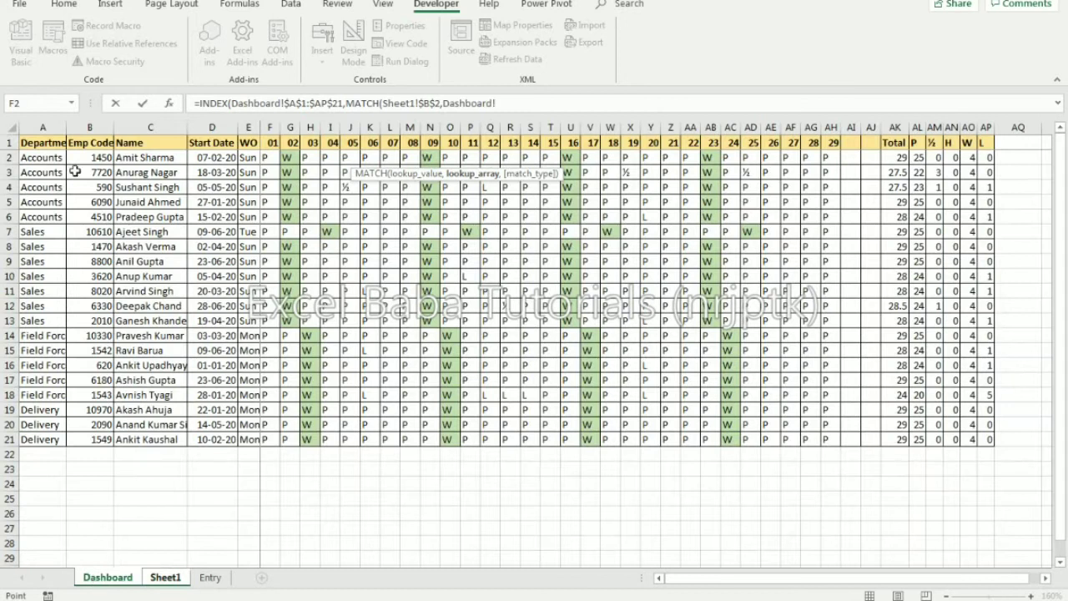
drag(94, 143, 108, 439)
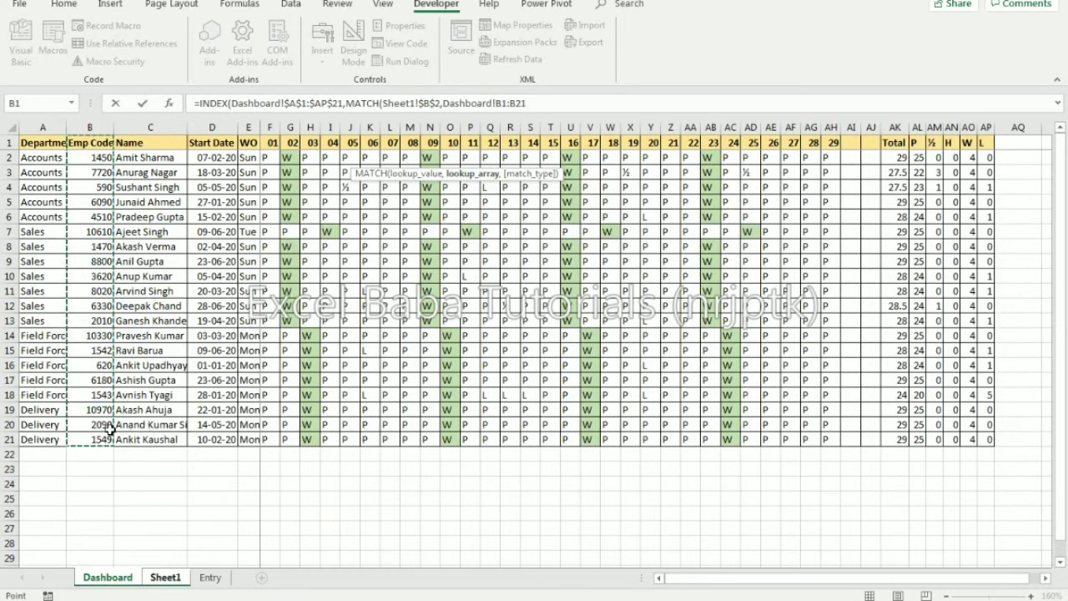
key(F4)
text(,0))
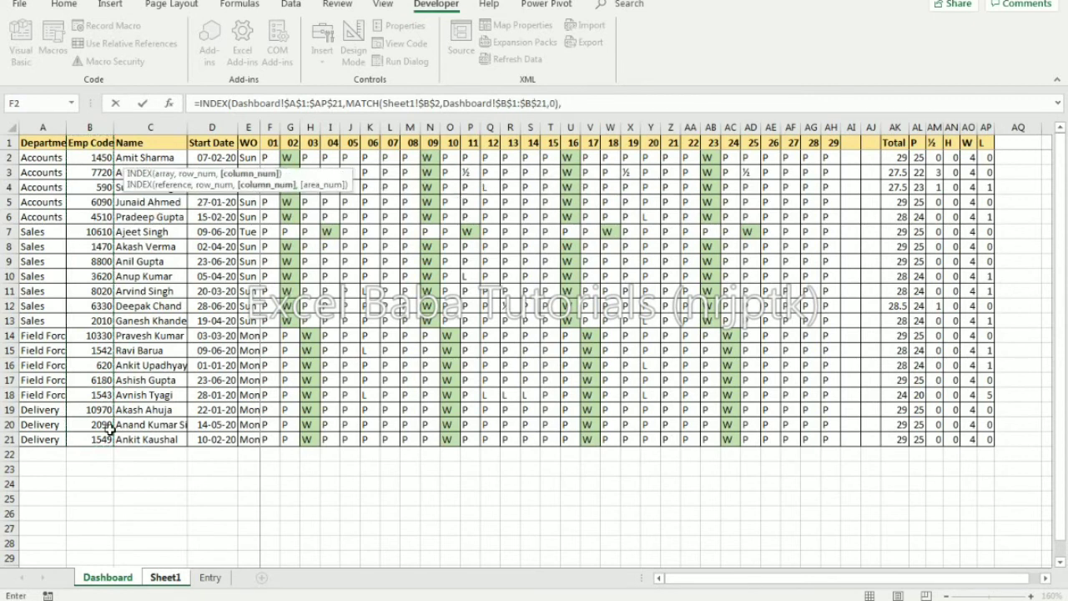
text(,1,)
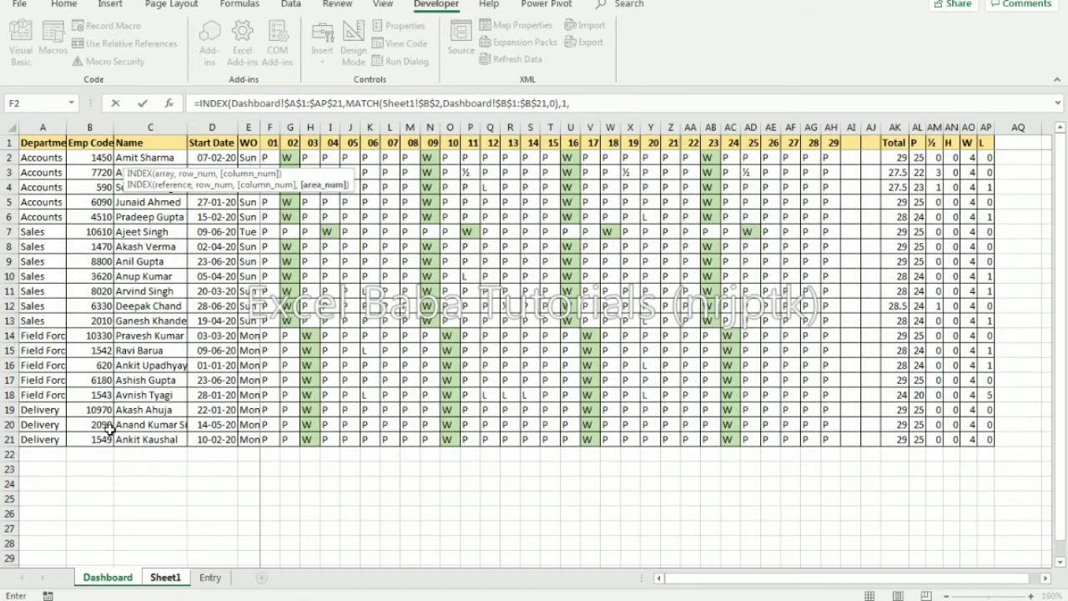
key(BackSpace)
key(Return)
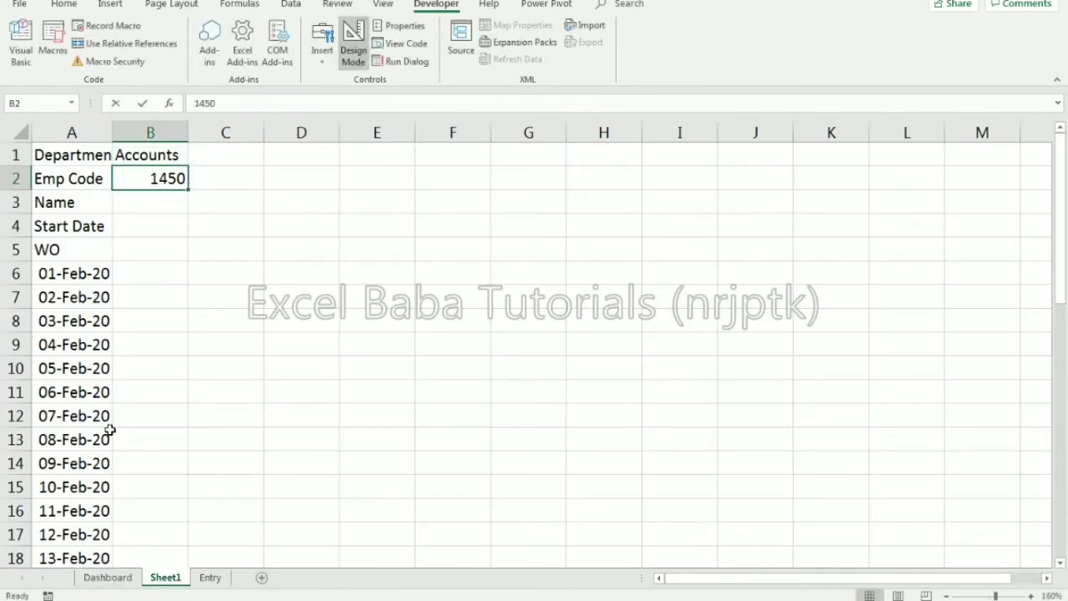
key(F2)
key(Return)
key(Up)
key(Up)
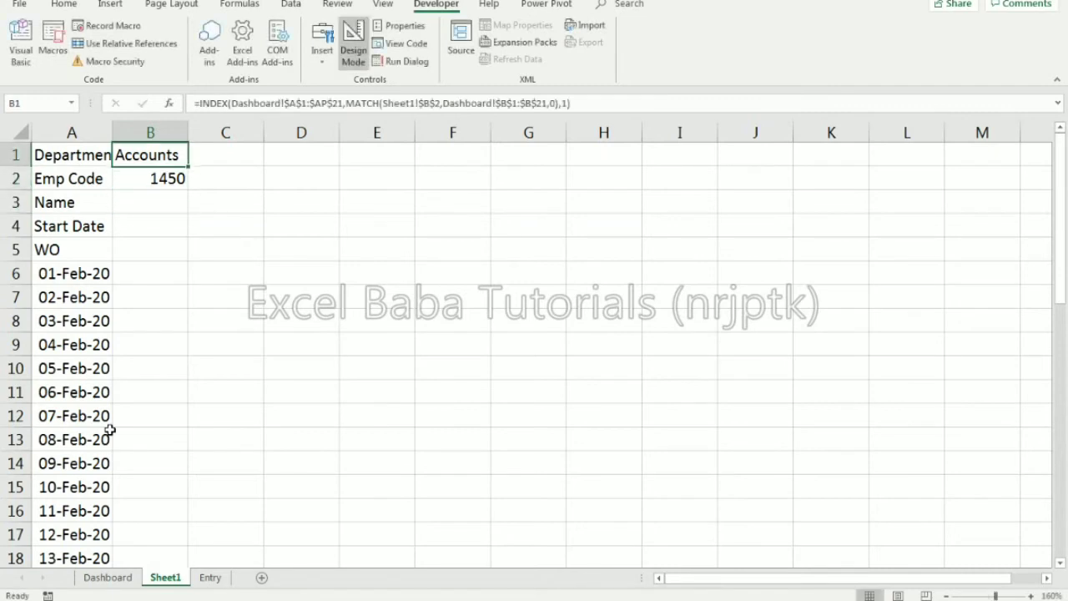
key(F2)
key(shift+Left)
key(shift+Left)
key(shift+Left)
key(shift+Left)
key(shift+Left)
key(shift+Left)
key(shift+Left)
key(shift+Left)
key(shift+Left)
key(shift+Left)
key(shift+Left)
key(shift+Left)
key(shift+Left)
key(shift+Left)
key(shift+Left)
key(shift+Left)
key(shift+Left)
key(shift+Left)
key(shift+Left)
key(shift+Left)
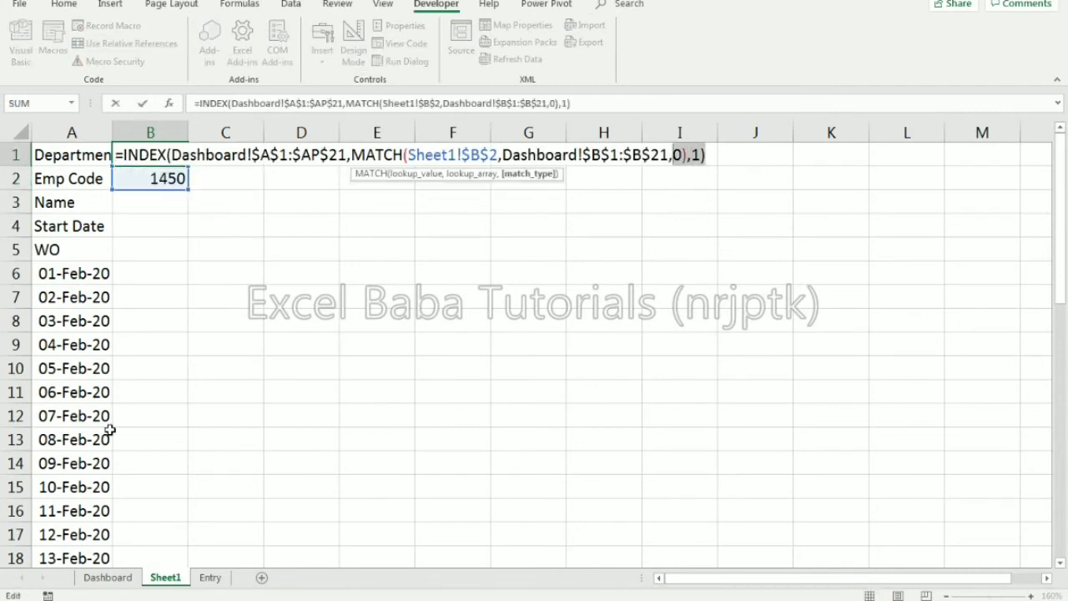
key(shift+Left)
key(shift+Left)
key(shift+Left)
key(shift+Left)
key(shift+Left)
key(shift+Left)
key(shift+Left)
key(shift+Left)
key(shift+Left)
key(shift+Left)
key(shift+Left)
key(shift+Left)
key(shift+Left)
key(shift+Left)
key(shift+Left)
key(shift+Left)
key(shift+Left)
key(shift+Left)
key(shift+Left)
key(shift+Left)
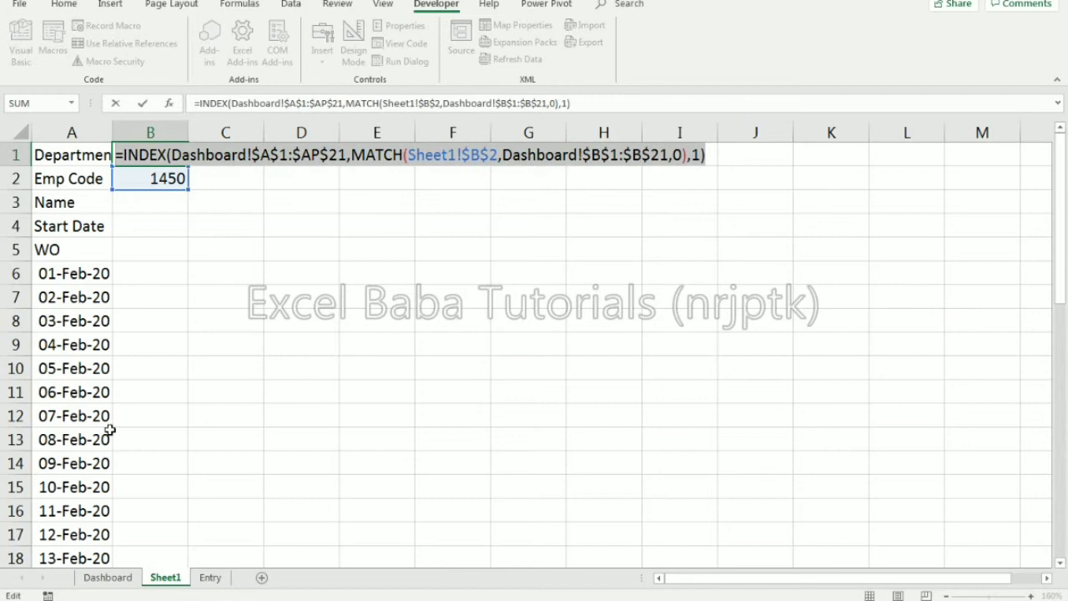
key(ctrl+x)
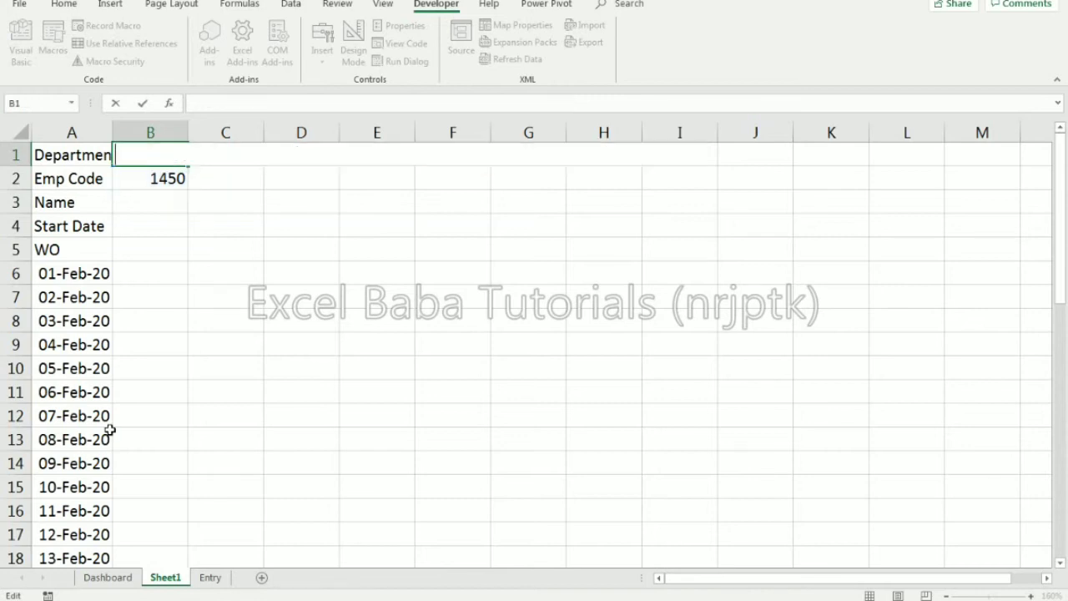
key(ctrl+v)
Replace the column number in the INDEX formula of cell B1 with ROW()
key(Home)
key(Right)
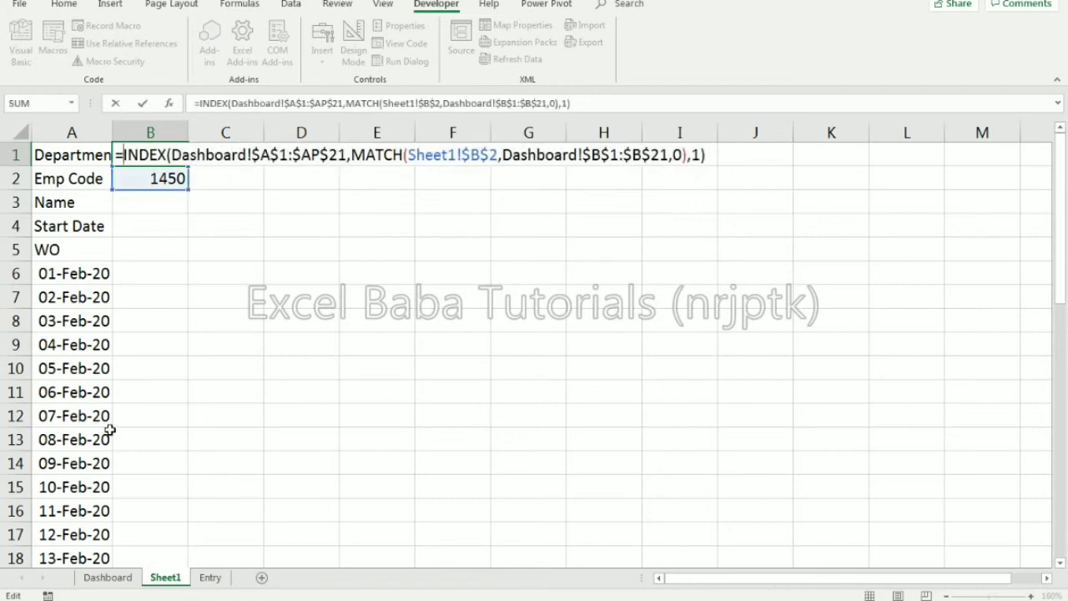
key(Right)
key(Right)
key(Right)
key(Right)
key(Right)
key(Right)
key(Right)
key(Right)
key(Right)
key(Right)
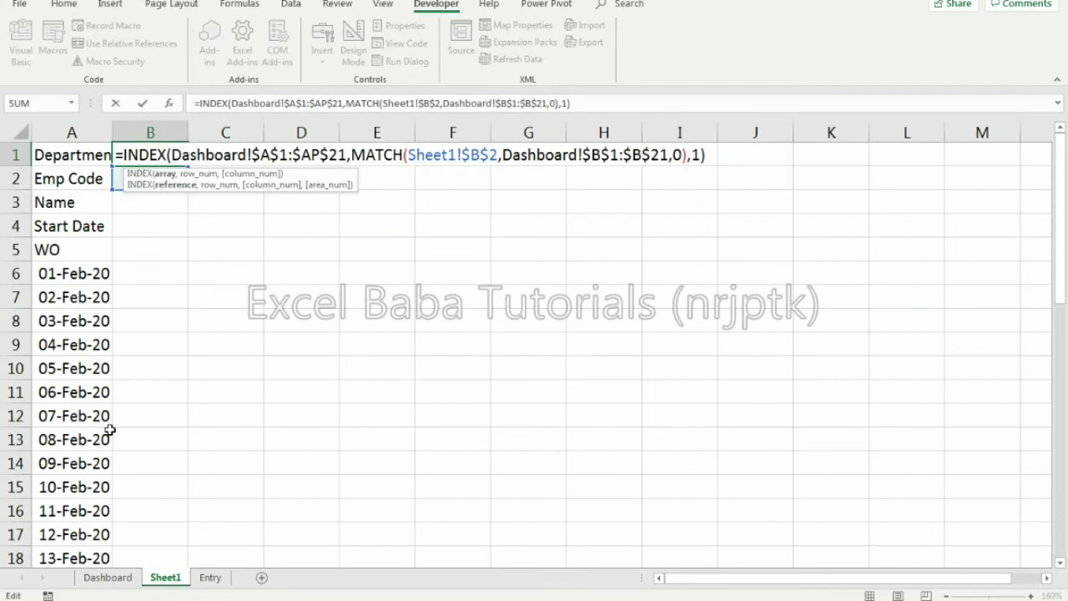
key(Right)
key(Right)
key(Right)
key(Right)
key(Right)
key(Right)
key(Right)
key(Right)
key(Right)
key(Right)
key(Right)
key(Right)
key(Right)
key(Right)
key(Right)
key(Right)
key(Right)
key(Right)
key(Right)
key(Right)
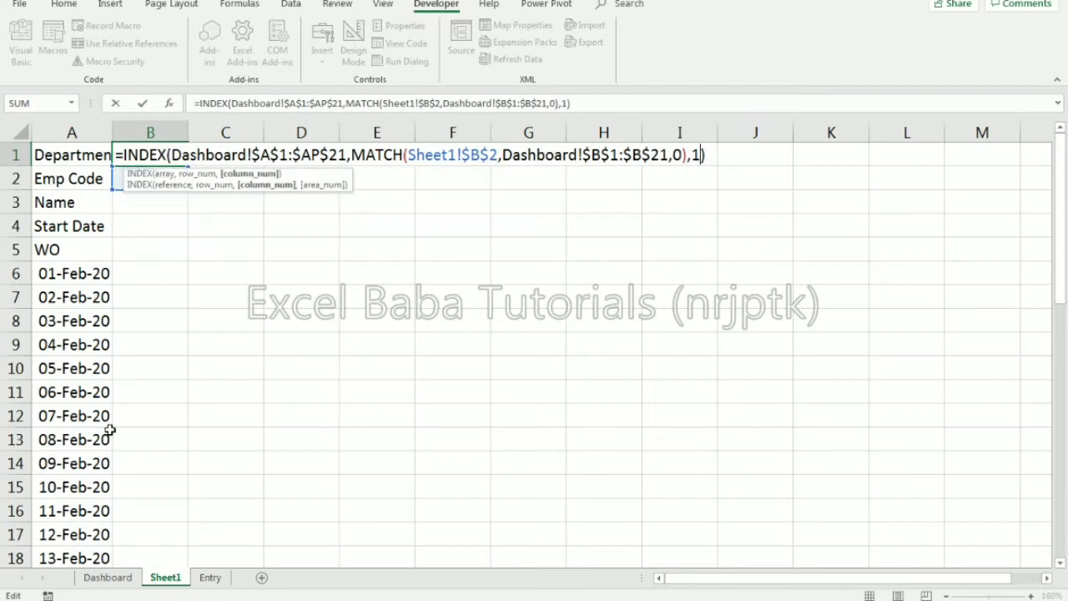
text(row)
key(Return)
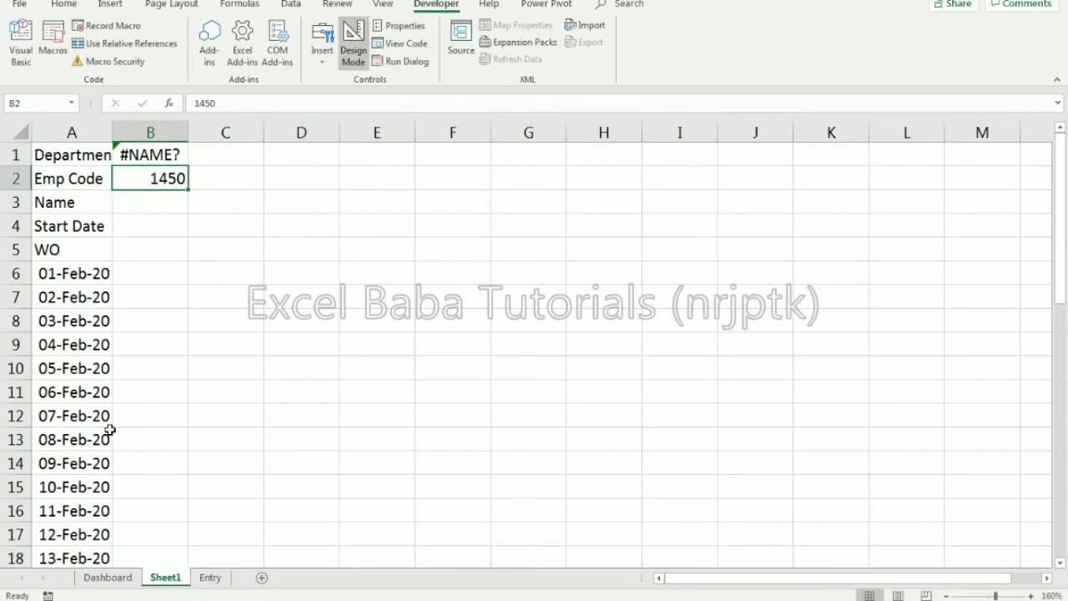
key(Return)
key(Up)
key(Up)
key(F2)
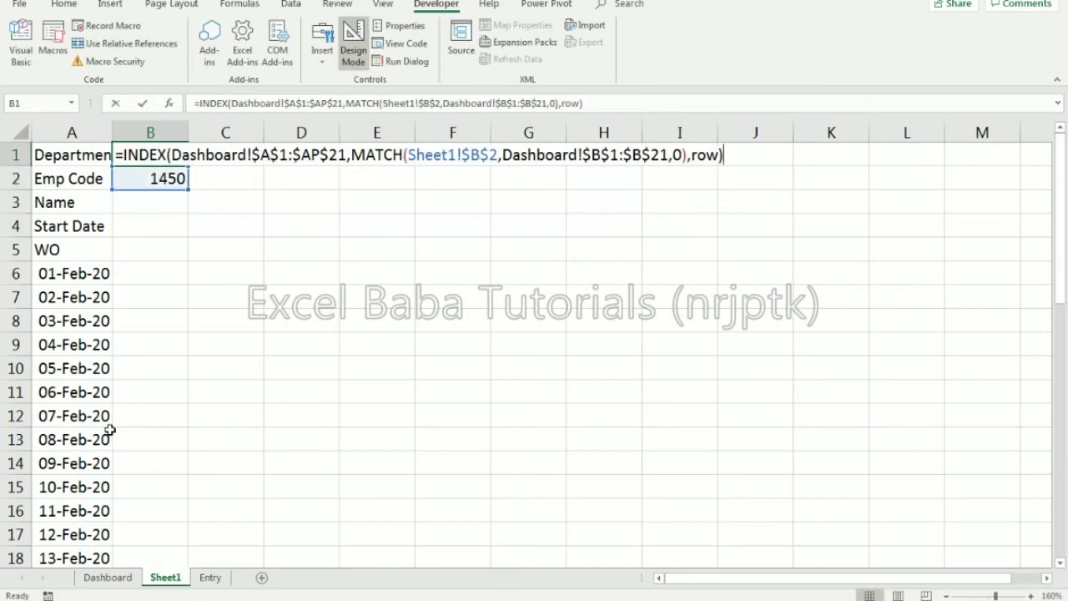
text(())
key(Return)
Copy the B1 formula into cells B3:B42, down to the row labelled L
key(Up)
key(ctrl+c)
key(Down)
key(Left)
key(Down)
key(ctrl+Down)
key(ctrl+Down)
key(ctrl+Down)
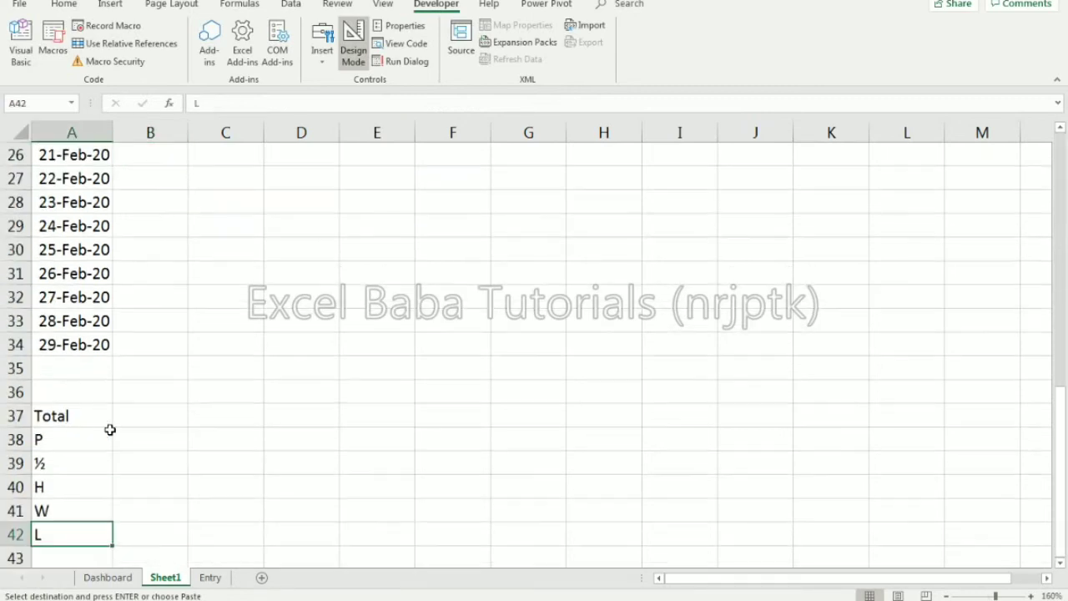
key(Right)
key(ctrl+shift+Up)
key(shift+Down)
key(ctrl+v)
key(Escape)
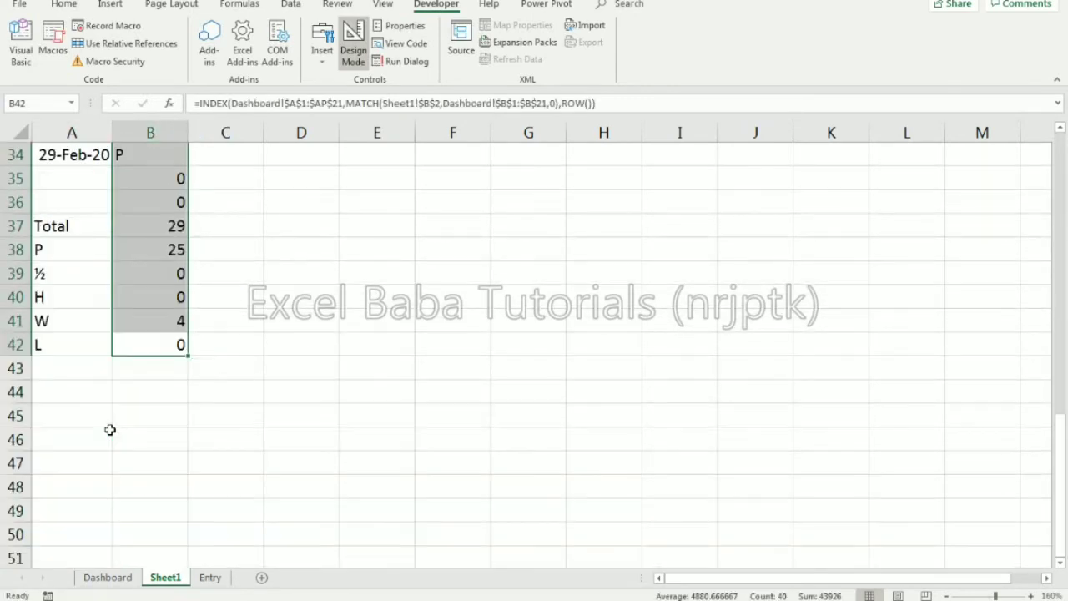
Check the looked-up values in column B of Sheet1 against their labels, ending at the Emp Code cell B2
key(ctrl+Up)
key(Down)
key(Down)
key(Down)
key(Down)
key(Down)
key(Down)
key(Down)
key(Down)
key(Down)
key(Down)
key(Down)
key(Down)
key(Down)
key(Down)
key(Down)
key(Down)
key(Down)
key(Down)
key(Down)
key(Down)
key(Down)
key(Down)
key(Down)
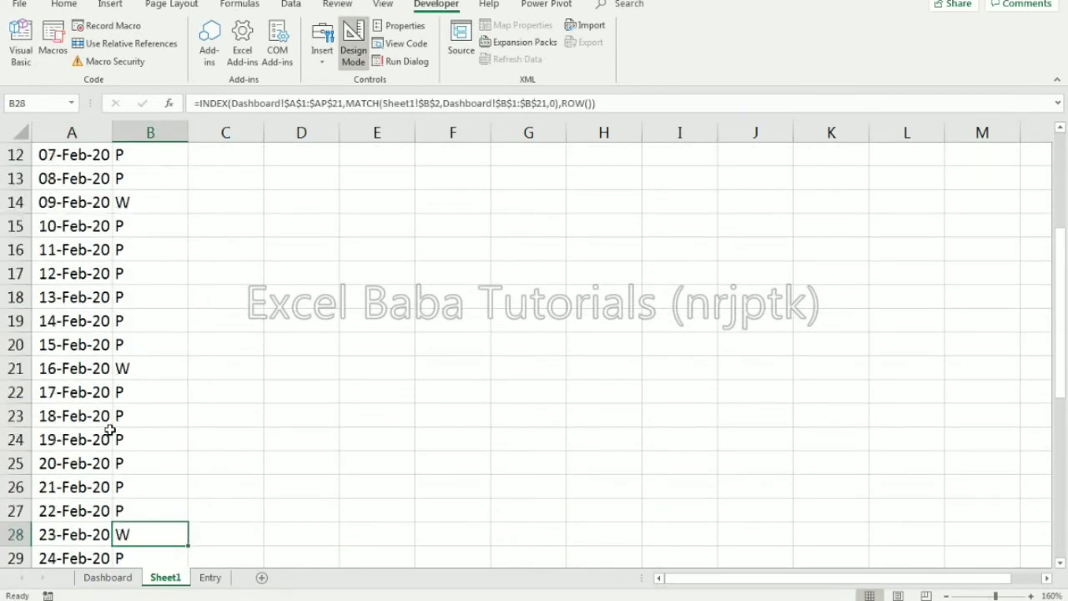
key(ctrl+Up)
key(ctrl+Up)
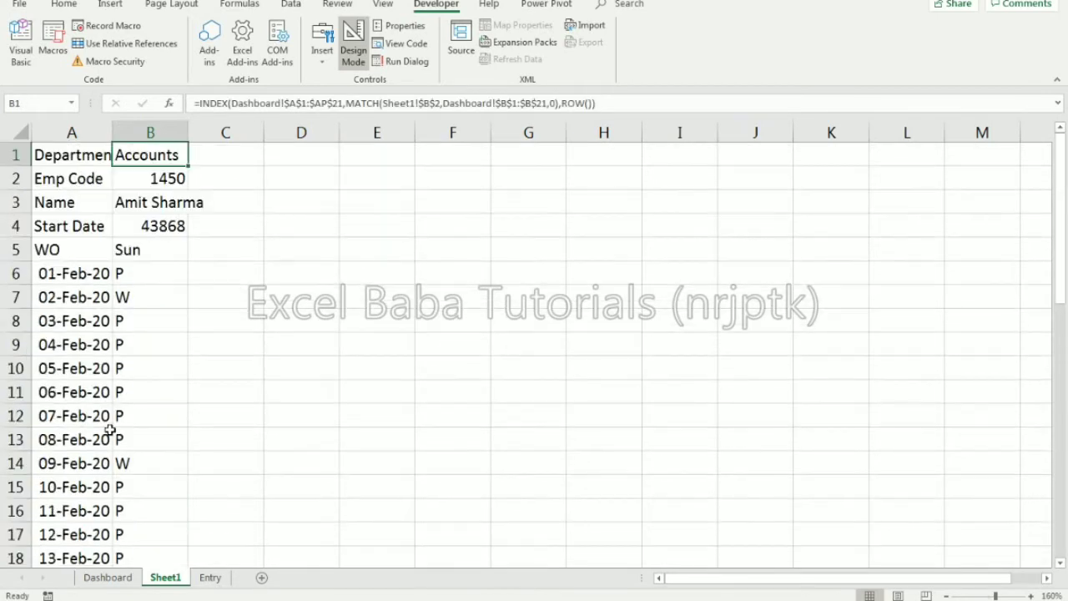
key(Down)
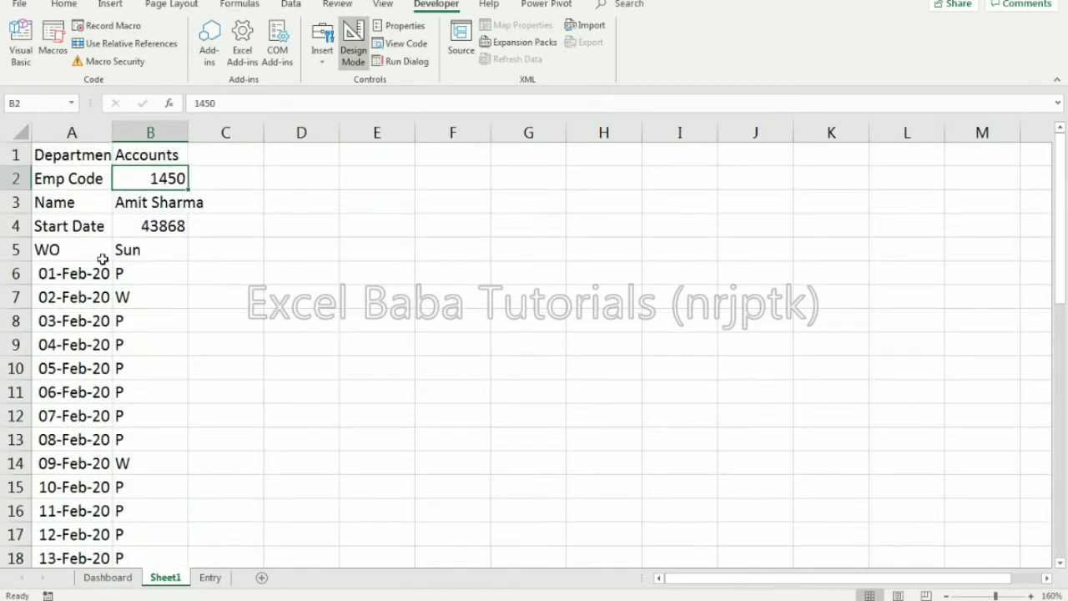
Draw an ActiveX command button over columns C and D beside the first two rows of Sheet1
click(323, 63)
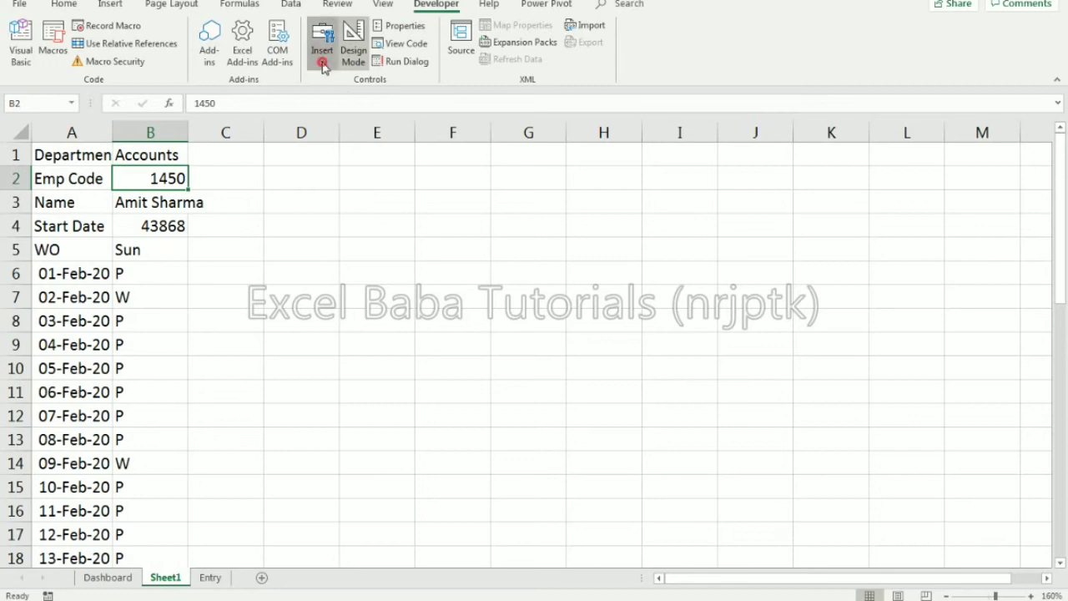
click(316, 141)
mouse_move(228, 147)
mouse_down()
mouse_move(269, 173)
mouse_move(315, 184)
mouse_move(331, 175)
mouse_up()
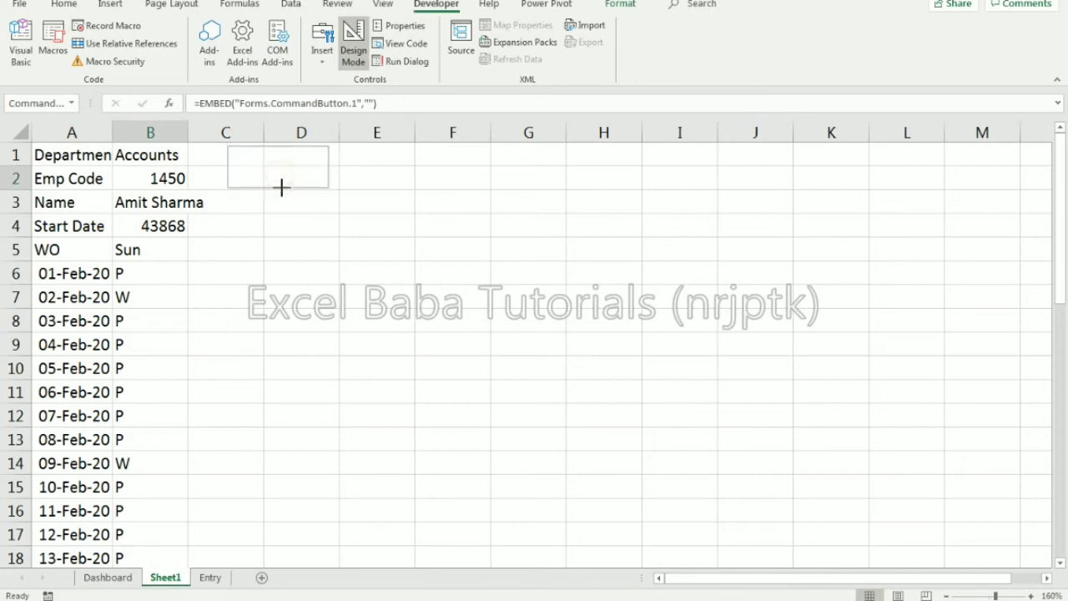
click(243, 231)
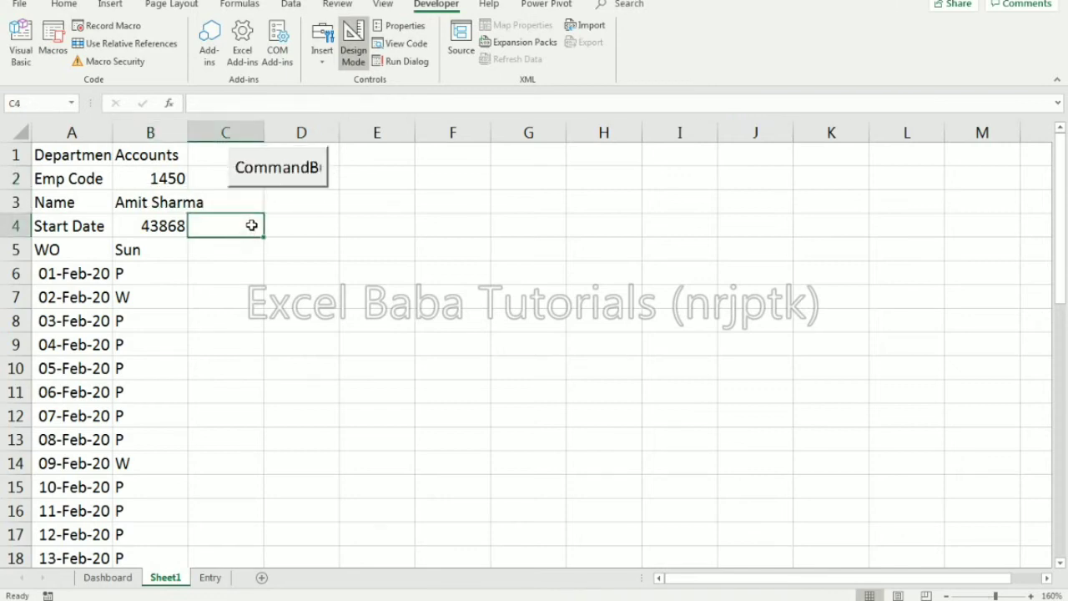
Preview how Sheet1 prints on the page and return to the worksheet
key(ctrl+p)
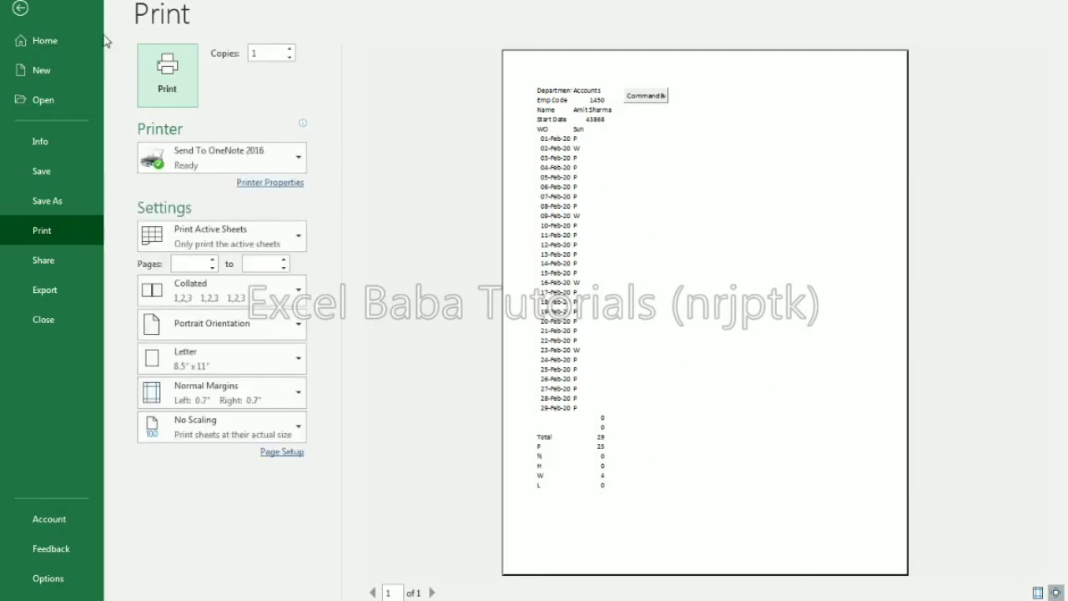
click(25, 8)
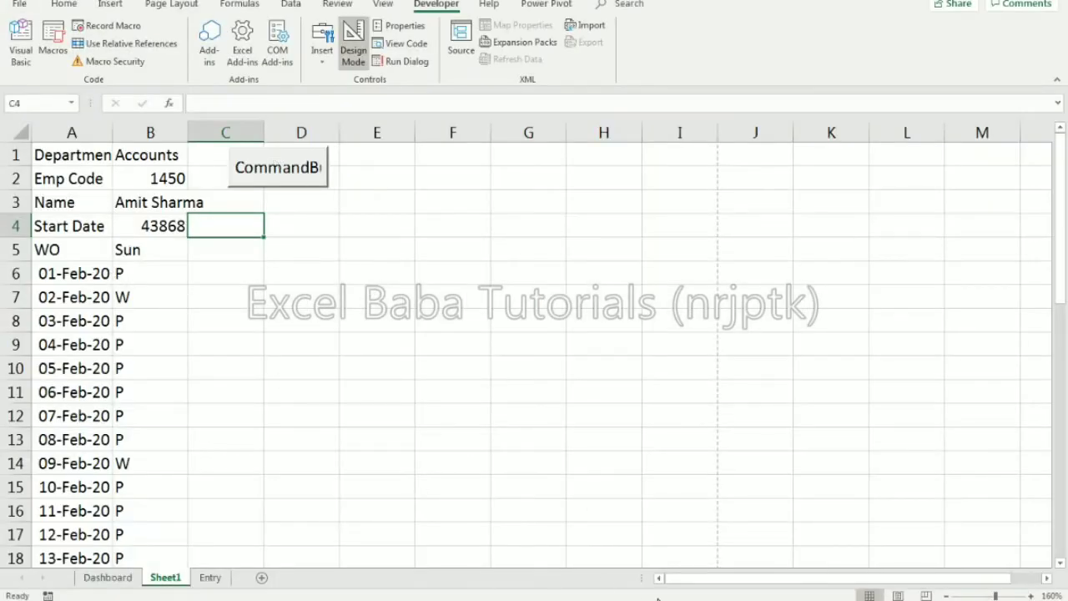
key(alt+Tab)
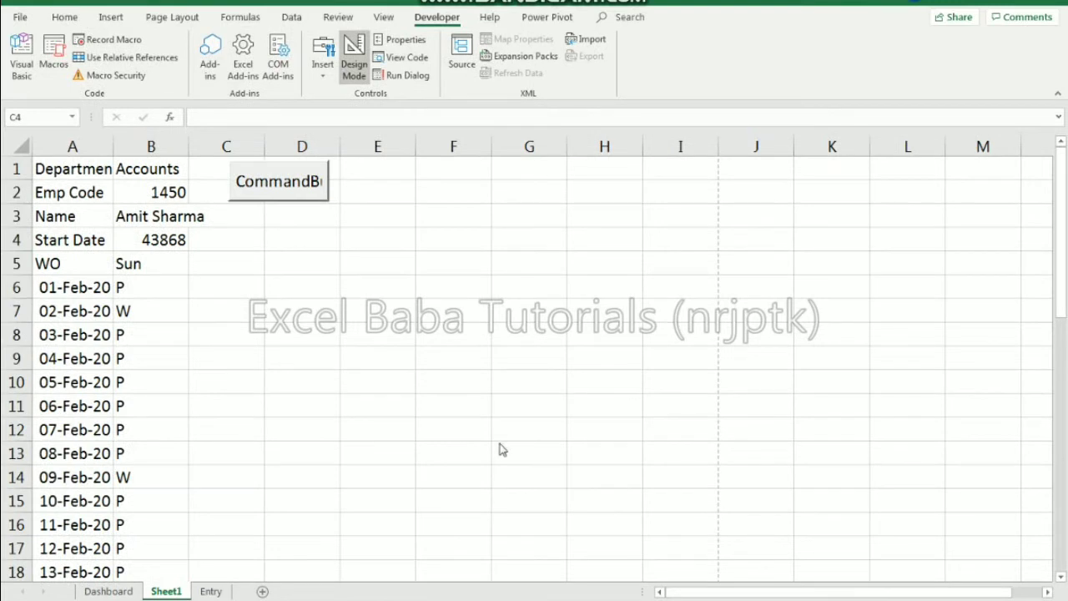
Change the command button's Caption property to Export PDF and close its properties
click(265, 170)
right_click(264, 173)
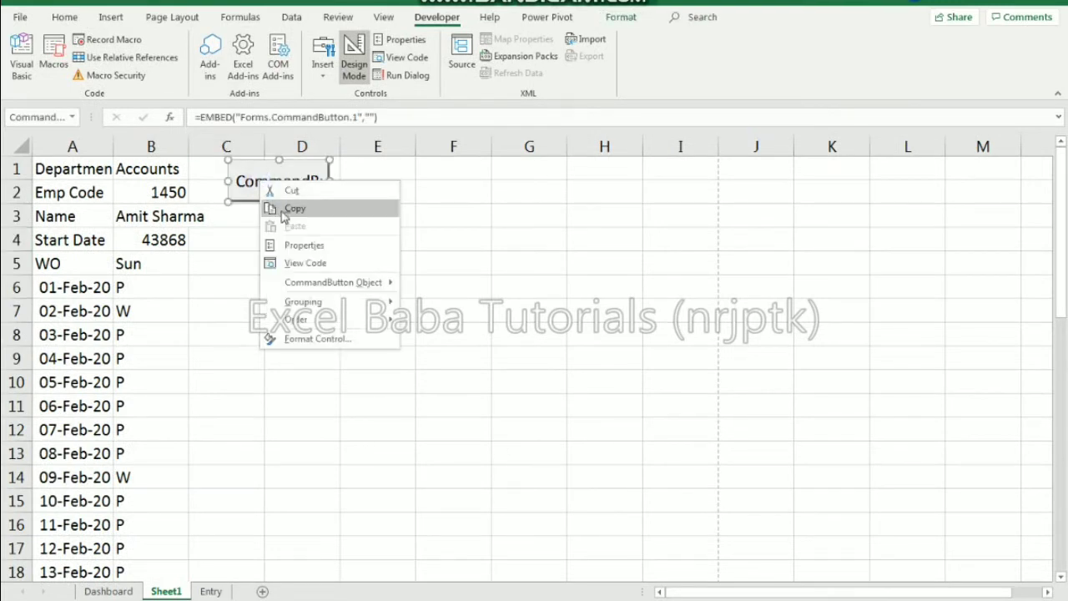
click(246, 175)
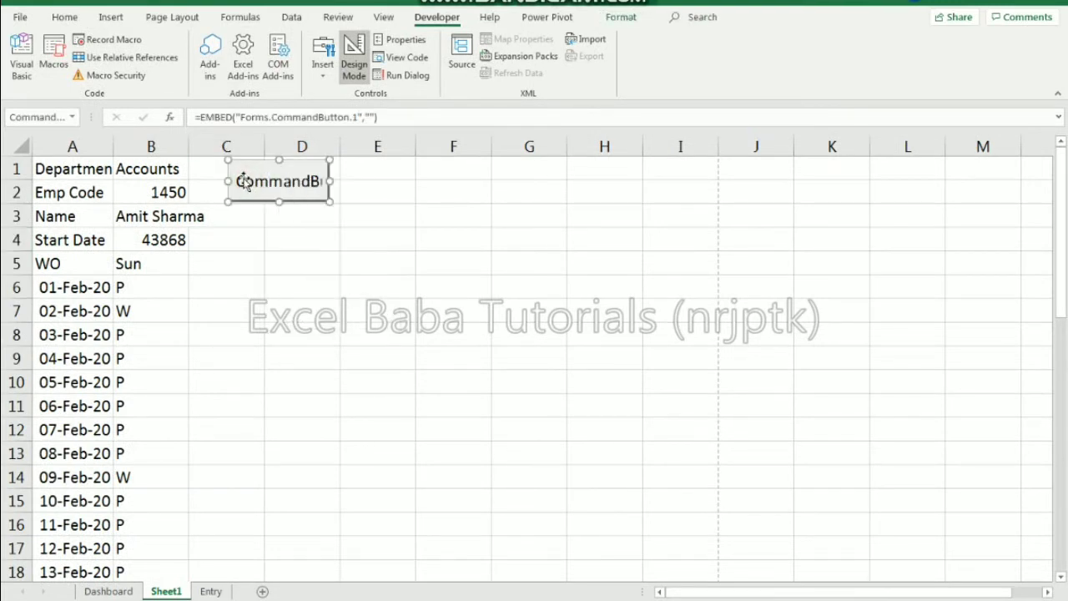
right_click(255, 177)
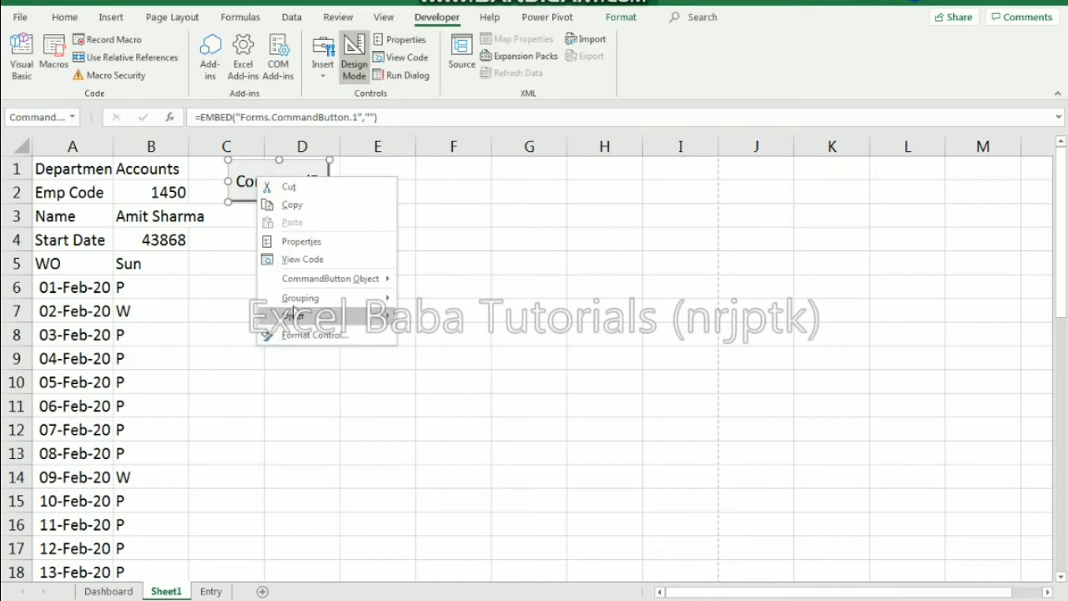
click(301, 241)
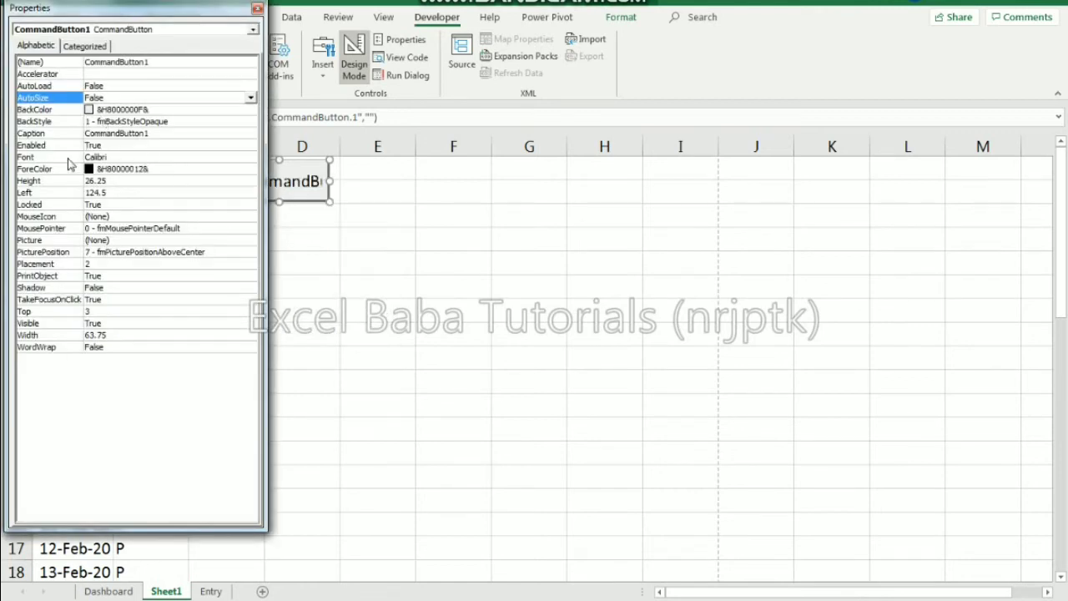
click(107, 136)
double_click(107, 133)
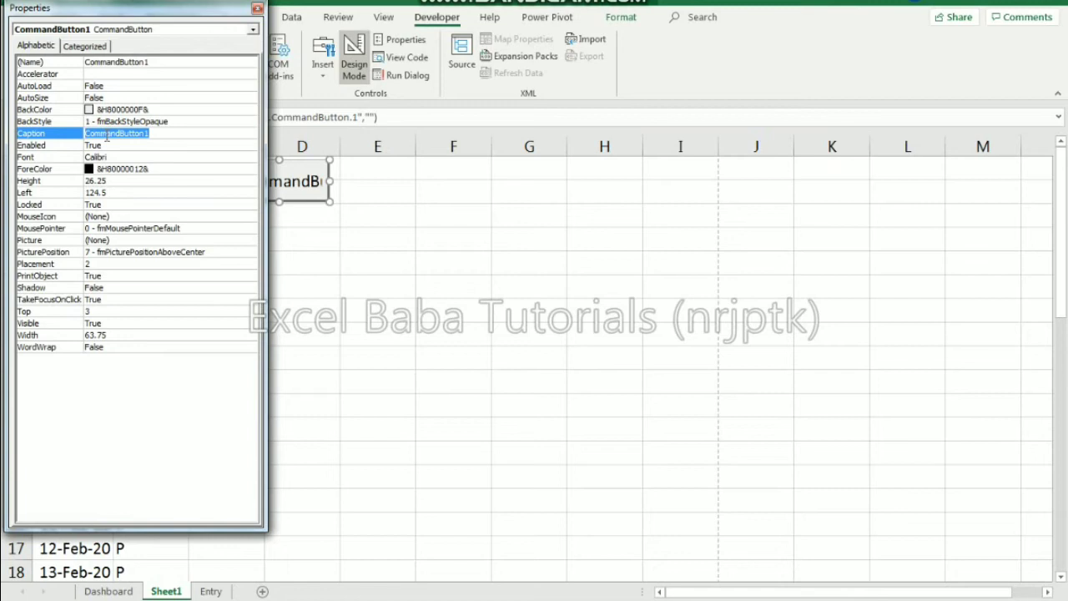
text(Expo)
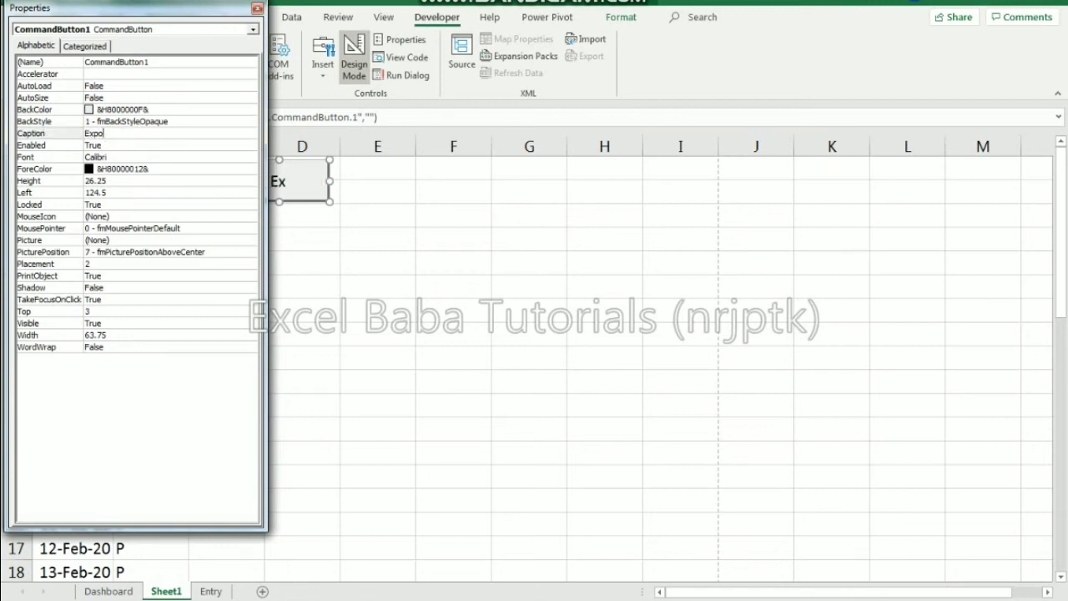
text(rt PDF)
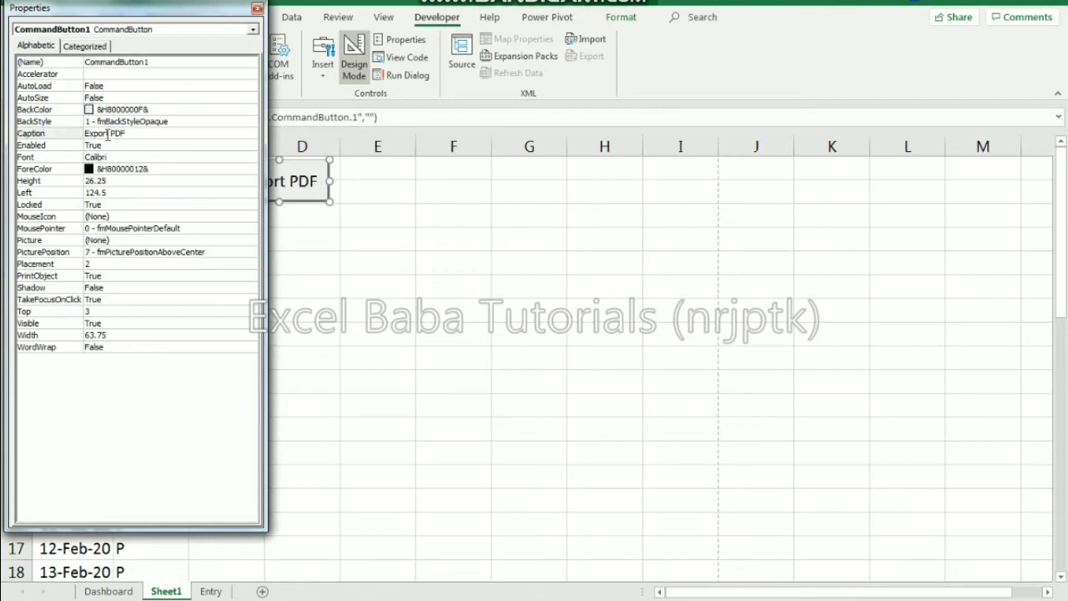
click(256, 7)
click(353, 237)
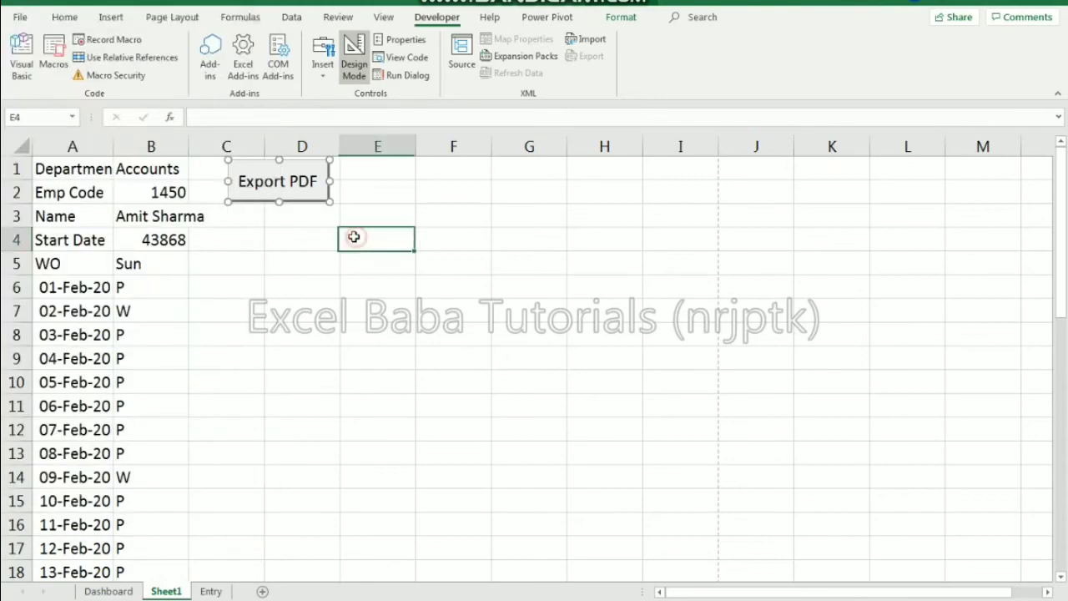
Open the click event procedure of the Export PDF button in the code editor
double_click(276, 181)
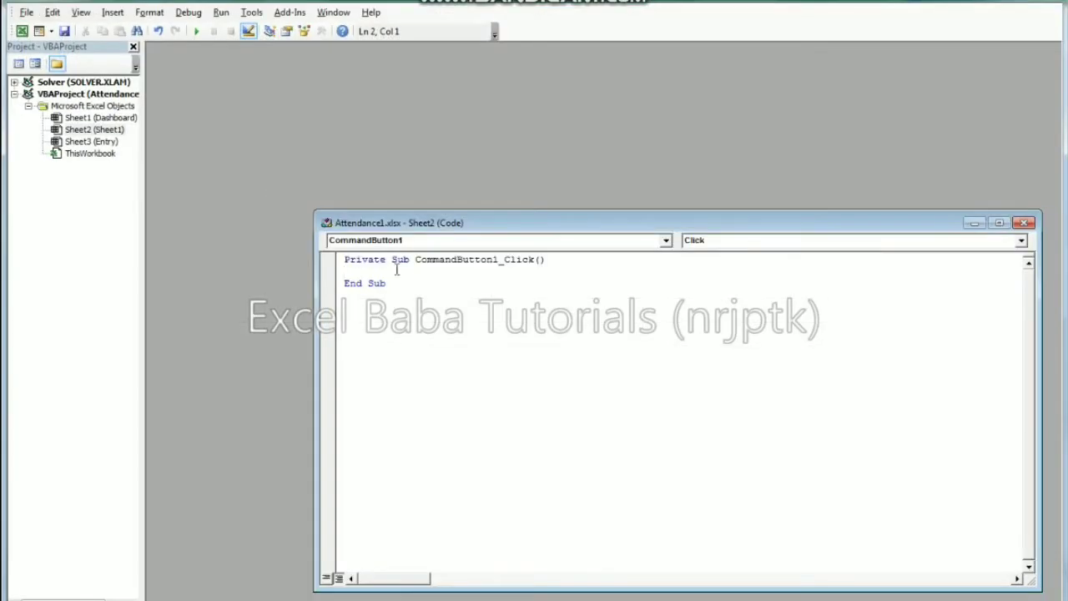
click(375, 309)
text(sub)
key(BackSpace)
key(BackSpace)
key(BackSpace)
Write activesheet.exportasfixedformat type:=xlTypePDF on the empty line inside the CommandButton1_Click procedure
click(359, 270)
text(activesheet.exportasfixe)
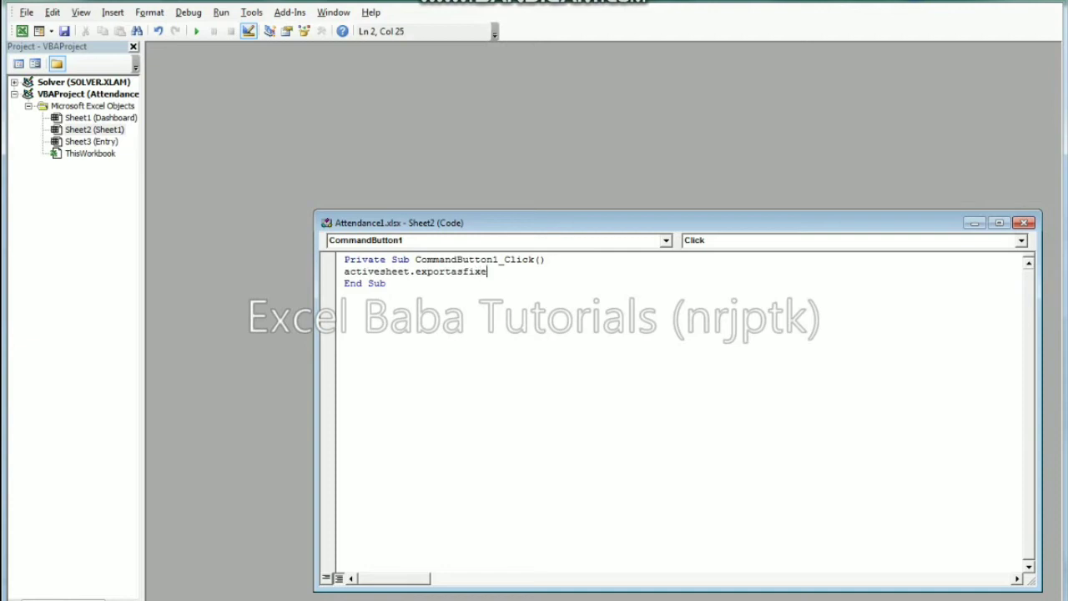
text(dformat type:=xltp)
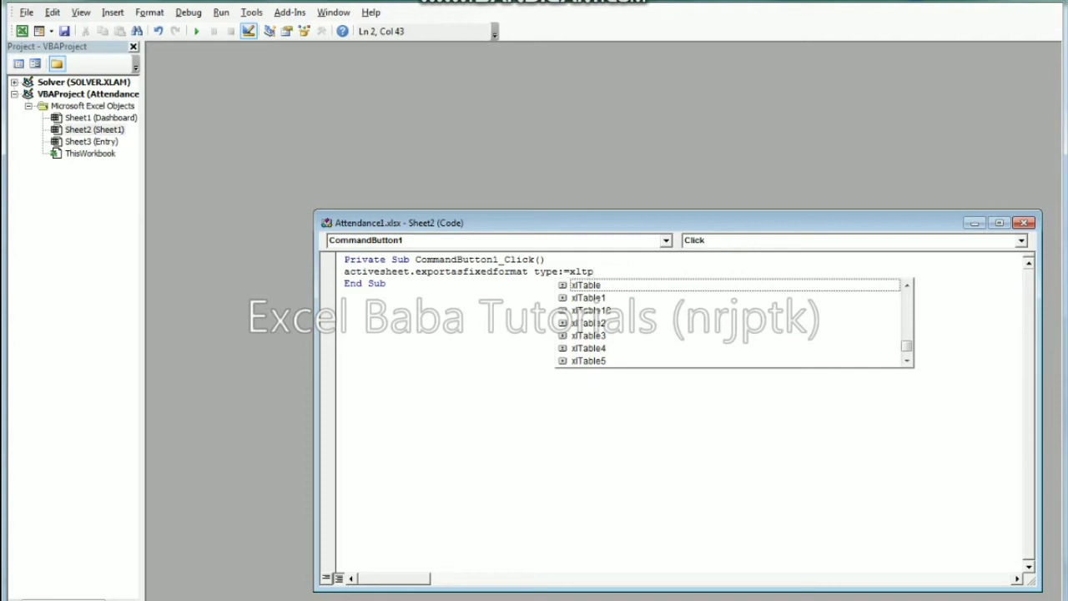
key(BackSpace)
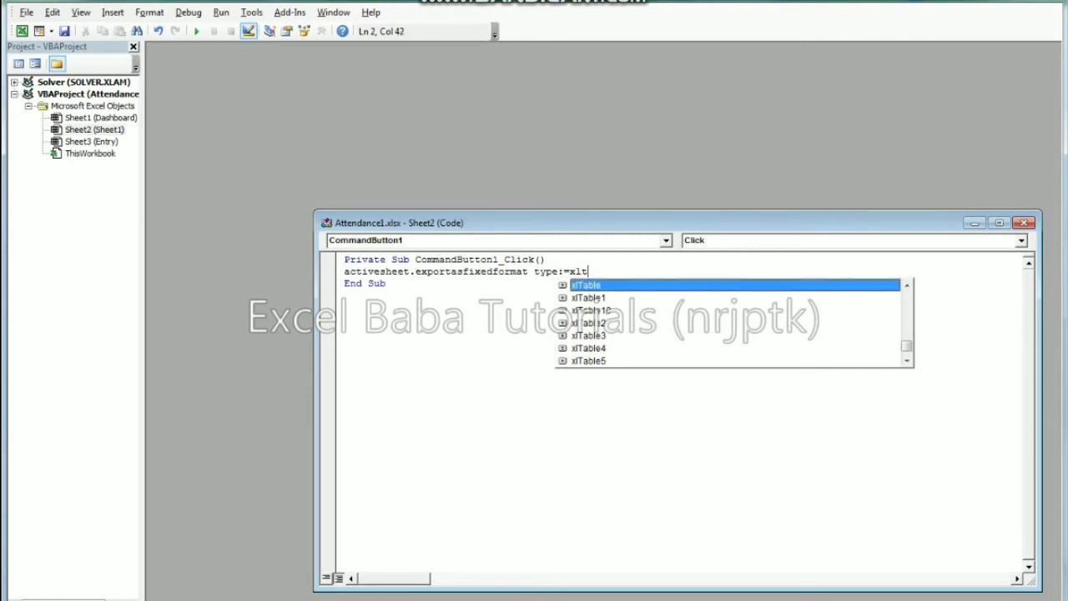
text(yp )
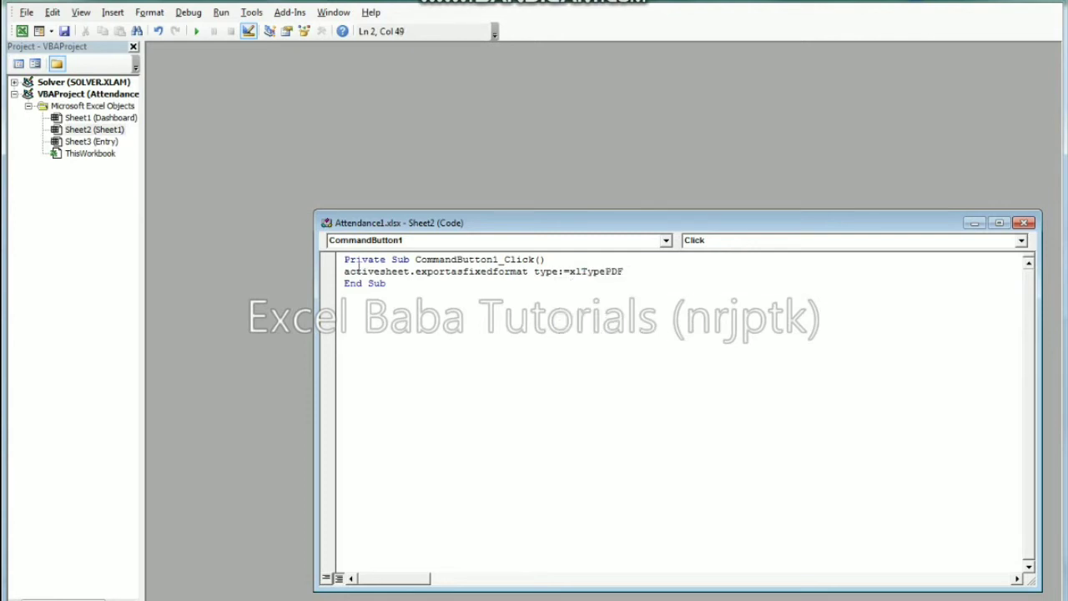
Add the filename:= argument to the export statement and copy the path of the desktop folder Feb-20 Attendance
text( filename:-=)
key(BackSpace)
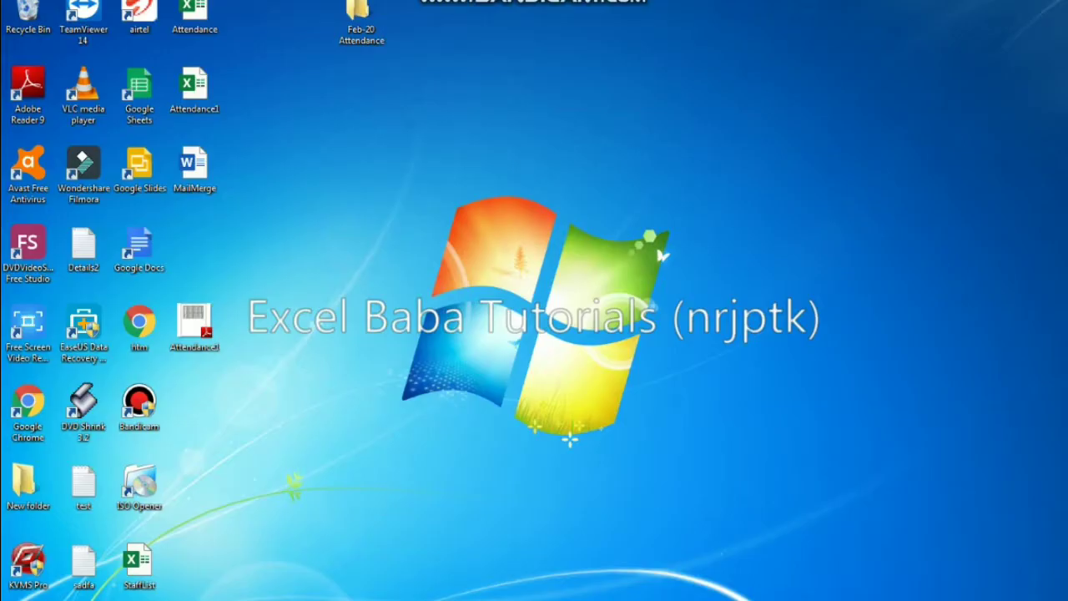
double_click(359, 17)
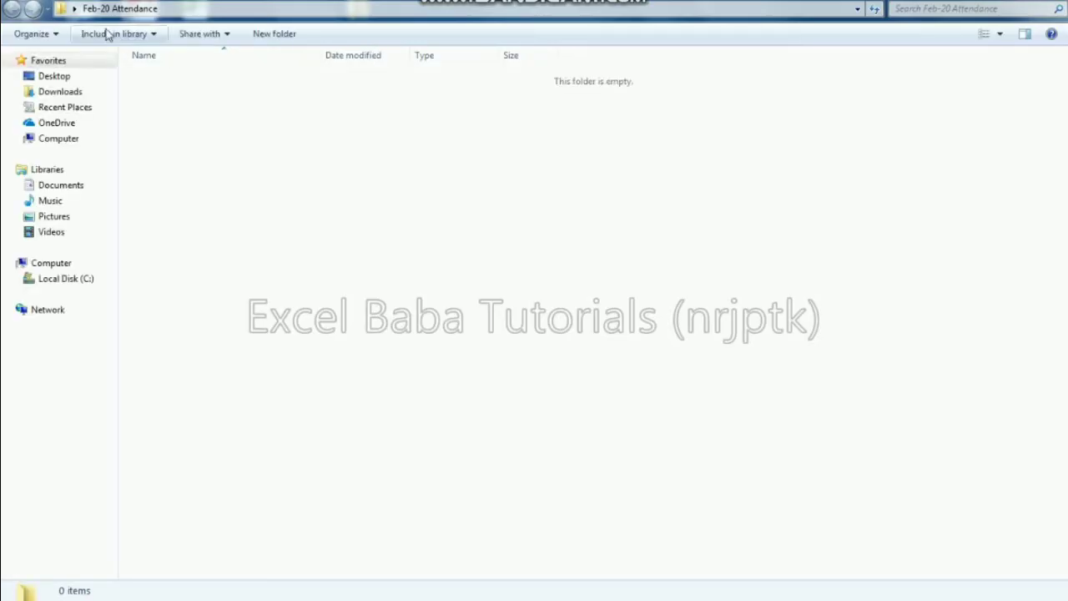
click(63, 10)
key(ctrl+c)
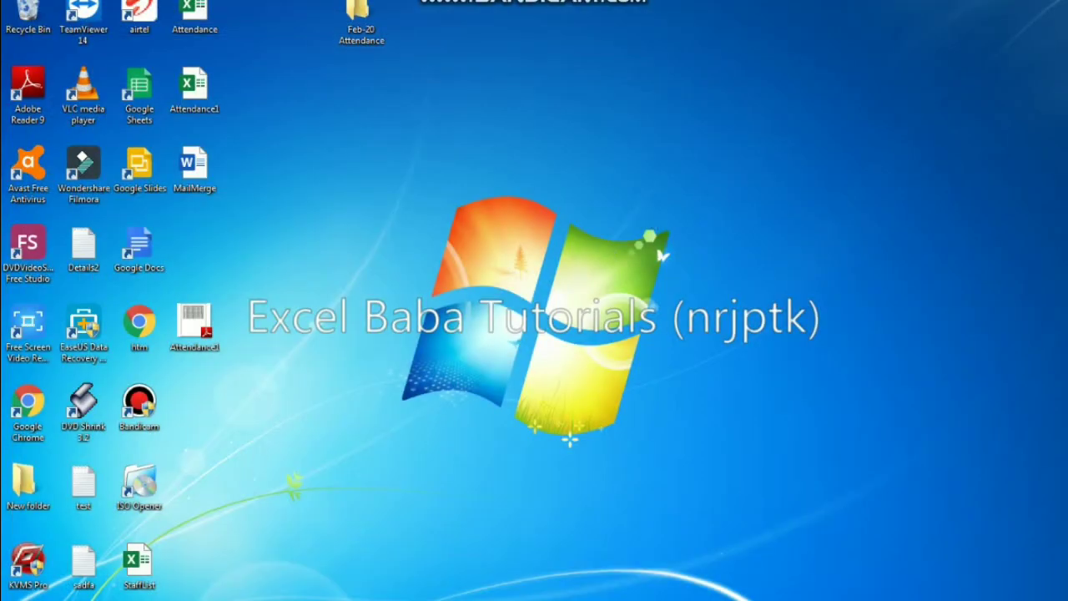
click(291, 555)
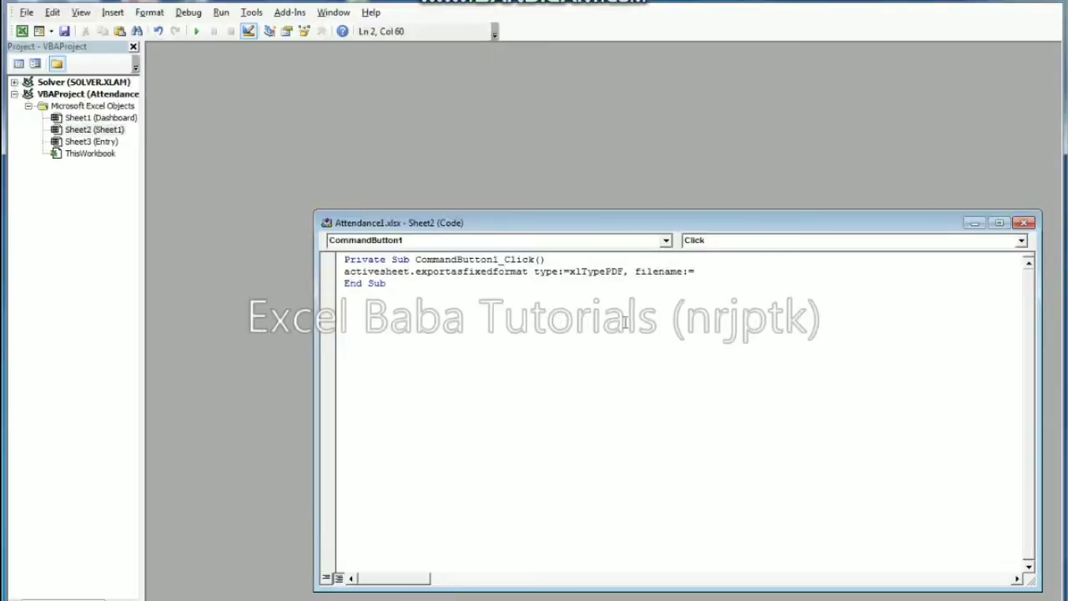
Give the filename argument the pasted folder path as "C:\Users\Home\Desktop\Feb-20 Attendance\one.pdf"
text(")
key(ctrl+v)
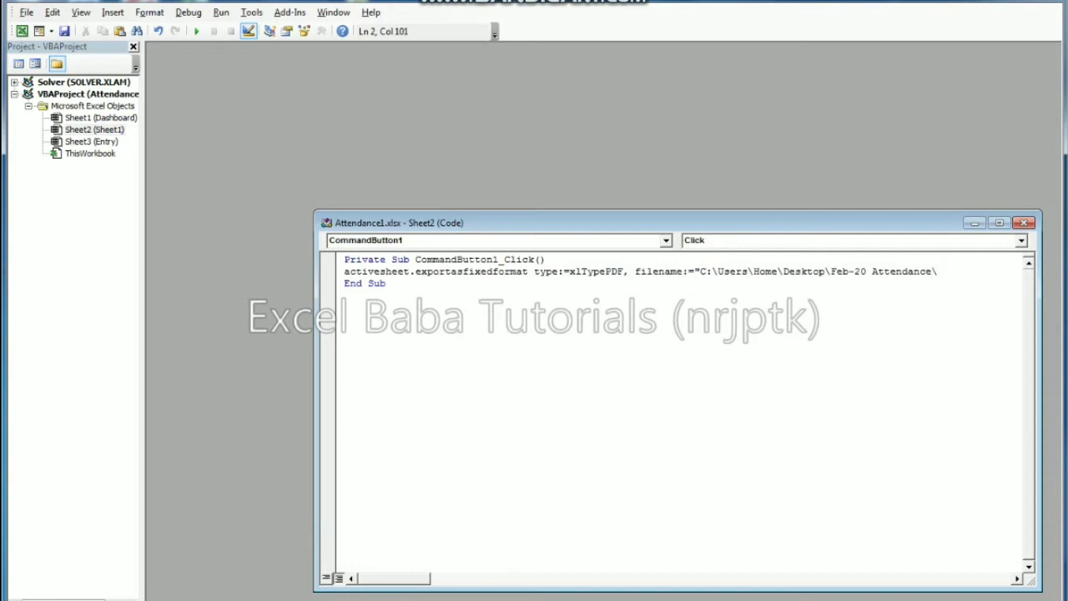
text(\one.pdf)
key(Down)
key(Up)
Replace one.pdf in the filename with a closing quote and the & operator after the folder path
key(shift+Left)
key(shift+Left)
key(shift+Left)
key(shift+Left)
key(shift+Left)
key(shift+Left)
key(shift+Left)
key(shift+Left)
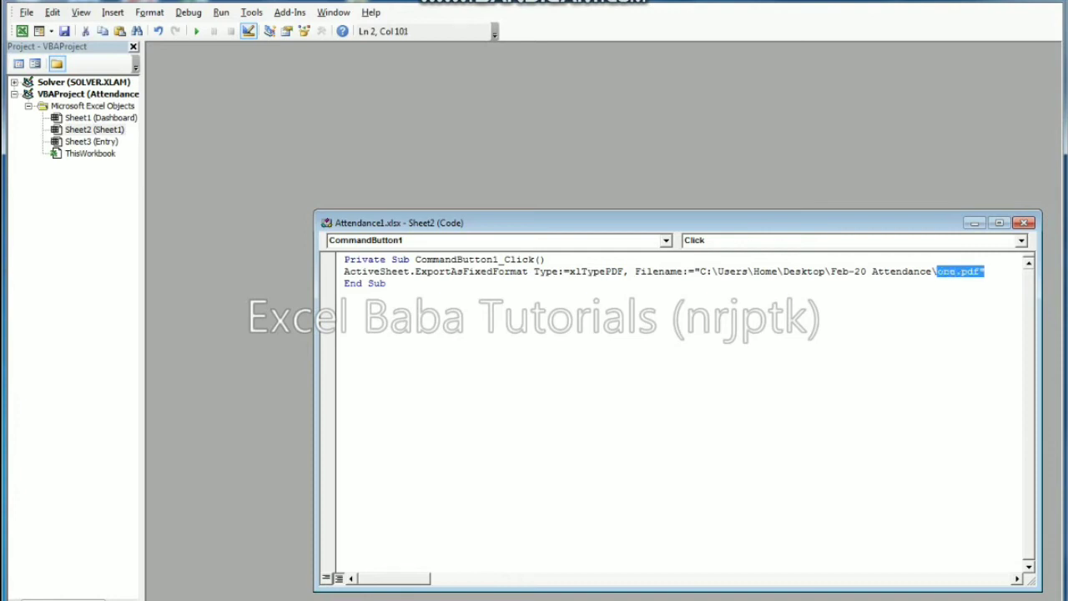
text(" &)
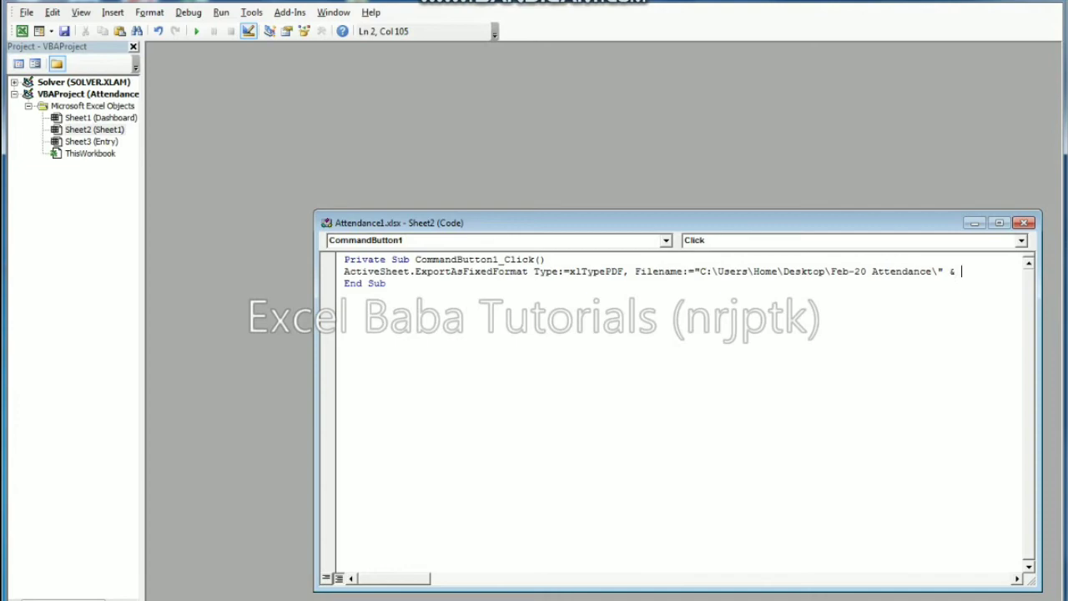
Complete the export filename by joining Cells(2, 2).Value, the employee code cell of Sheet1, and ".pdf" to the folder path
key(alt+Tab)
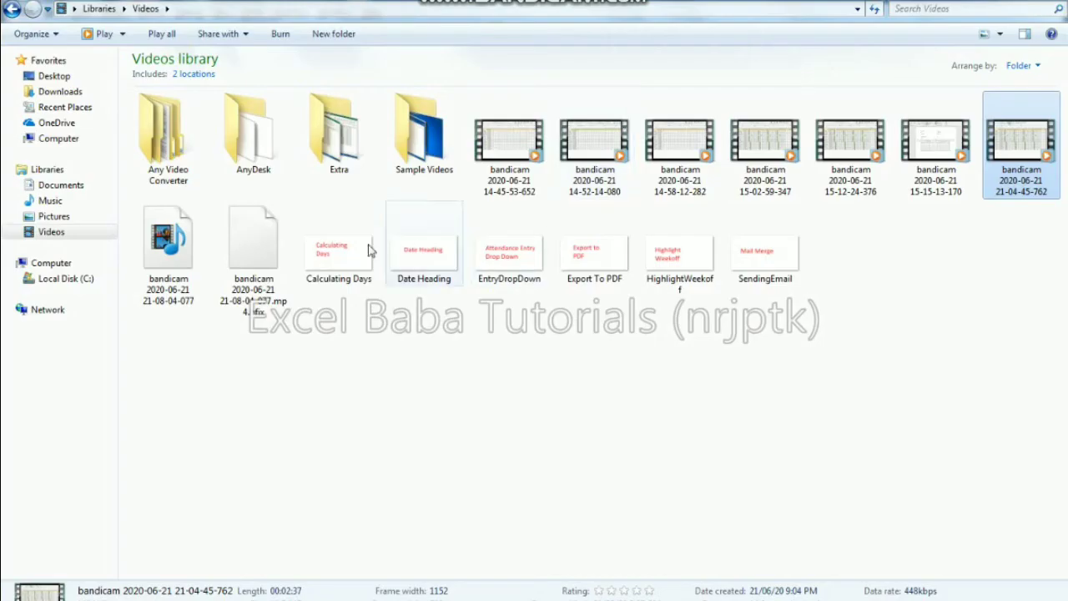
key(alt+Tab)
mouse_move(167, 594)
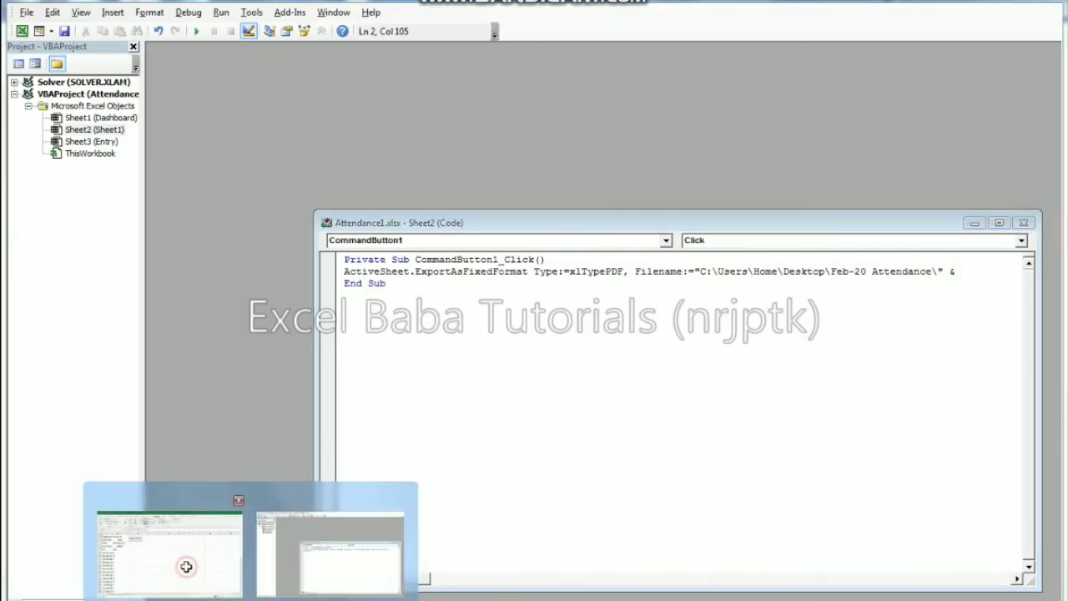
click(186, 567)
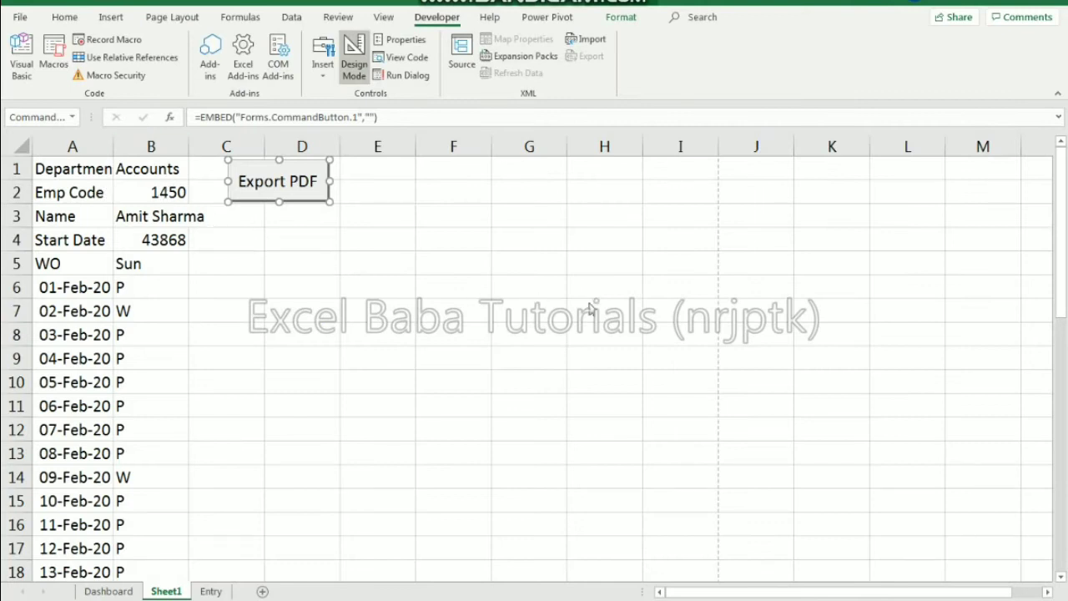
key(alt+Tab)
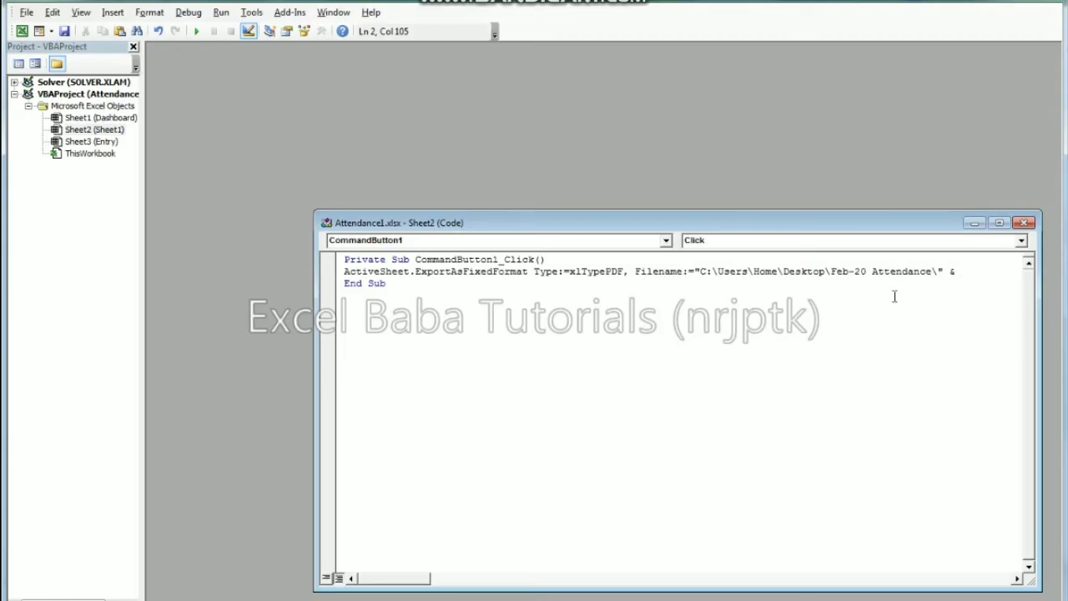
text(cells()
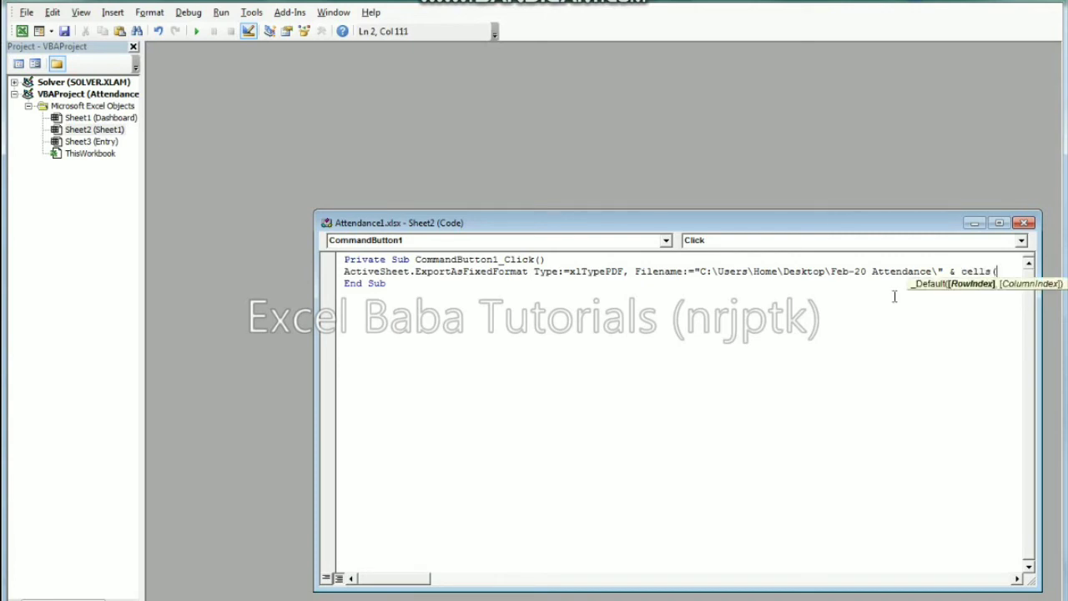
text(2,2)
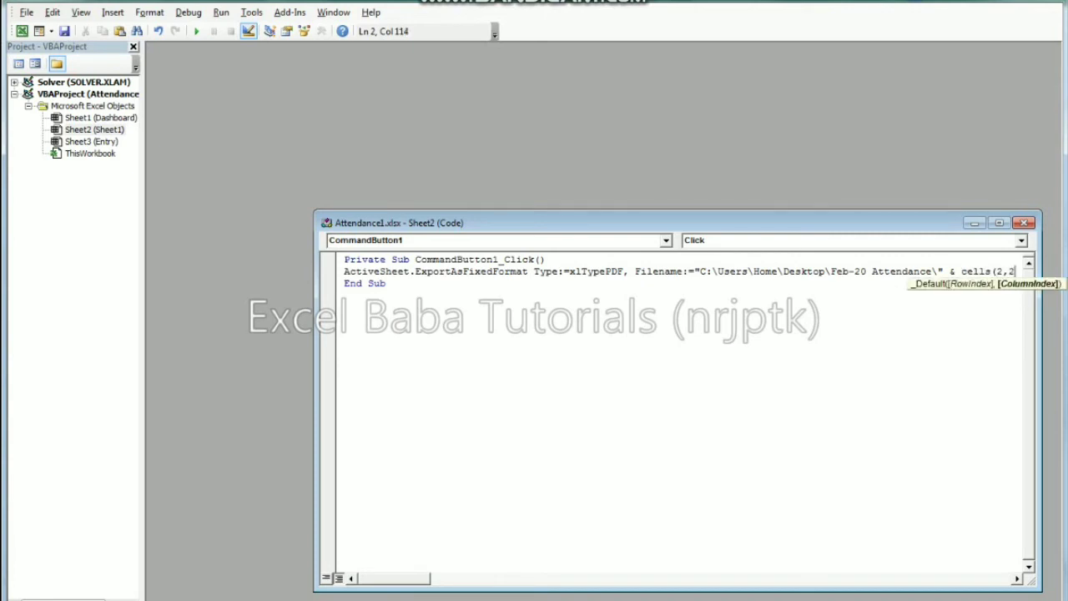
text().value)
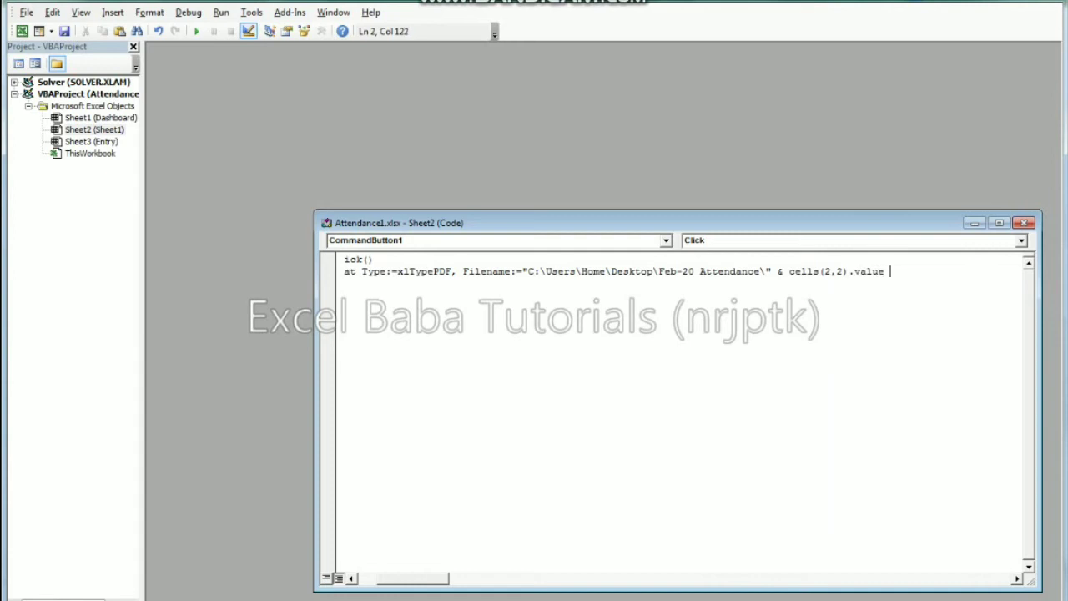
text( & ".pdf)
key(Down)
key(Up)
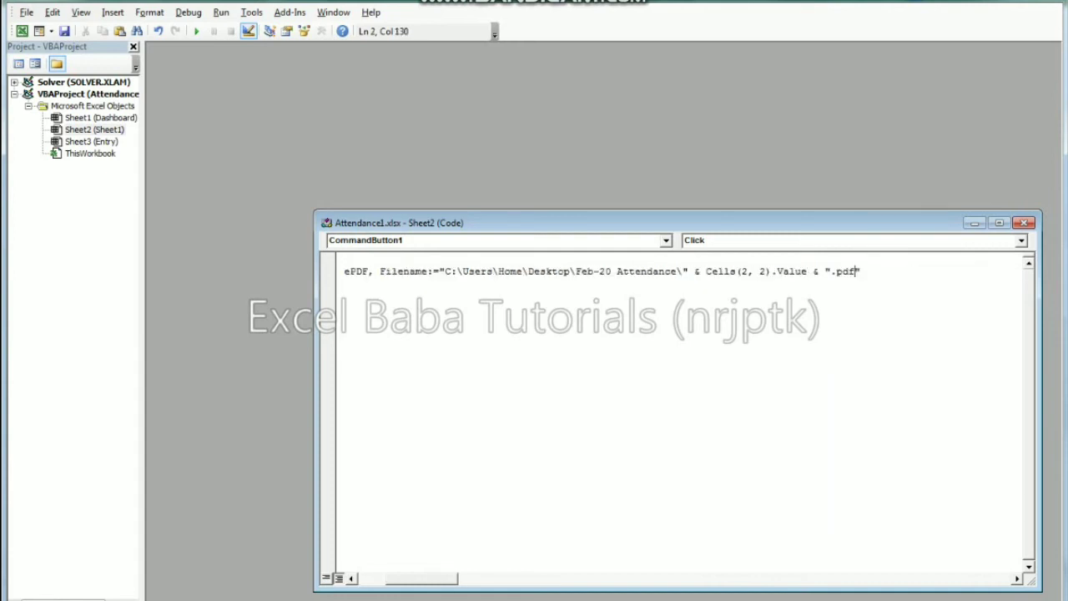
Read back through the filename expression of the export statement from the ".pdf" ending
key(Left)
key(Left)
key(Left)
key(Left)
key(Left)
key(Left)
key(Left)
key(Left)
key(Left)
key(Left)
key(Left)
key(Left)
key(Left)
key(Left)
key(Left)
key(Left)
Return to Sheet1, leave Design Mode and run the Export PDF button
key(alt+F11)
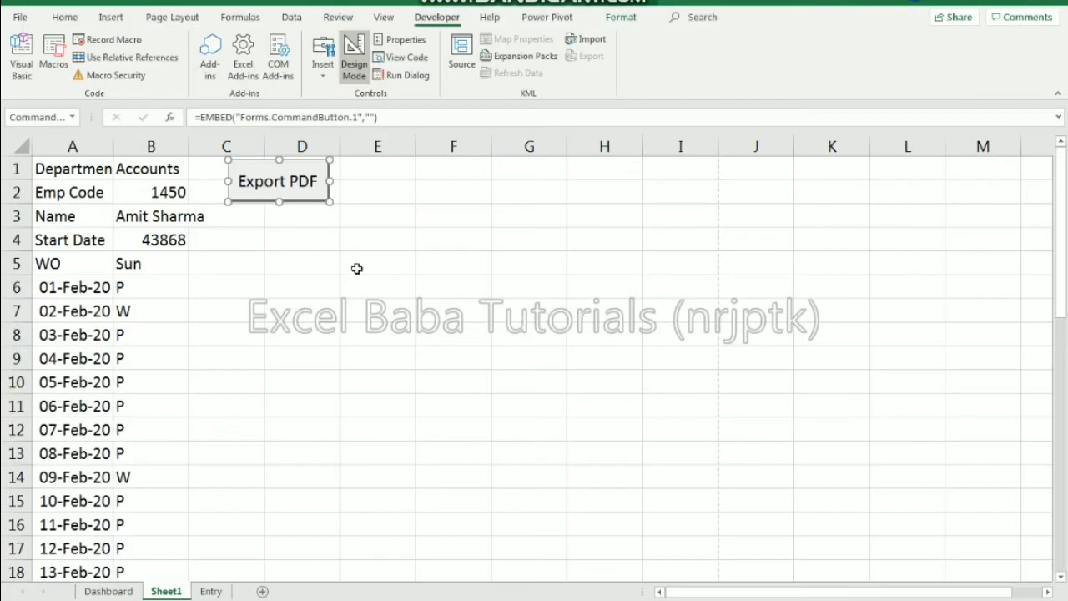
click(319, 269)
click(303, 266)
click(369, 75)
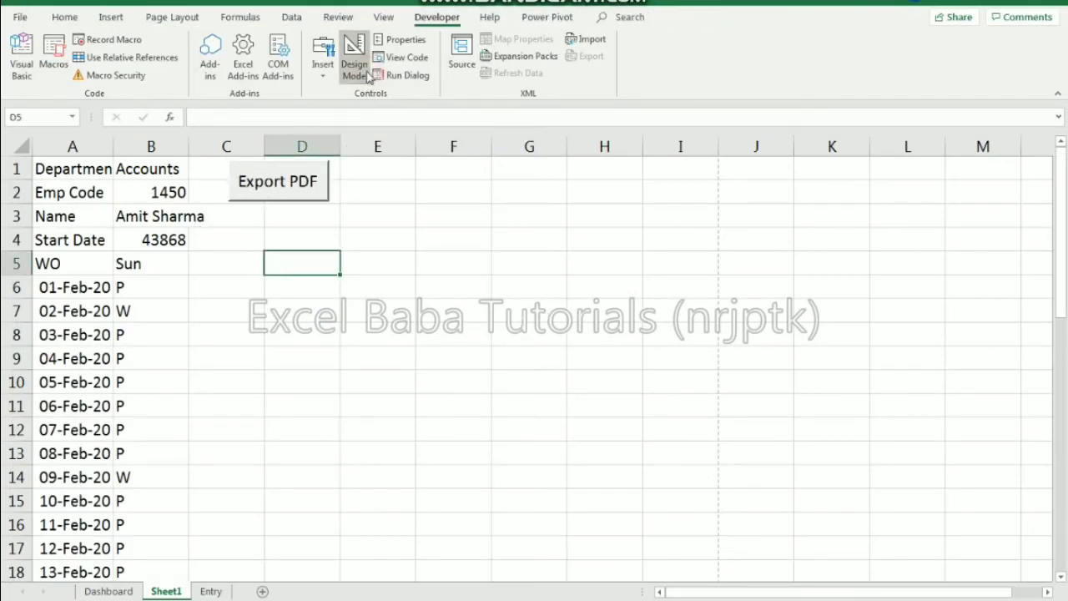
click(273, 190)
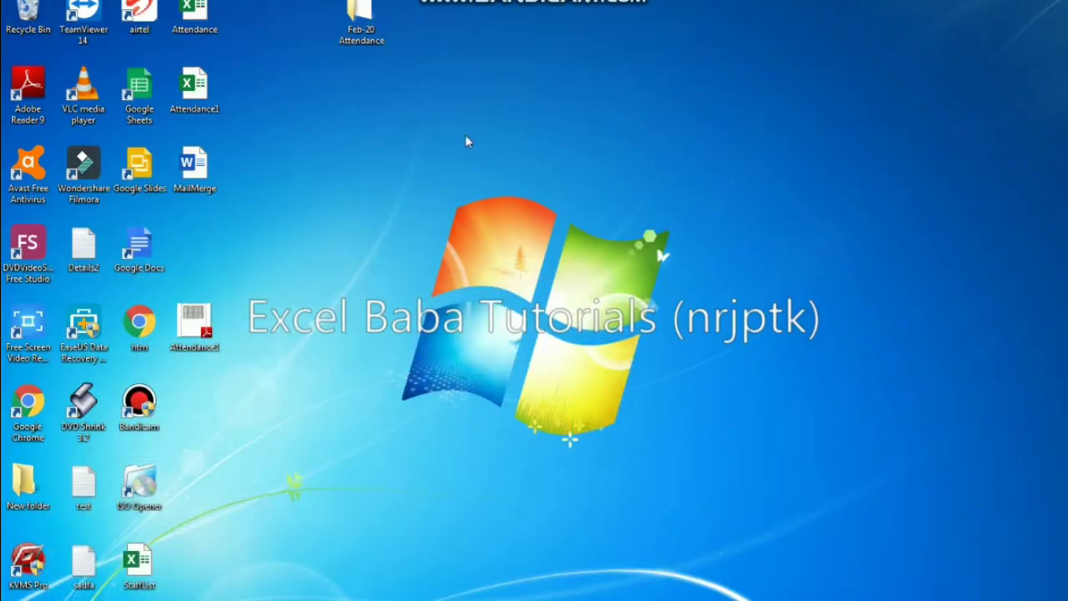
Open the exported PDF in the desktop folder Feb-20 Attendance and check its attendance rows
double_click(361, 17)
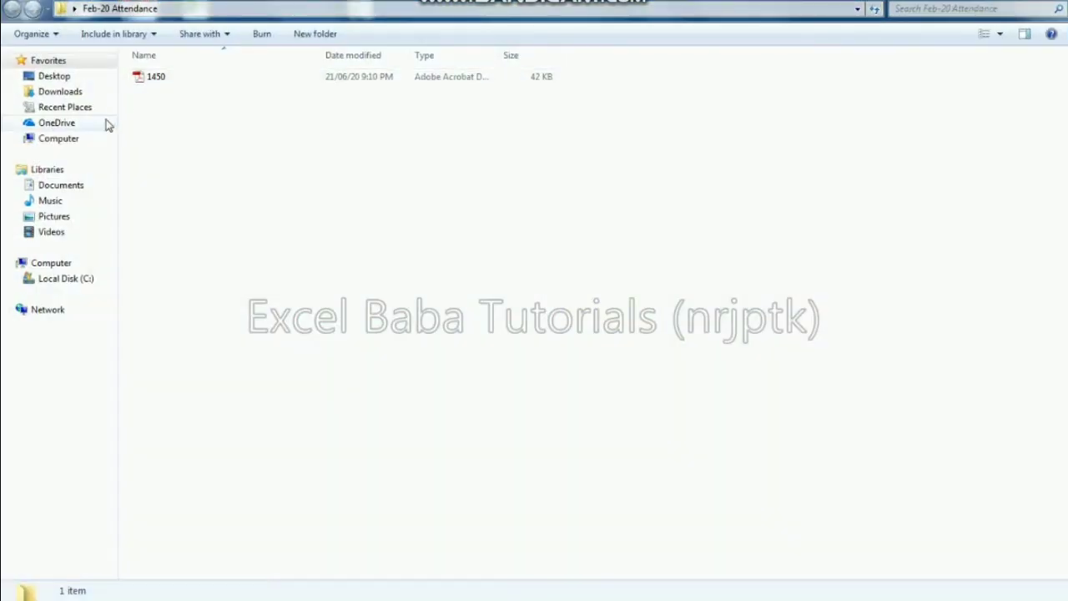
double_click(163, 76)
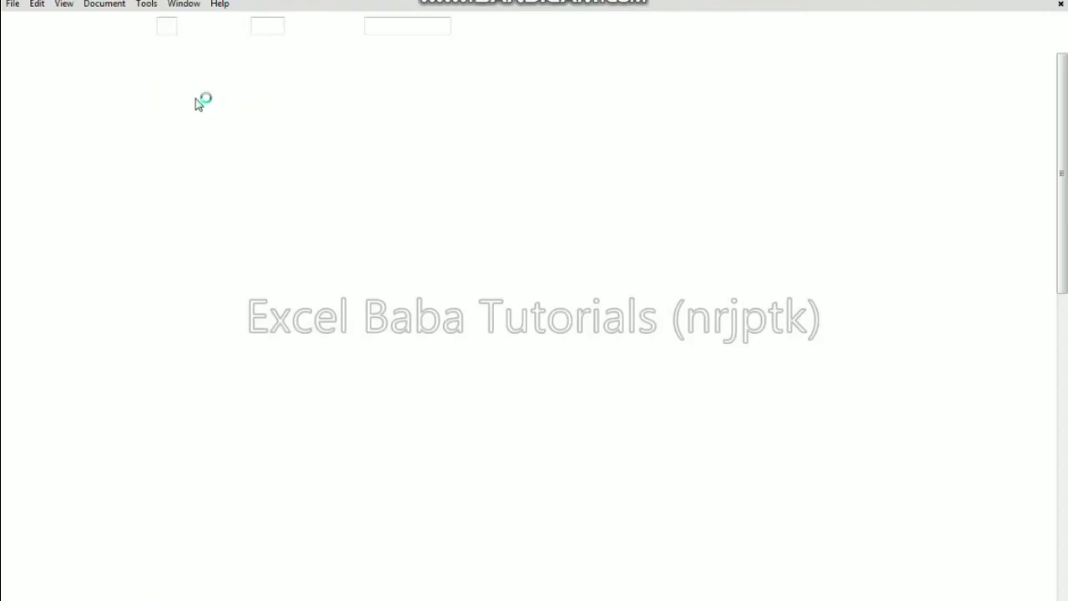
scroll(226, 280, down, 3)
scroll(226, 280, down, 5)
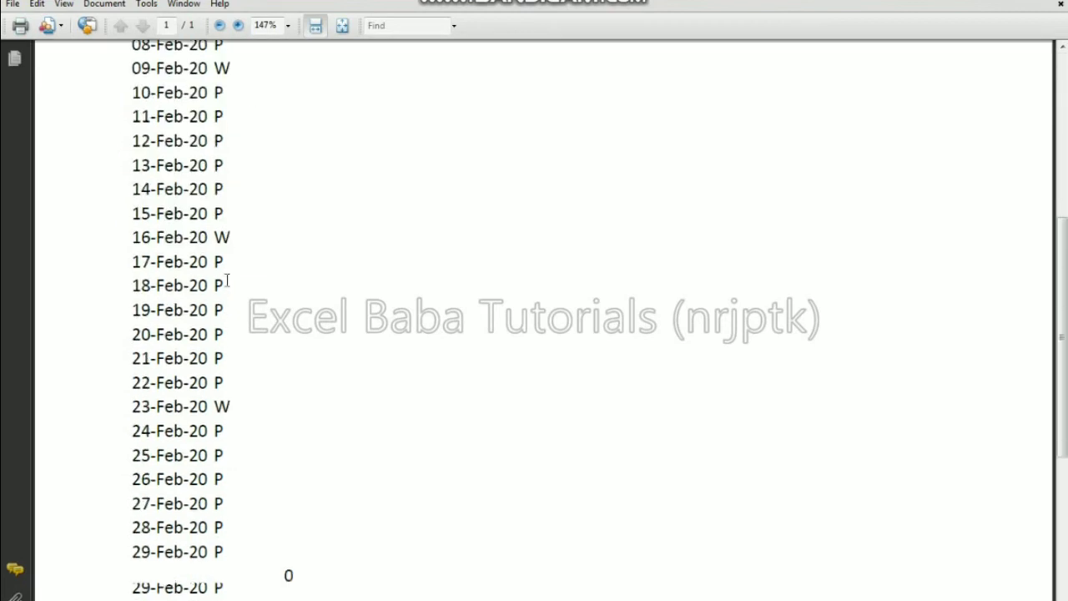
scroll(301, 334, up, 5)
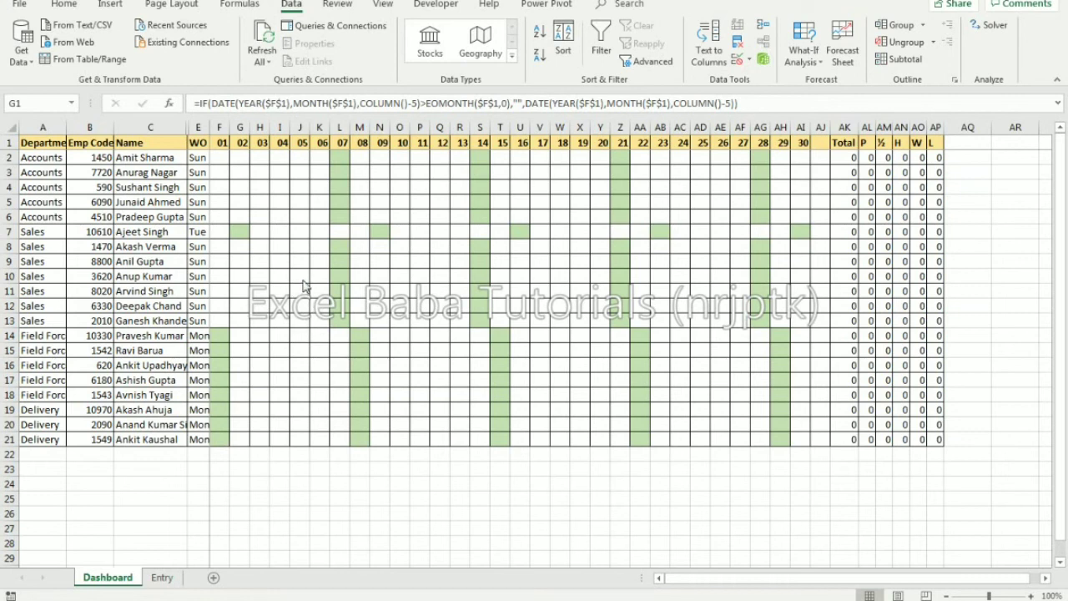
Copy the date expression from G1 on the Dashboard sheet and clear that formula down to its equals sign
click(240, 142)
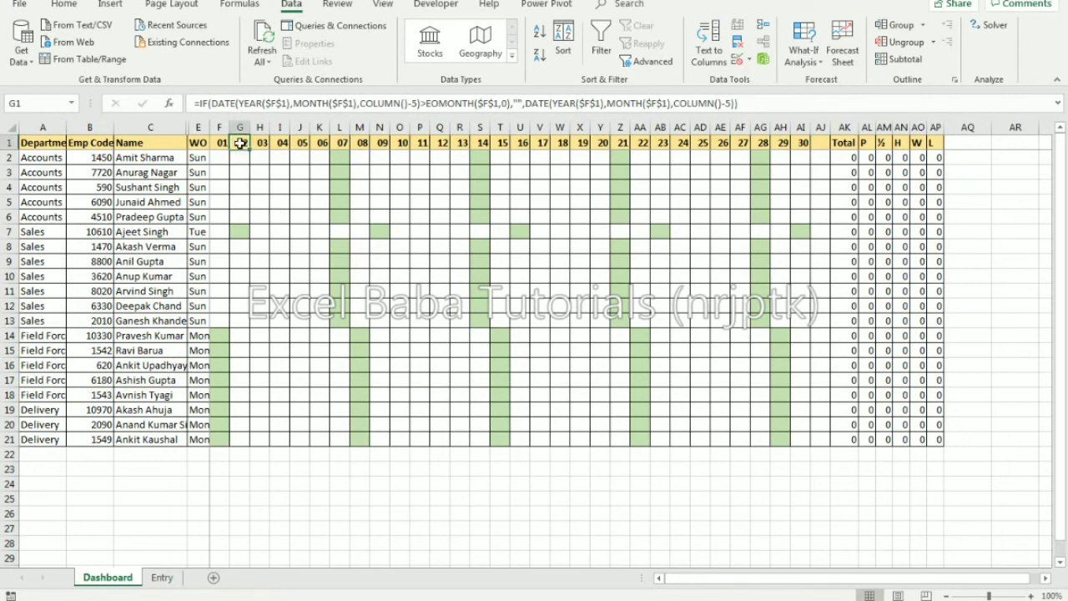
click(197, 104)
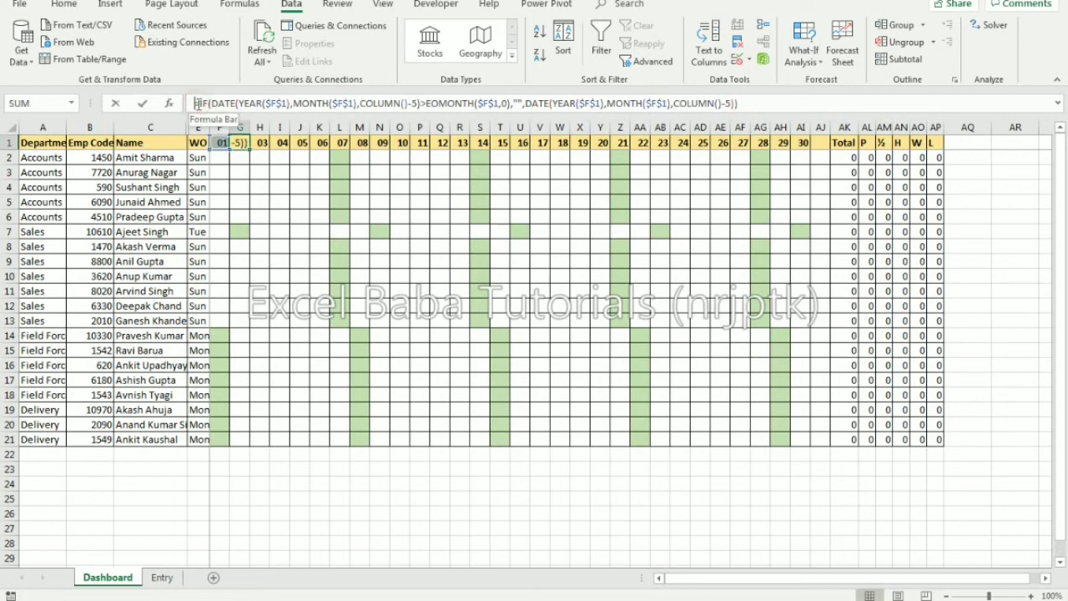
drag(201, 104, 776, 106)
key(ctrl+c)
key(BackSpace)
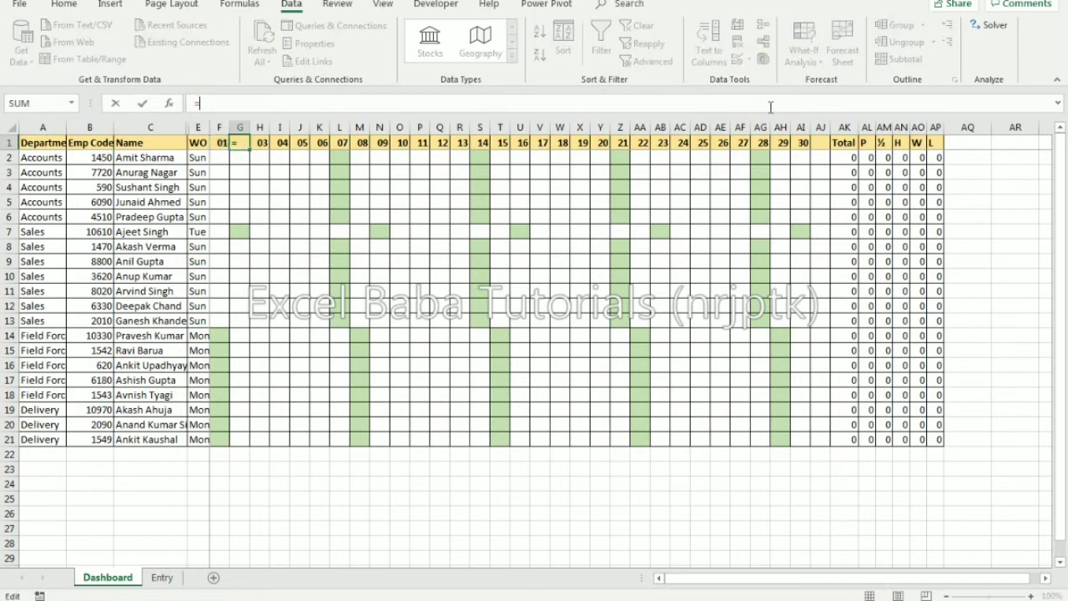
Rebuild G1 as an IF that returns "" when the copied date expression is greater than TODAY(), otherwise the copied expression
text(if)
key(Tab)
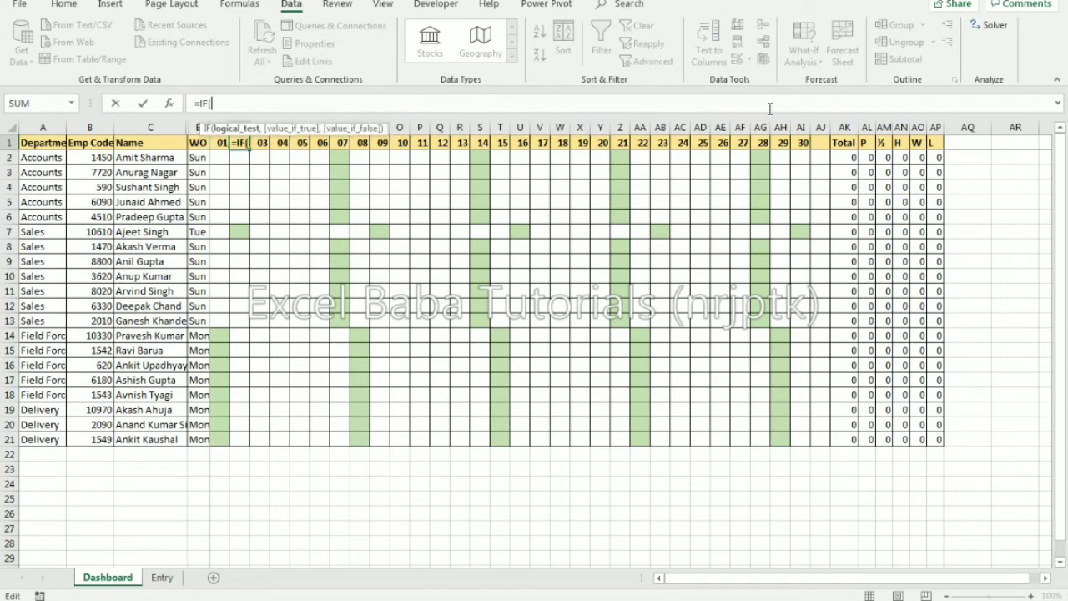
key(ctrl+v)
text(>)
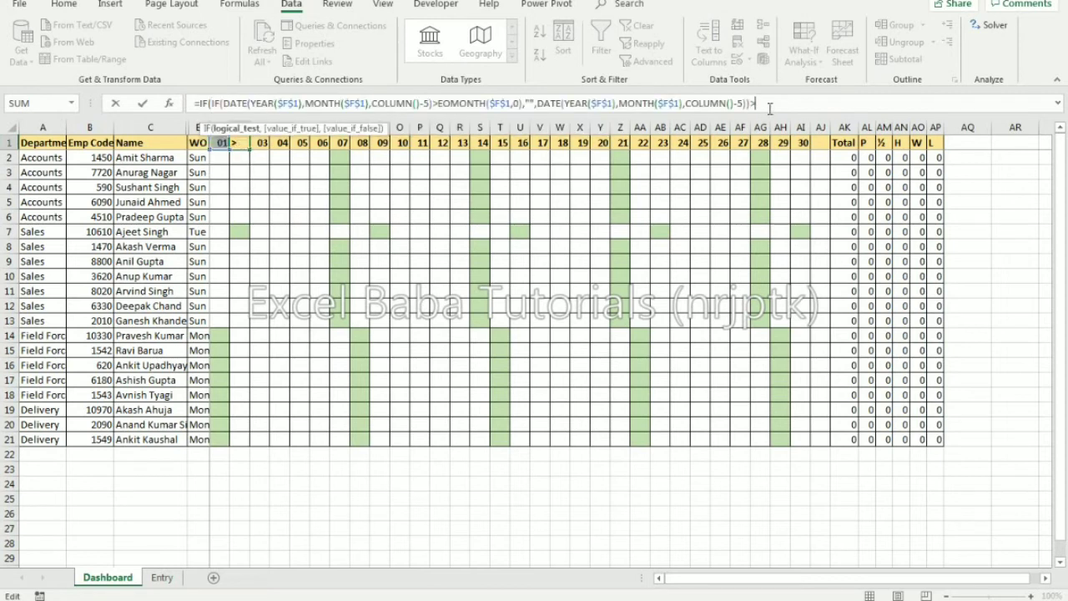
text(tod)
key(Tab)
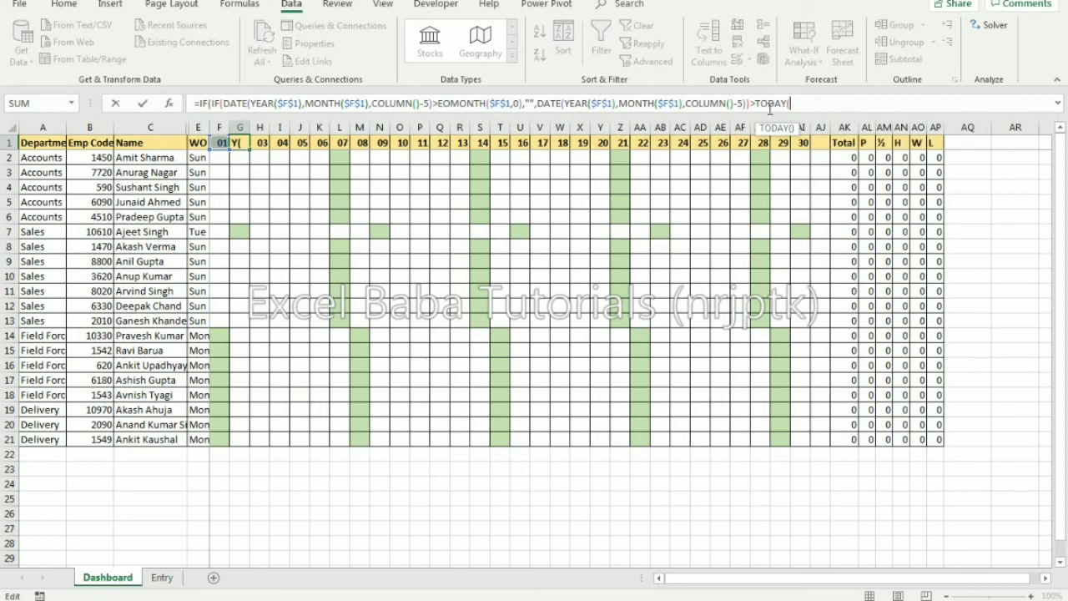
text(),"",)
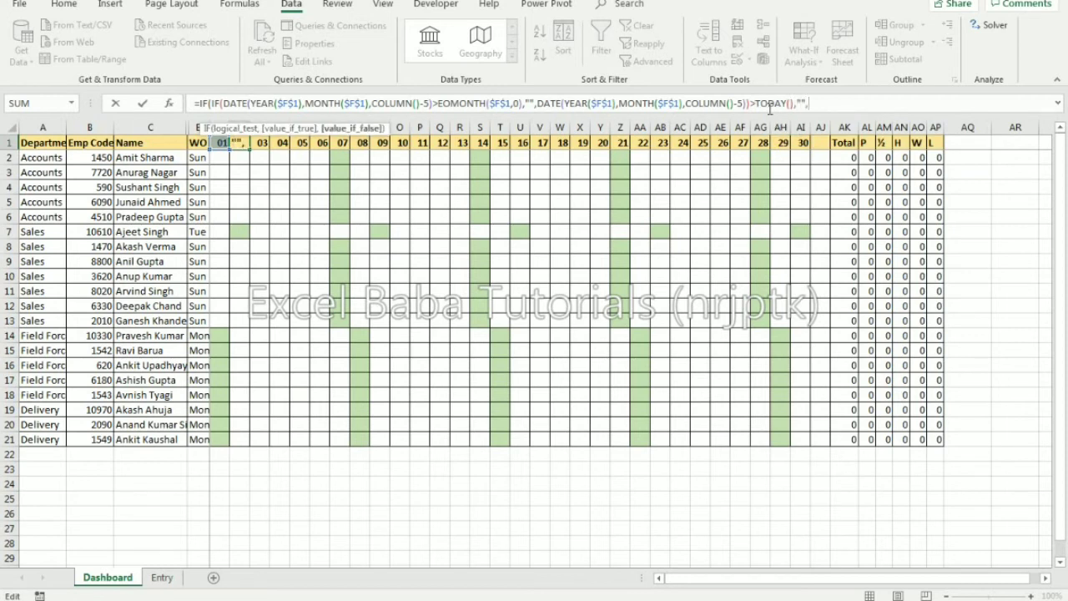
key(ctrl+v)
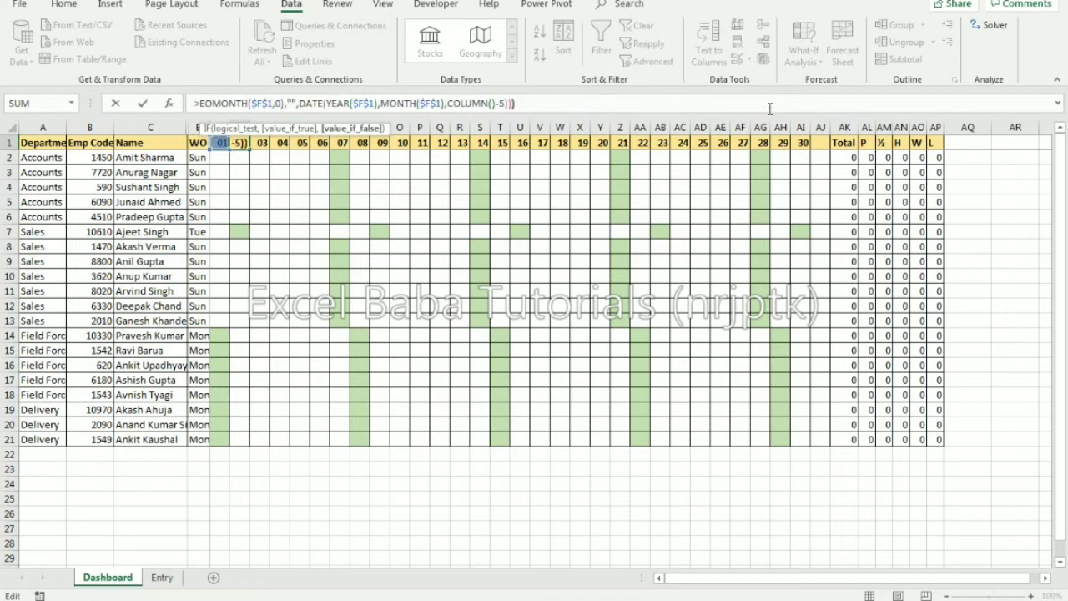
key(Return)
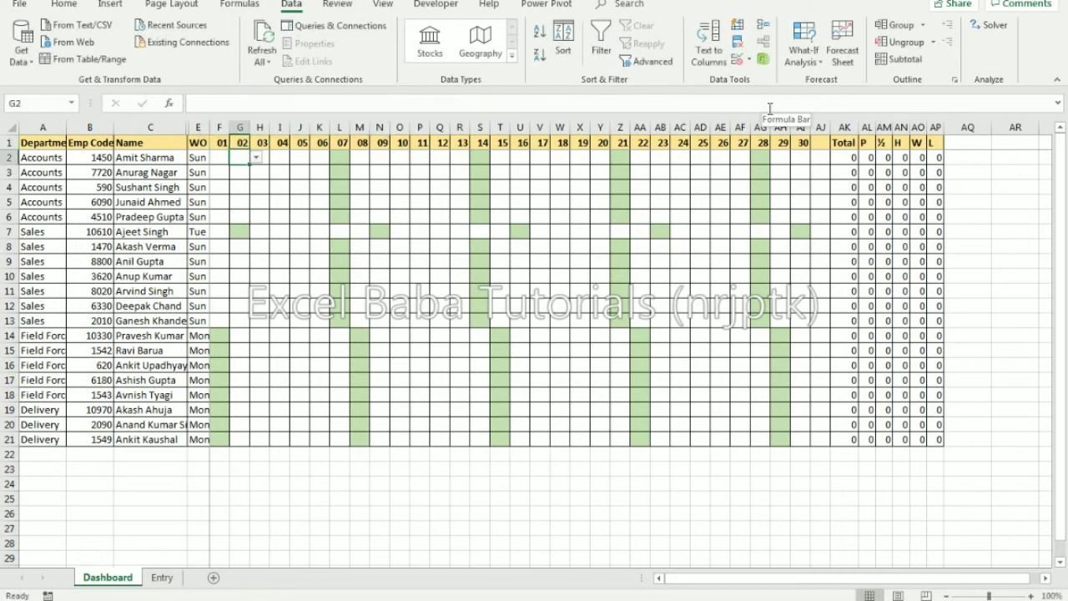
Copy the G1 formula across the remaining date headings H1:AJ1 and check the heading in Z1
key(Up)
key(ctrl+c)
key(Right)
key(ctrl+shift+Right)
key(shift+Left)
key(shift+Left)
key(shift+Left)
key(shift+Left)
key(shift+Left)
key(Return)
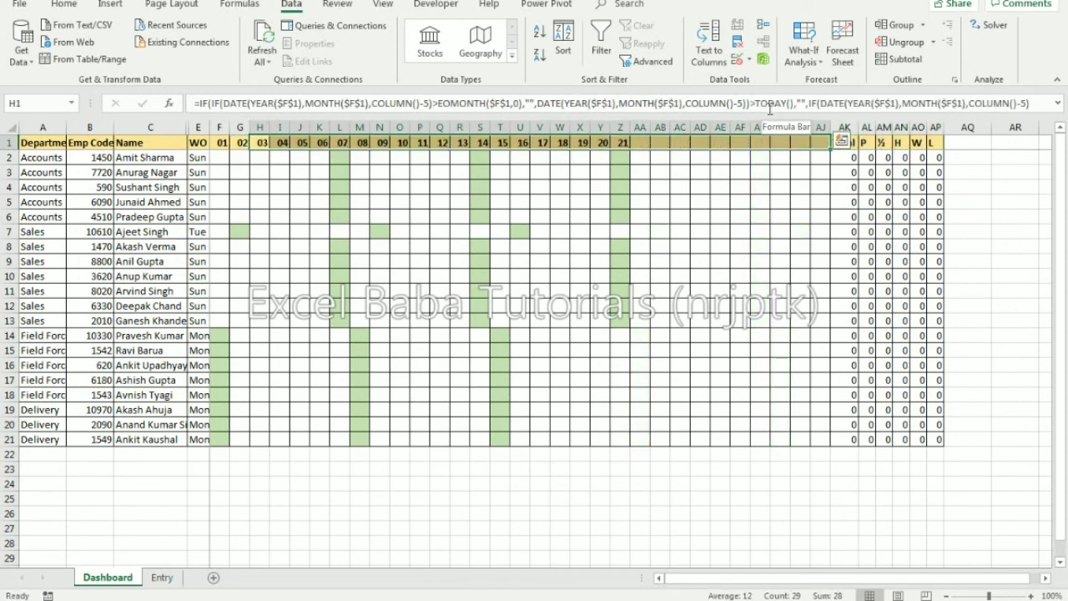
key(Left)
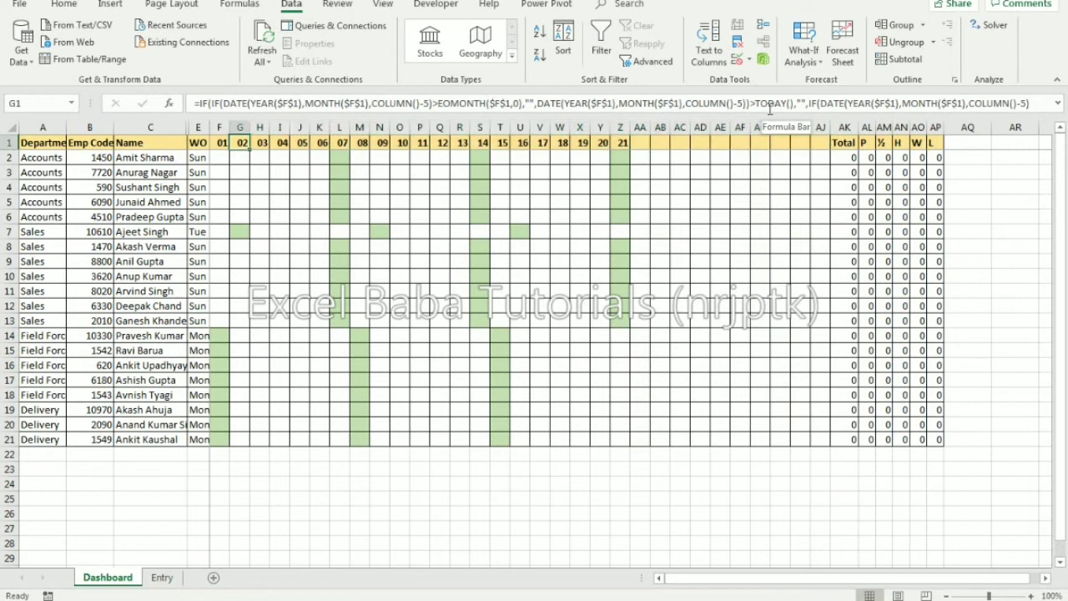
click(619, 142)
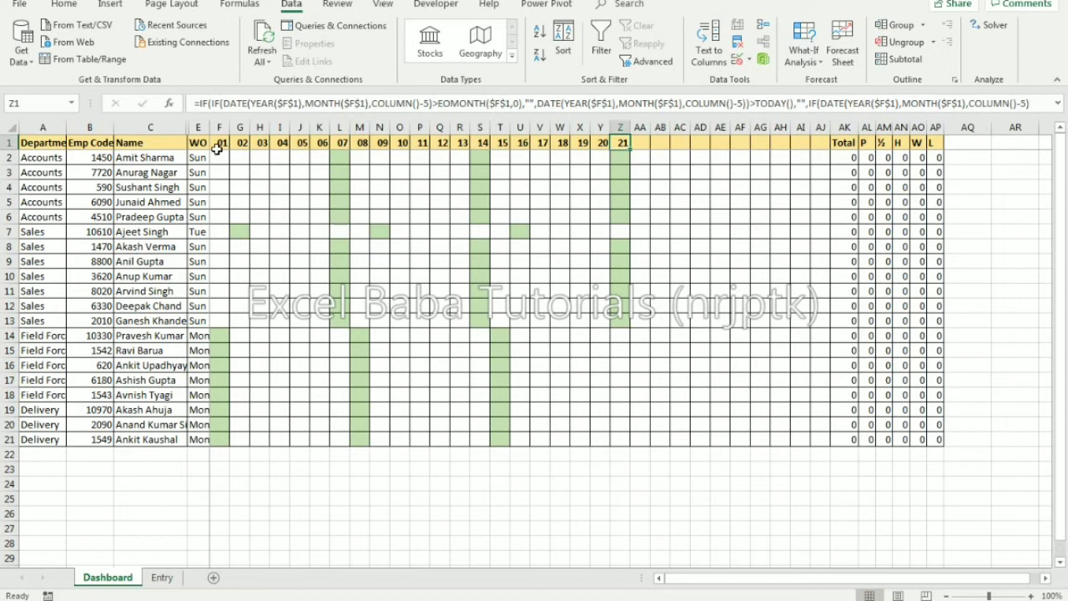
Examine the composite formula in A2 on the Entry sheet and compare its columns with the Dashboard date headings
click(219, 157)
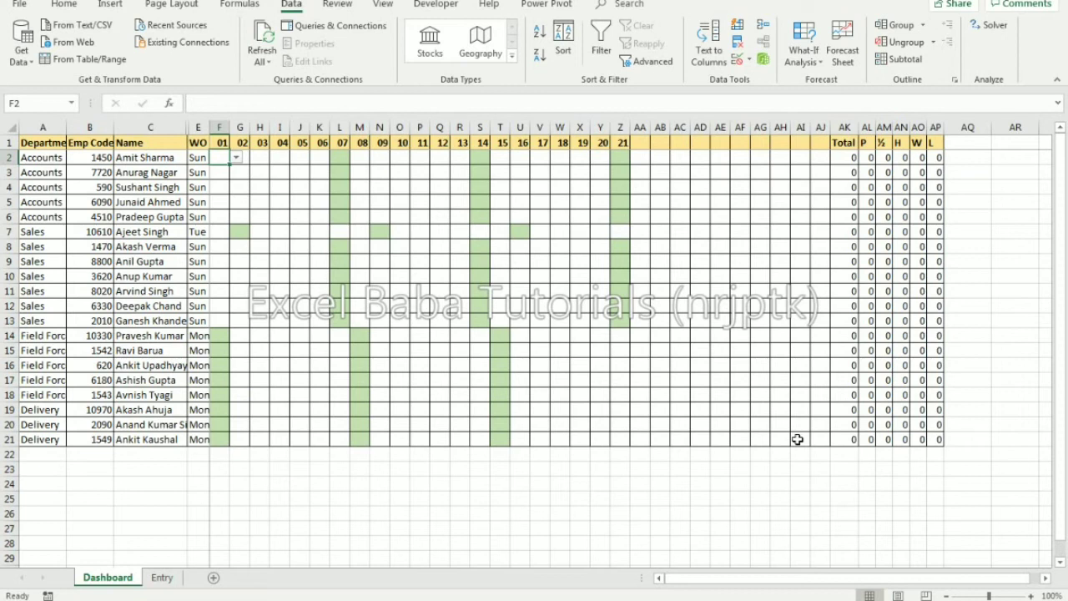
click(160, 577)
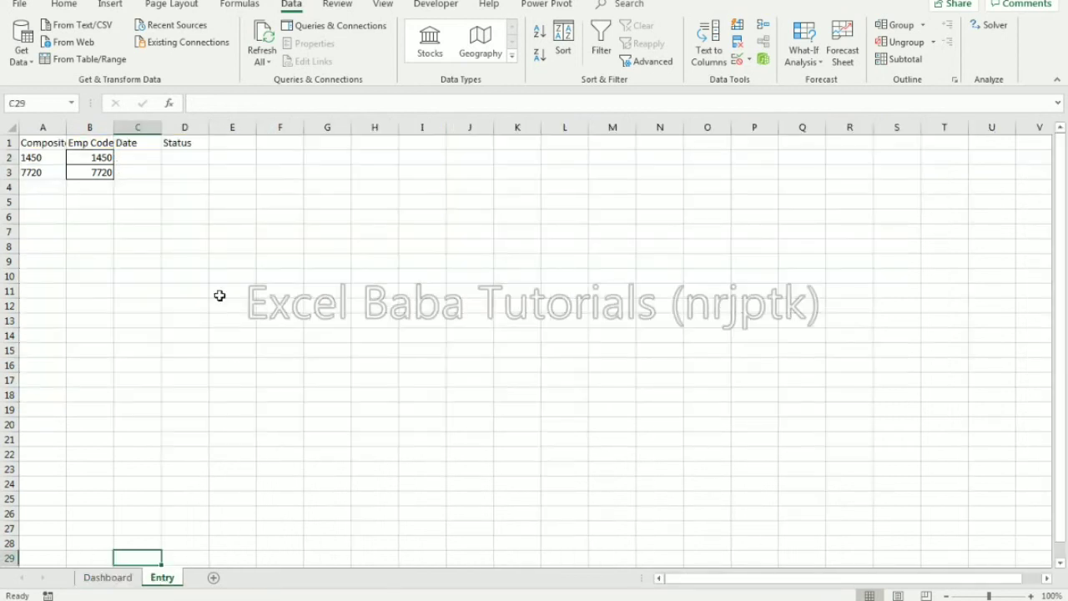
drag(42, 156, 91, 158)
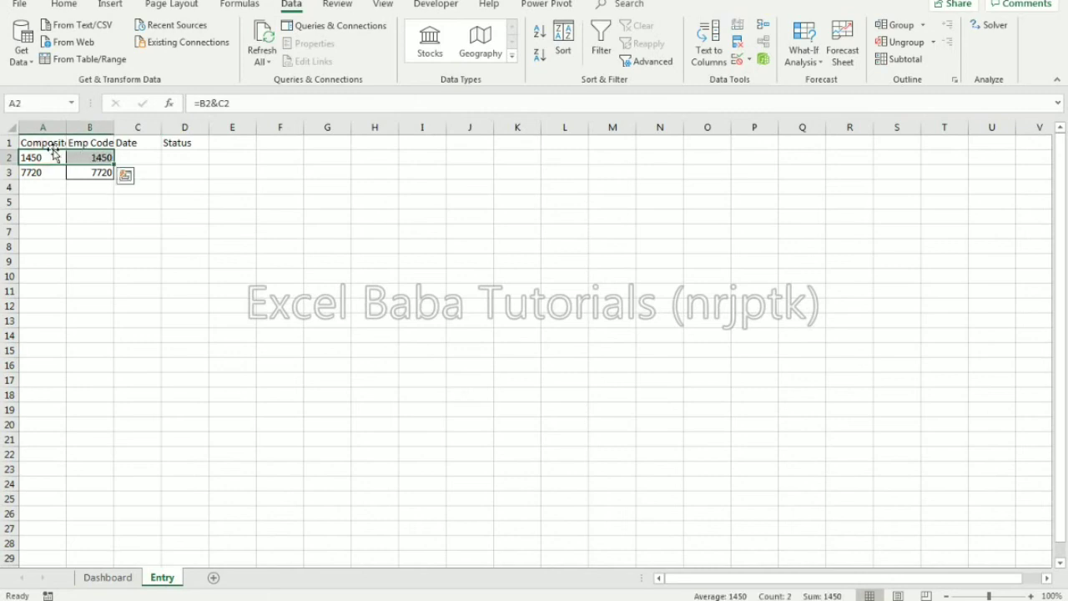
click(43, 142)
click(44, 159)
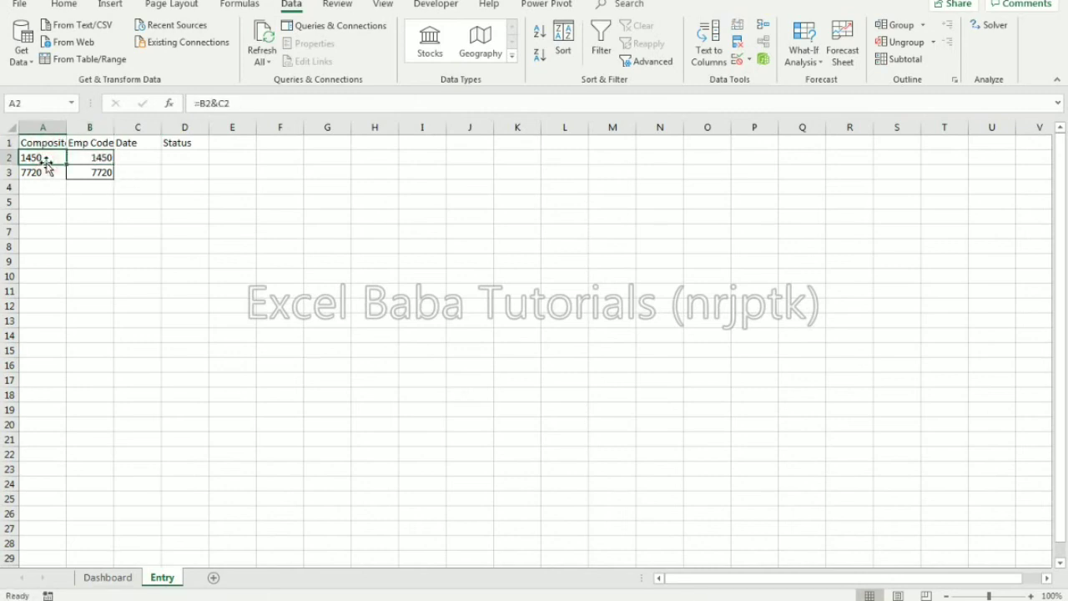
click(138, 158)
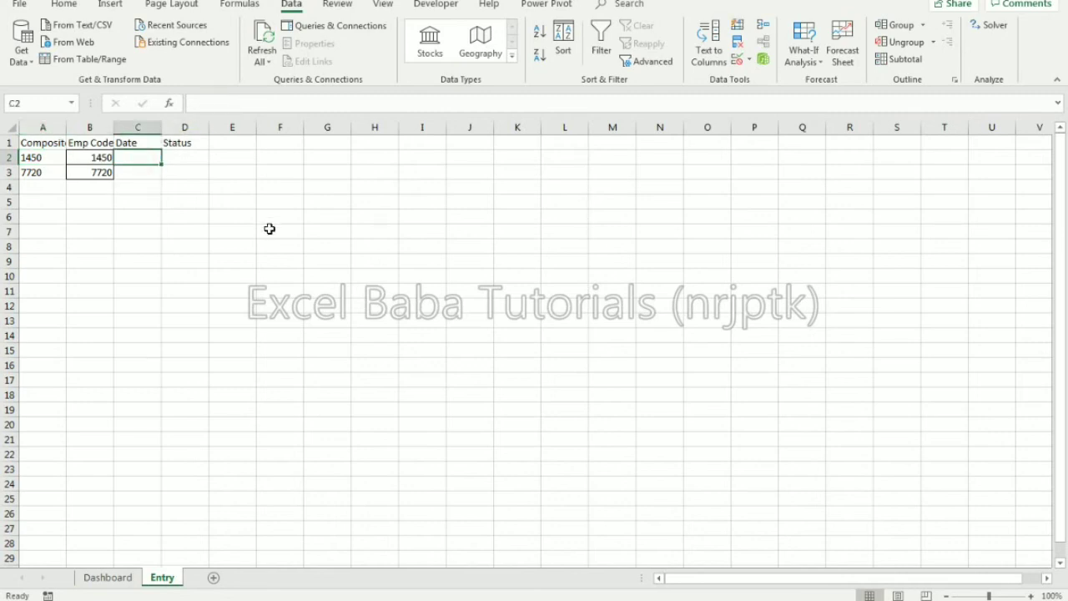
click(112, 577)
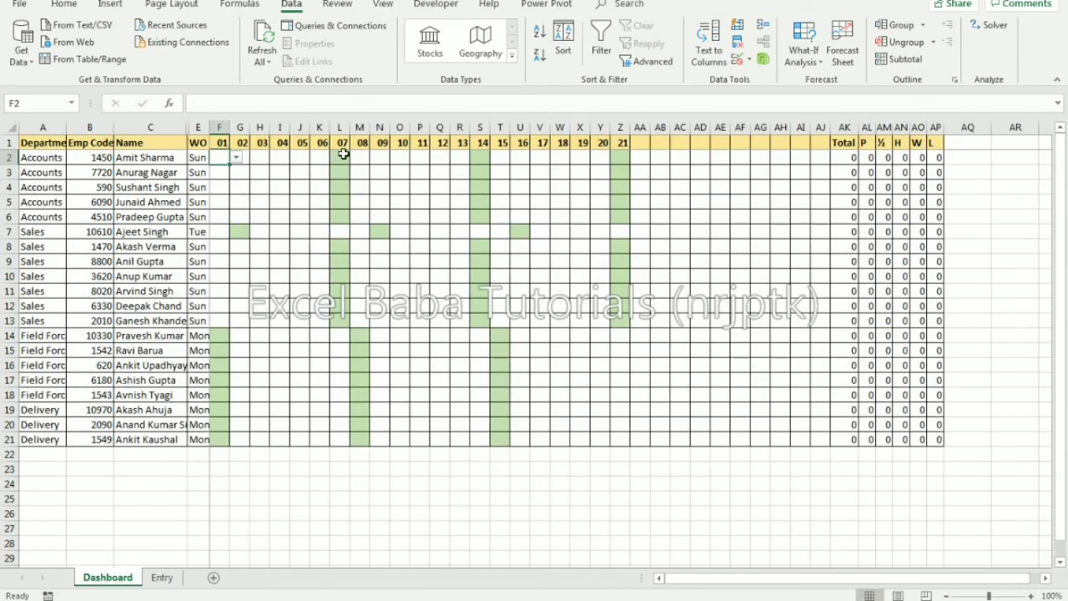
click(161, 577)
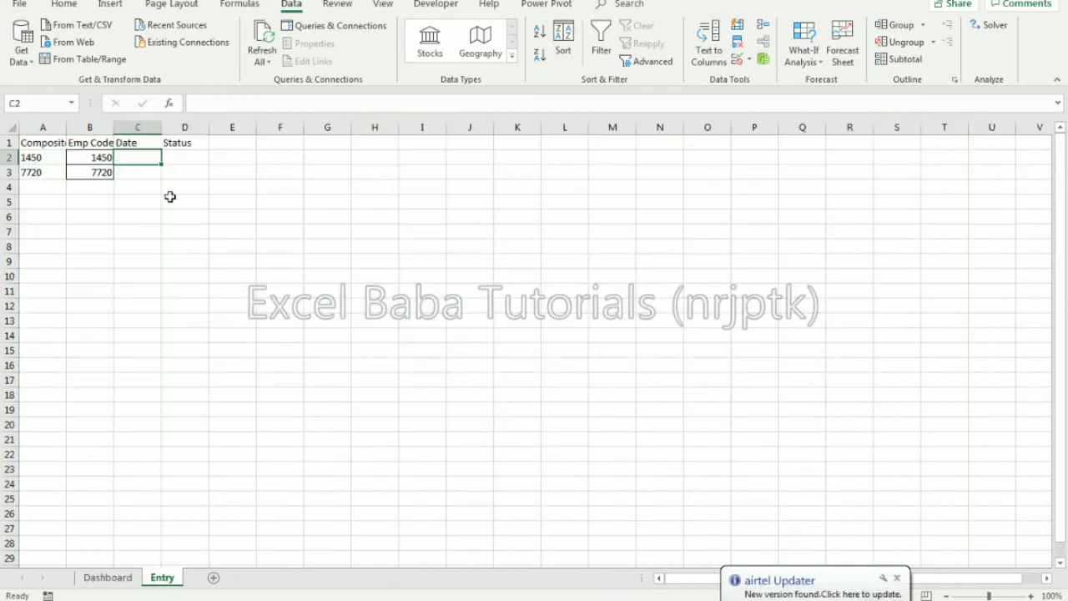
Enter 7 jun 20 as the date in C2 and a capital W as the status in D2
text(7 jun 20)
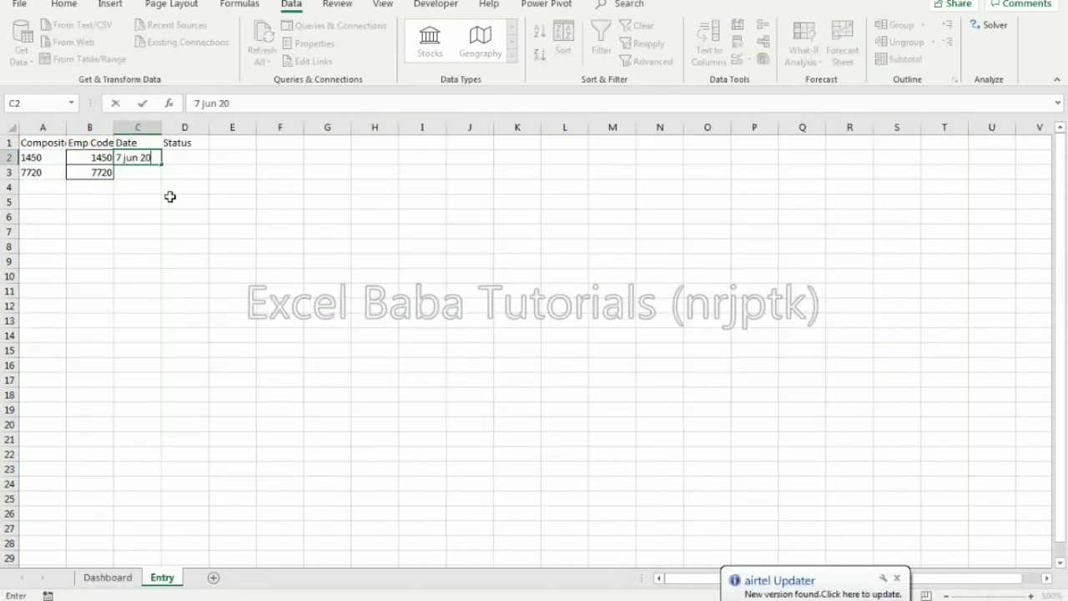
key(Tab)
text(w)
key(Return)
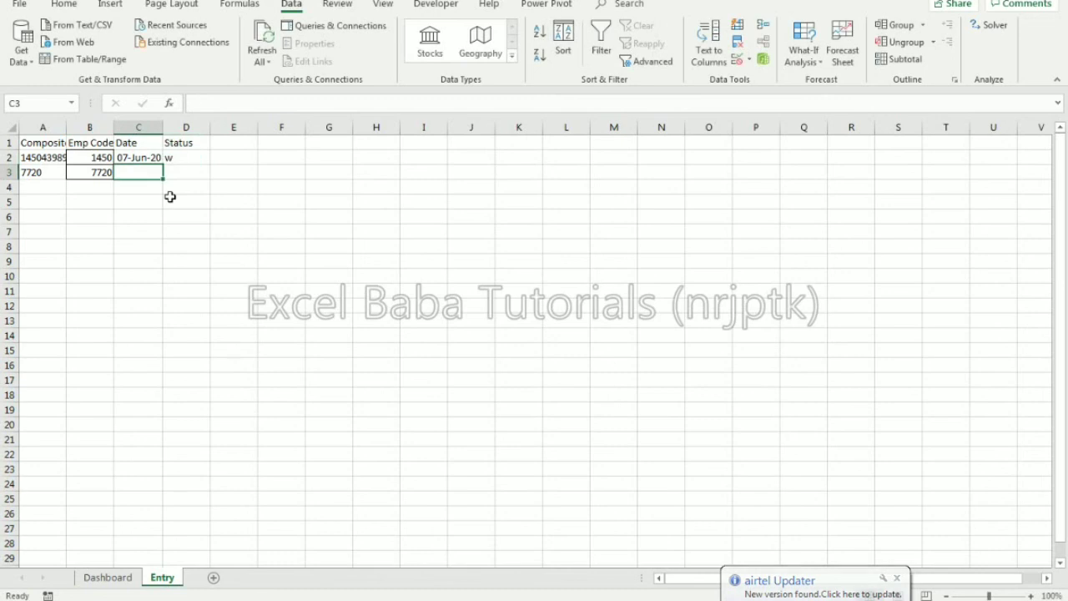
key(Up)
key(Right)
text(W)
key(Return)
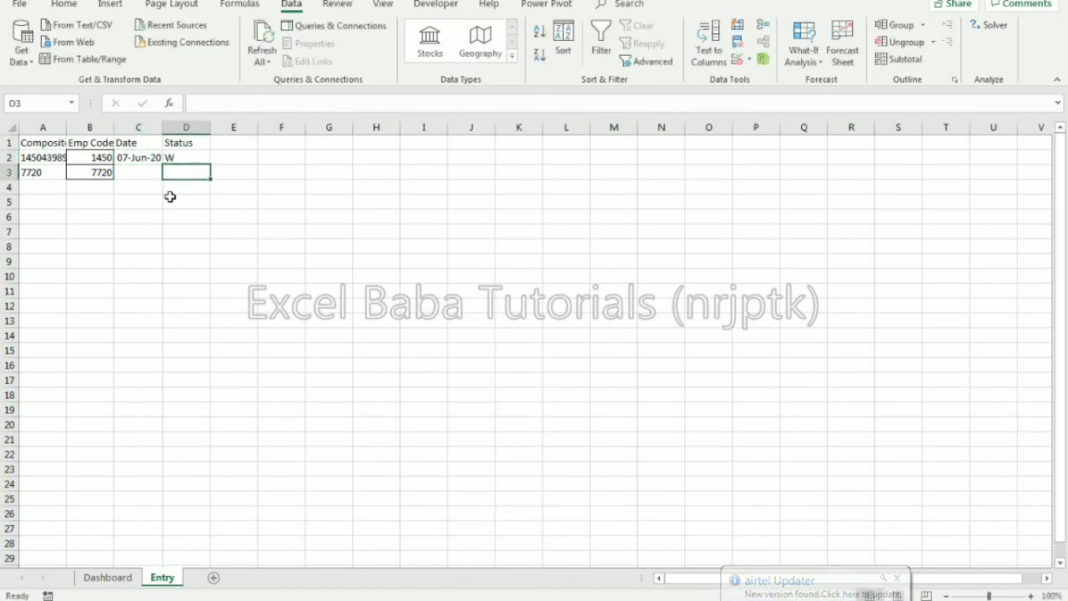
Check the composite key in A2, then fill the 07-Jun-20 date and status W from row 2 into C3 and D3
key(Up)
key(Left)
key(Left)
key(Left)
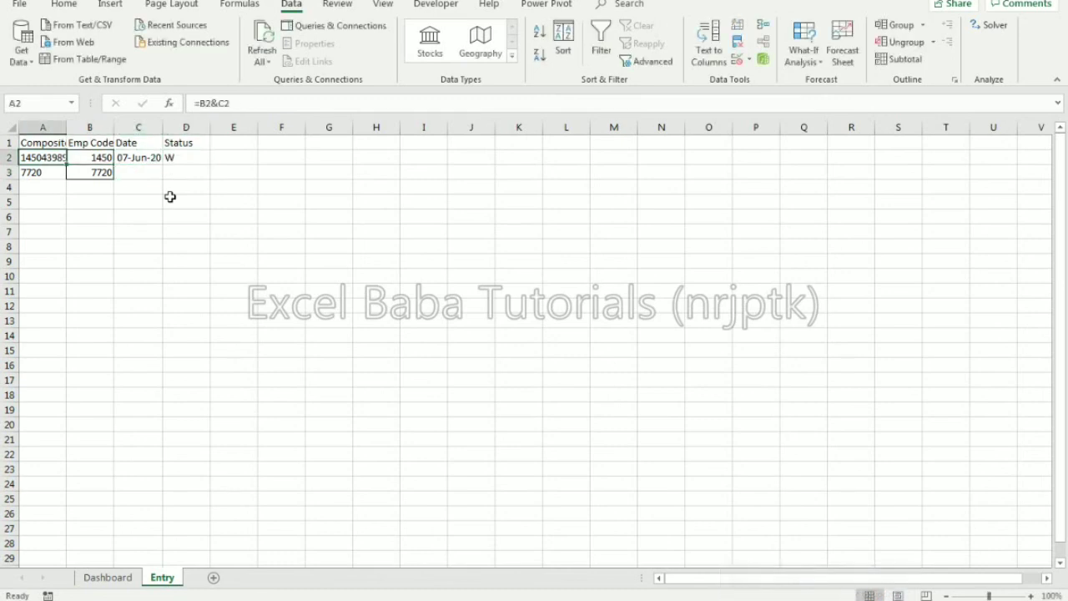
key(Down)
key(Right)
key(Right)
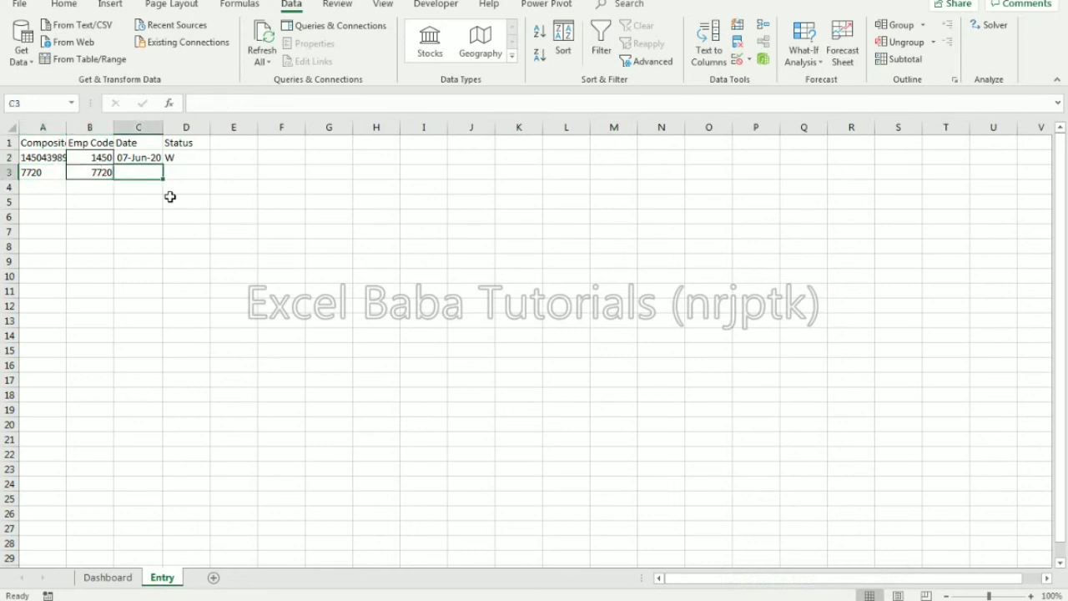
key(ctrl+d)
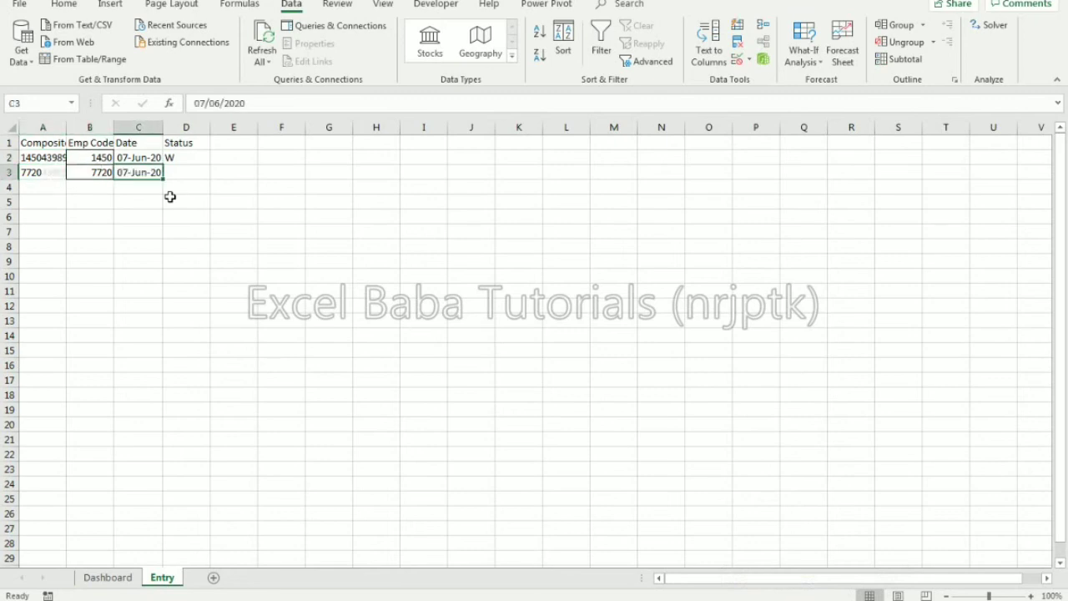
key(Right)
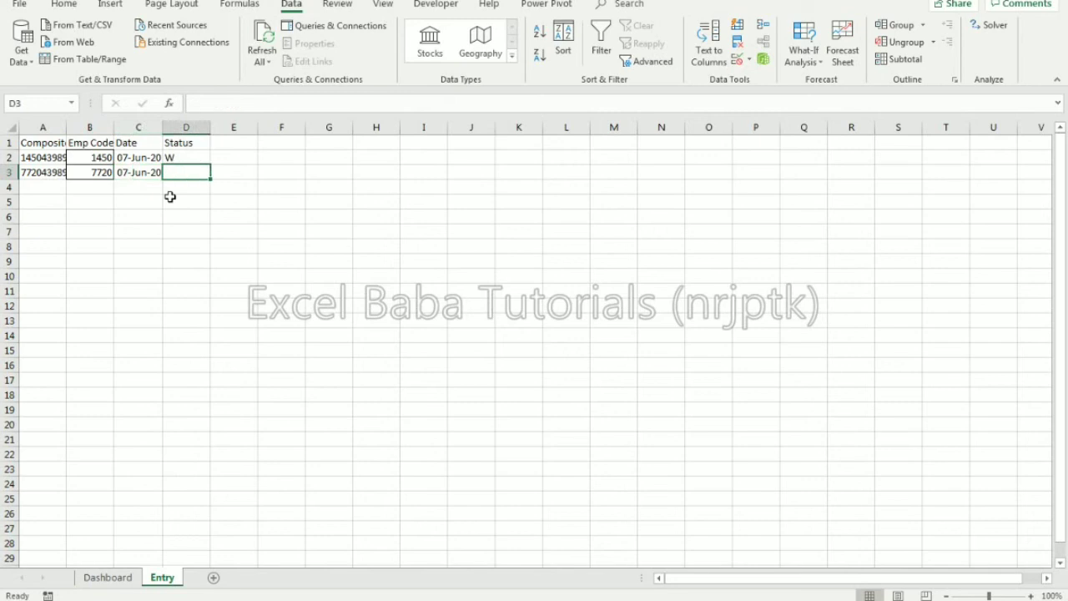
key(Left)
key(Left)
key(Left)
key(Down)
Copy the employee code from Dashboard B7 into B4 on the Entry sheet and fill the composite formula down into A4
click(100, 578)
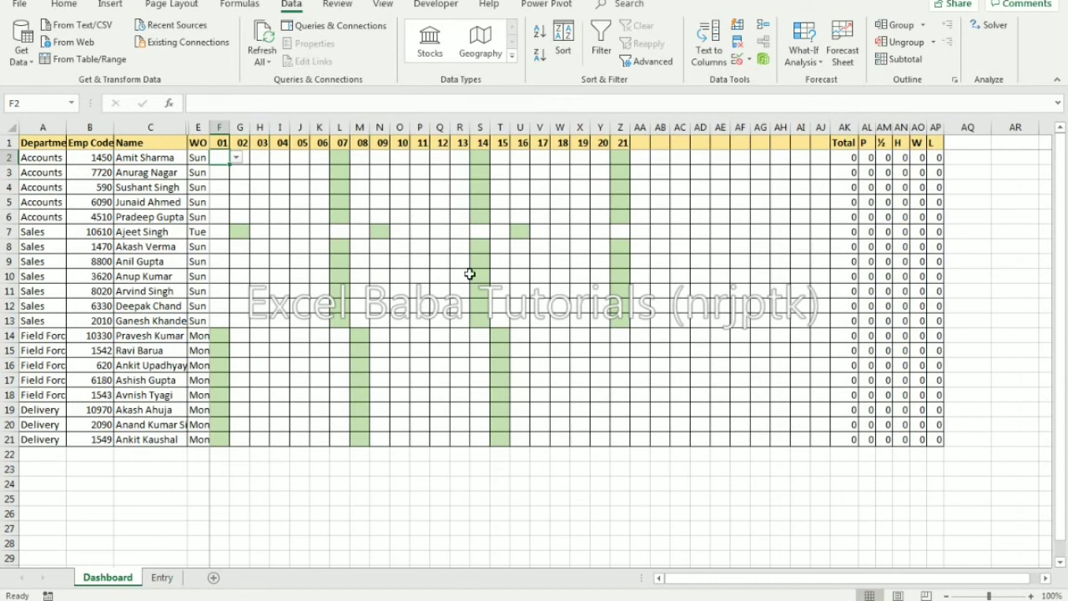
click(96, 217)
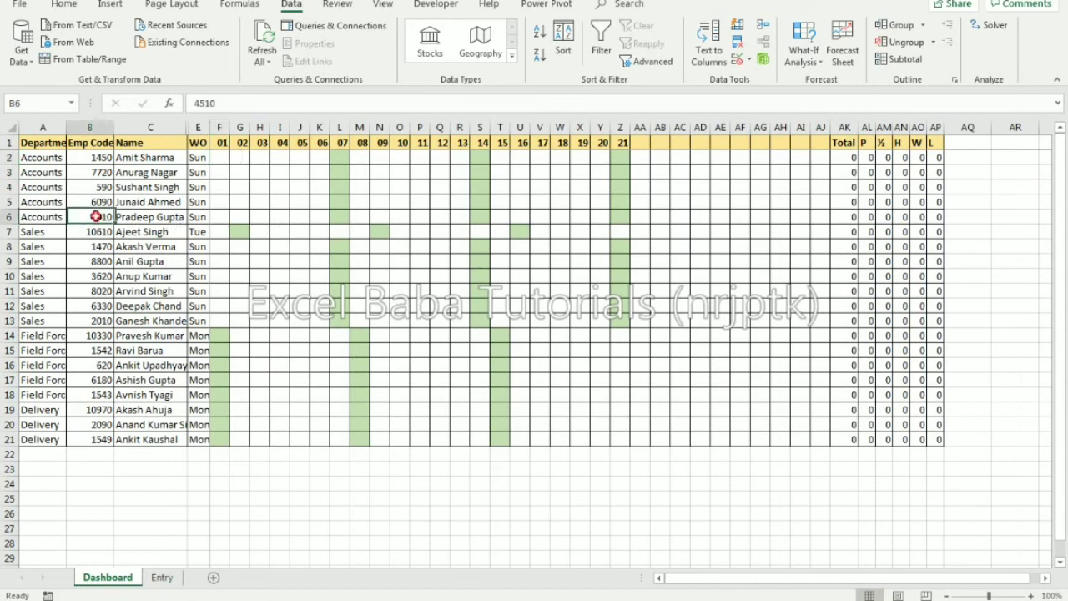
click(98, 233)
key(ctrl+c)
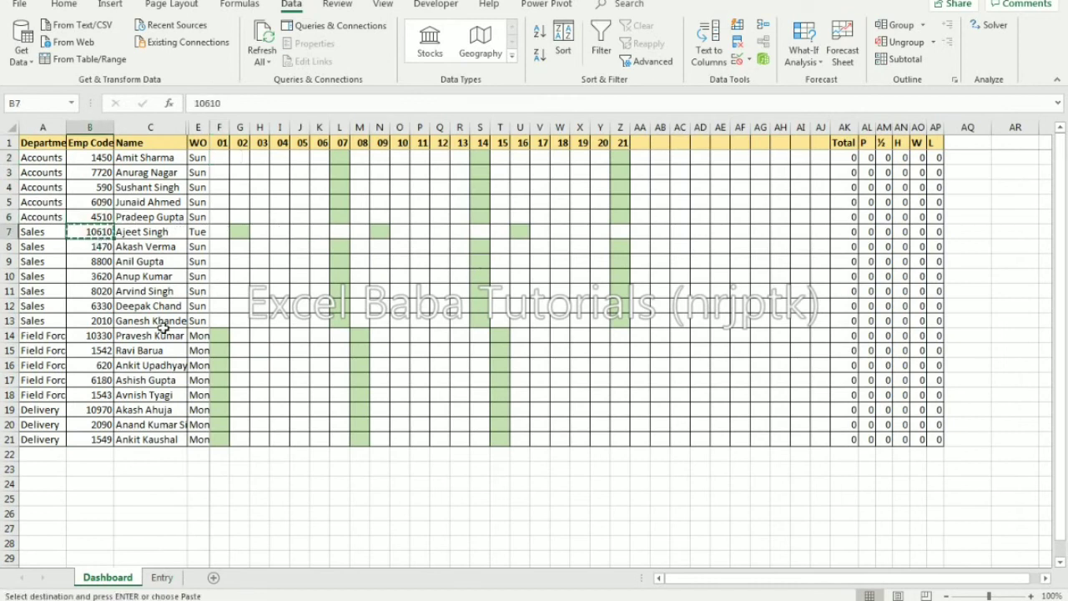
click(160, 577)
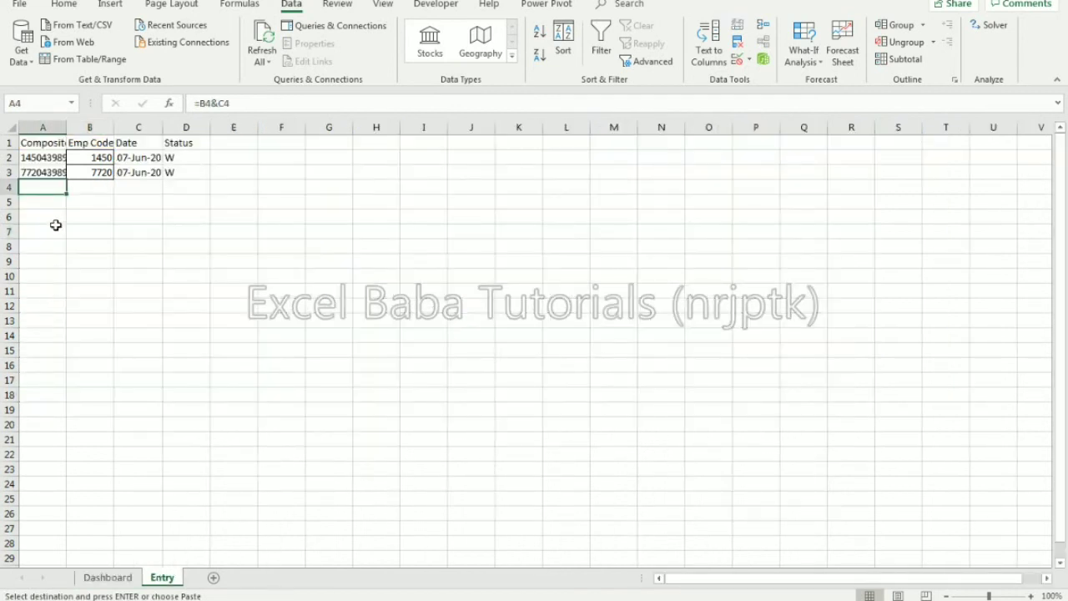
key(ctrl+v)
shift+click(97, 183)
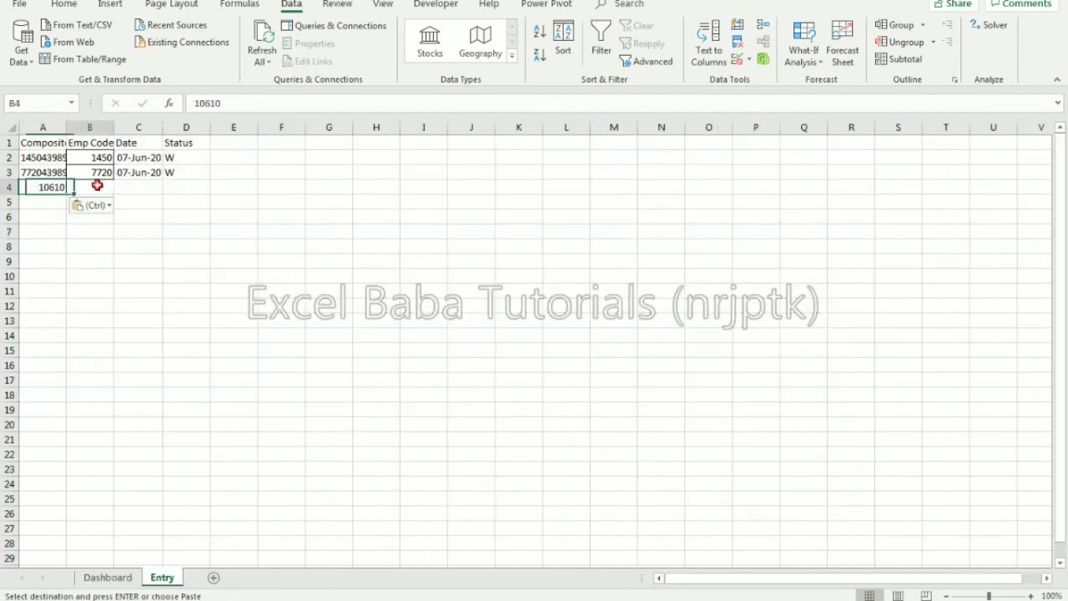
key(ctrl+v)
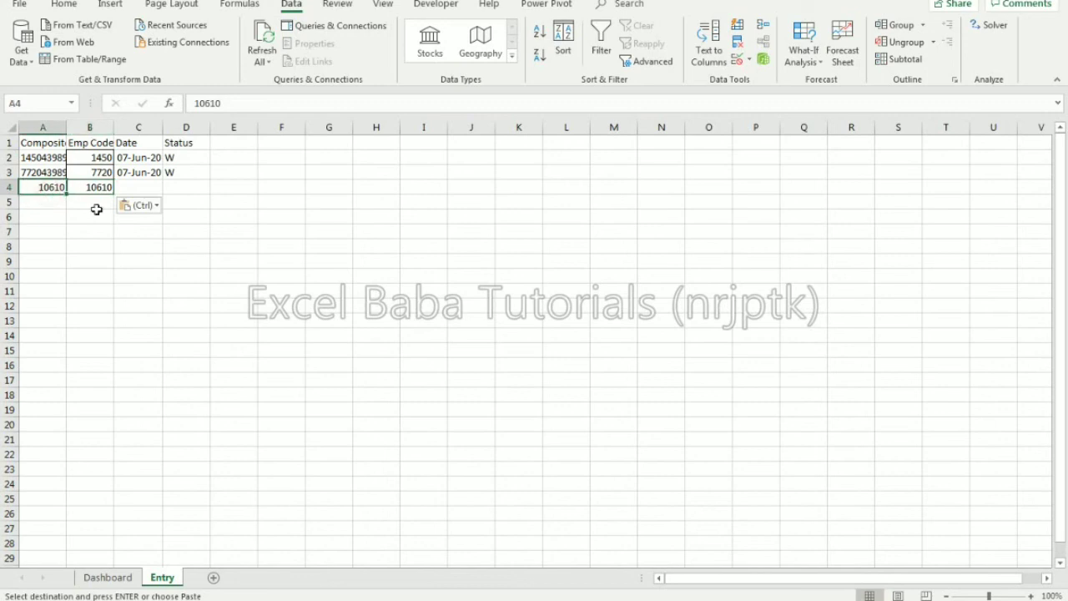
key(ctrl+d)
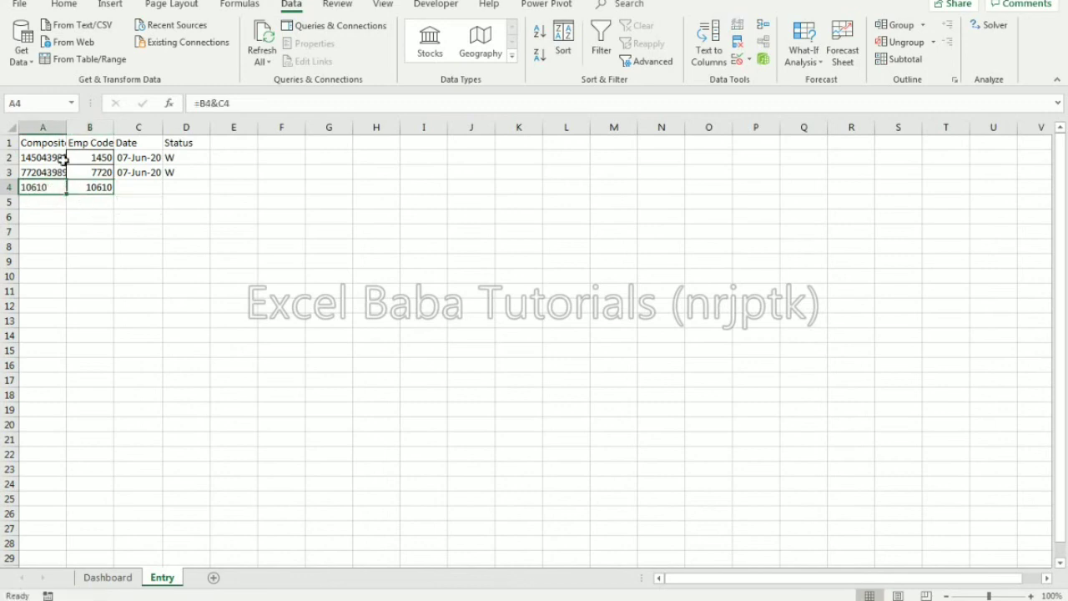
Enter 8 jun as the date in C4 and L as the status in D4
click(143, 185)
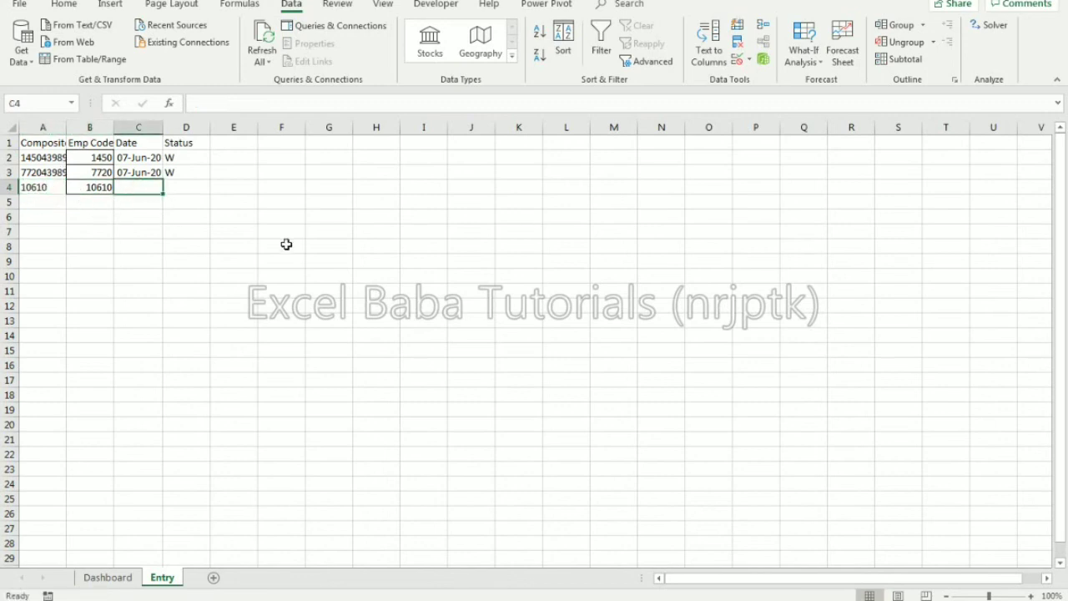
text(8 jun)
key(Tab)
text(L)
key(Return)
key(Up)
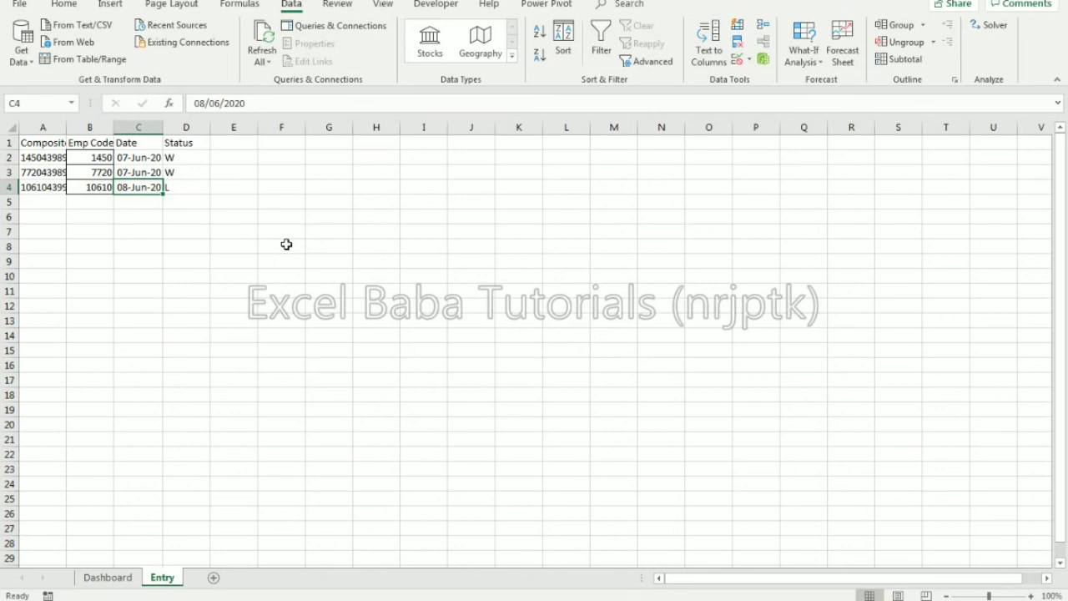
Set the data validation of the Dashboard attendance grid F2:AJ21 to allow Any value
click(107, 578)
click(218, 157)
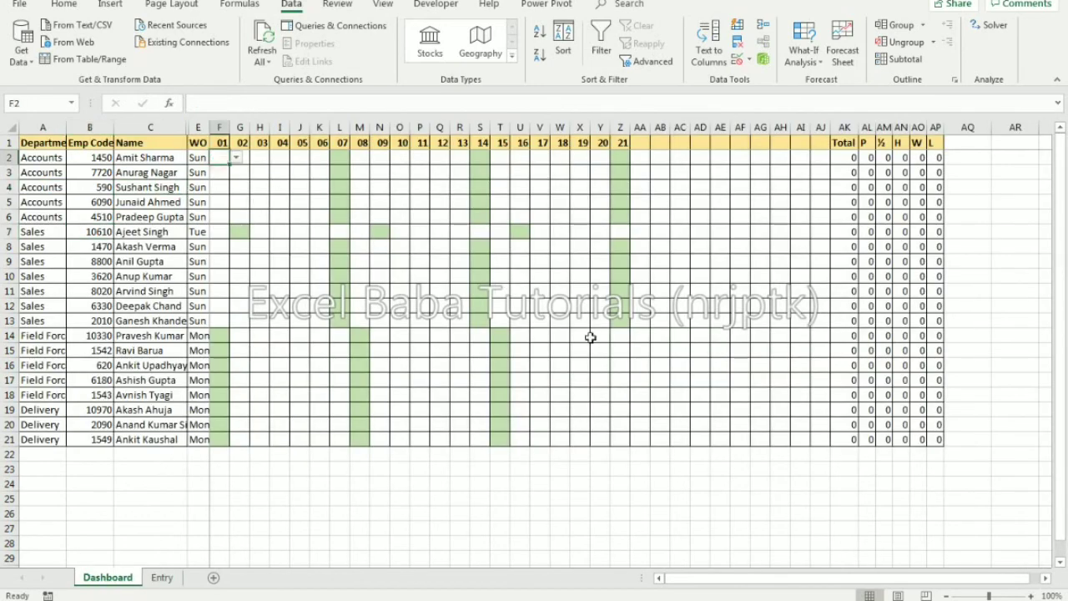
shift+click(811, 442)
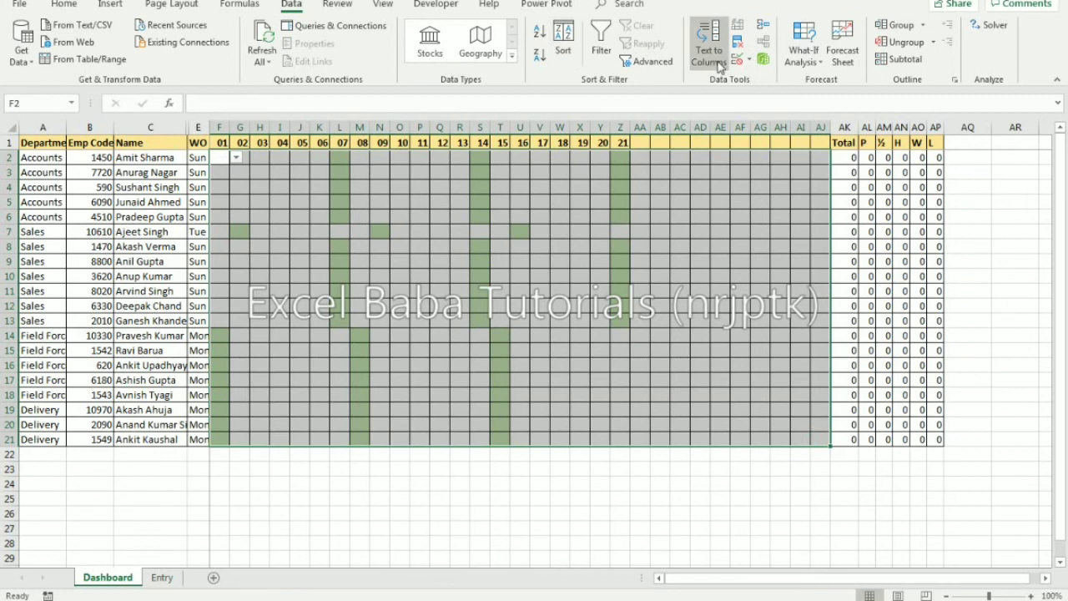
click(748, 59)
click(755, 75)
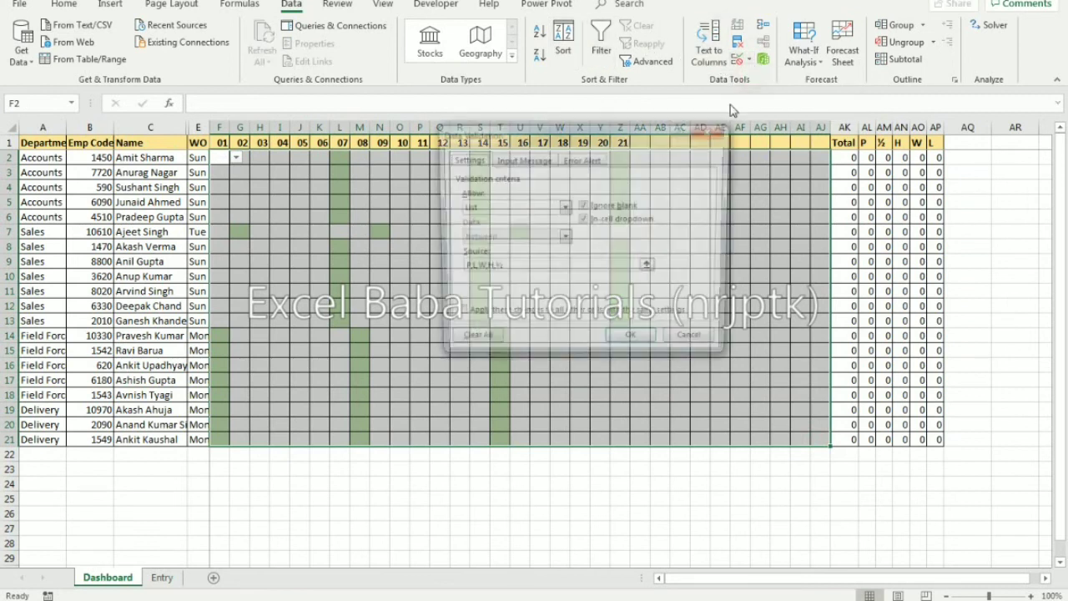
click(500, 208)
click(492, 219)
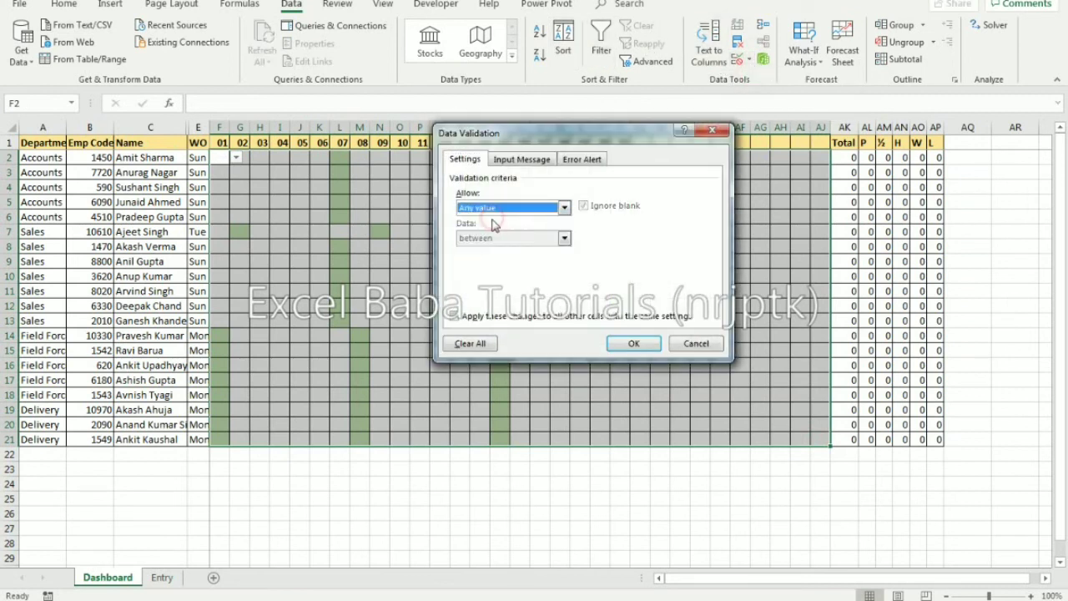
click(630, 344)
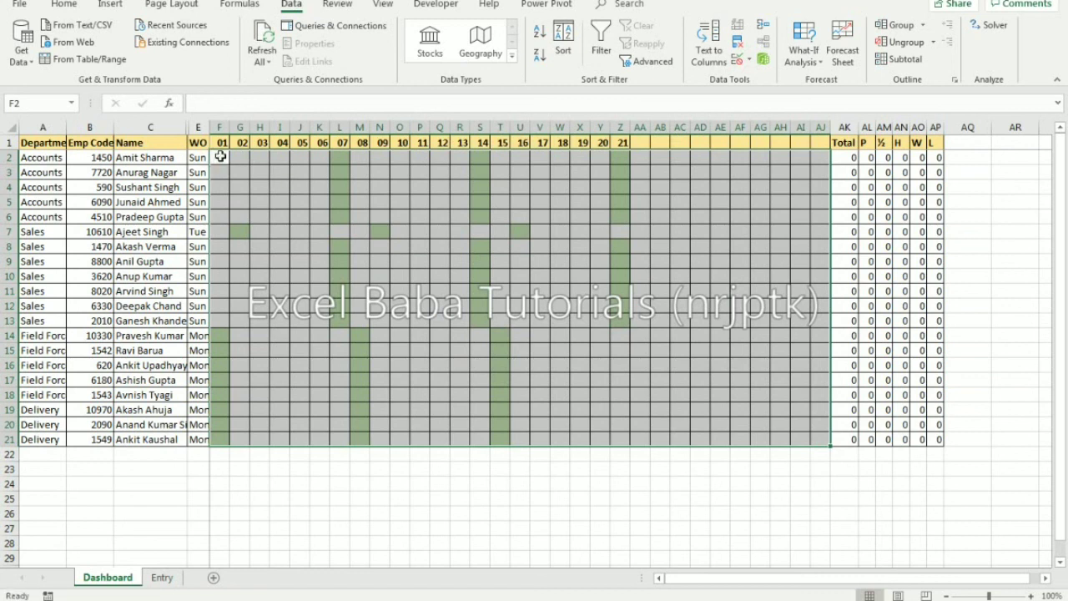
Begin a VLOOKUP in F2 with $B2&F$1 as its lookup value
click(219, 157)
text(=vlookup()
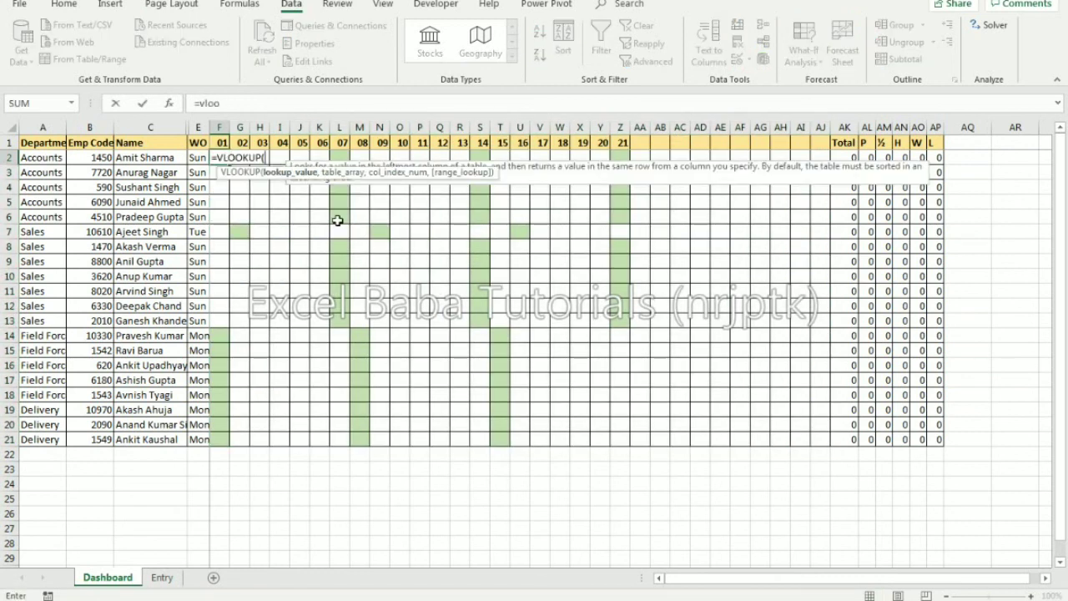
key(Left)
key(Left)
key(Left)
key(F4)
key(F4)
text(&)
key(Up)
key(F4)
key(F4)
text(,)
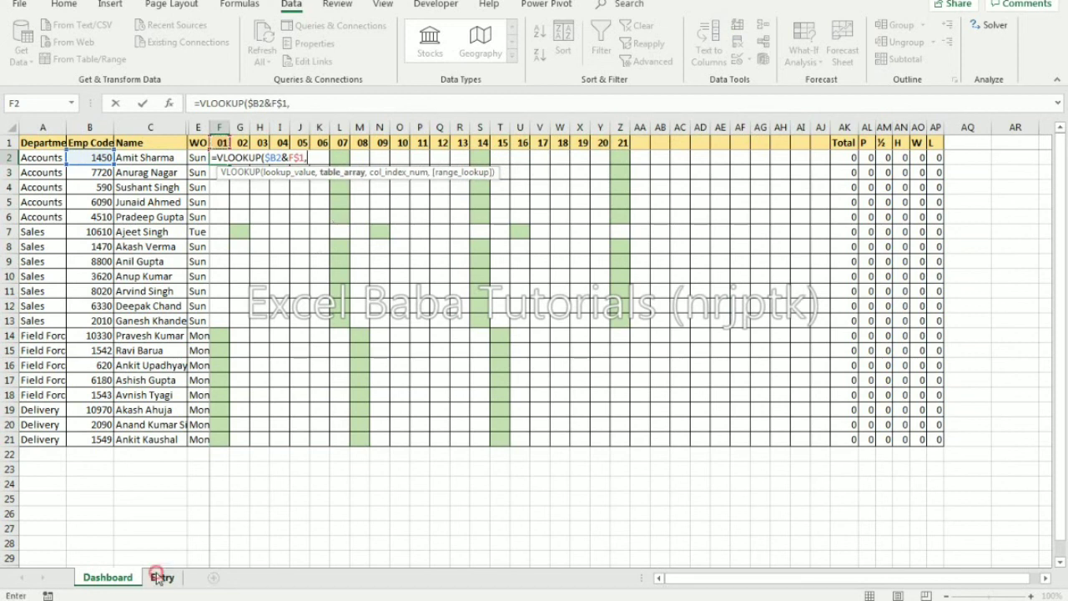
Complete the VLOOKUP with table range Entry!$A:$D, column index 4 and exact match 0
click(161, 577)
drag(43, 128, 173, 132)
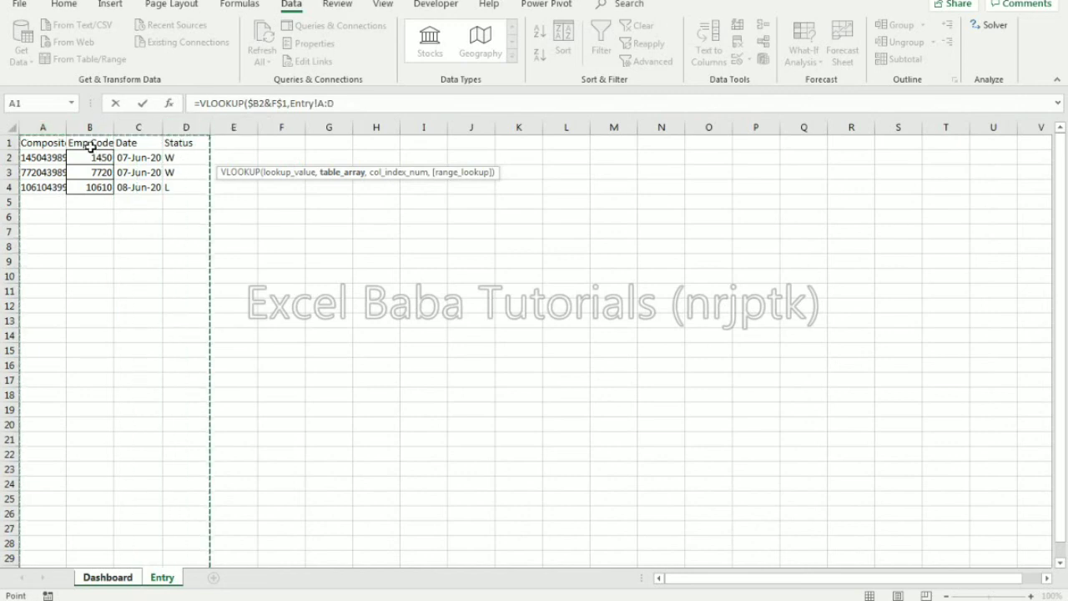
key(F4)
text(,4,0))
key(Return)
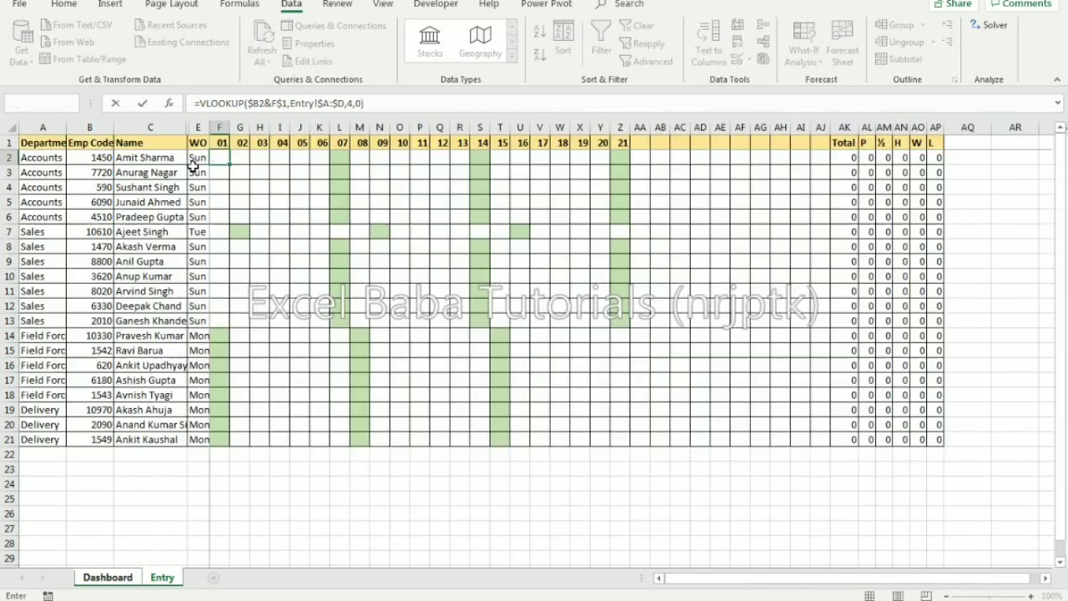
Wrap the VLOOKUP in F2 in IFERROR so that it returns "P" when no entry matches
key(Up)
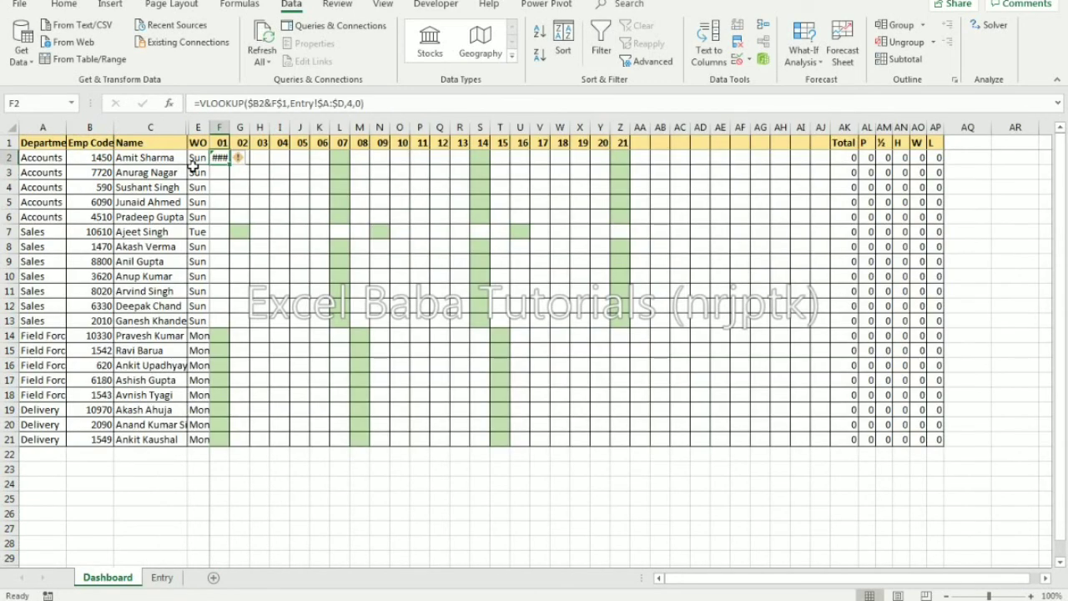
key(ctrl+c)
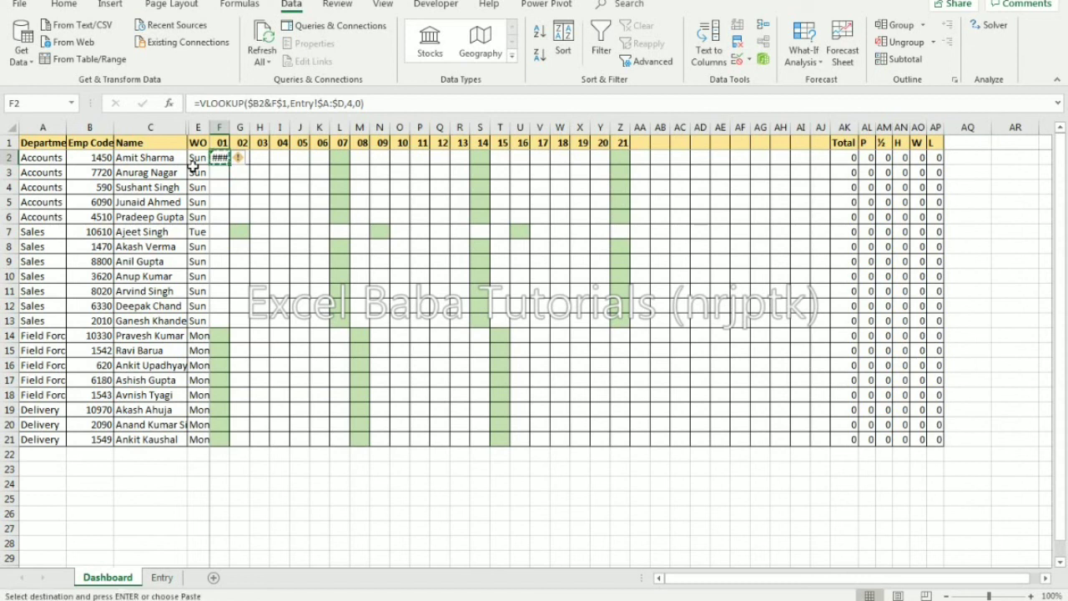
drag(380, 103, 200, 104)
key(BackSpace)
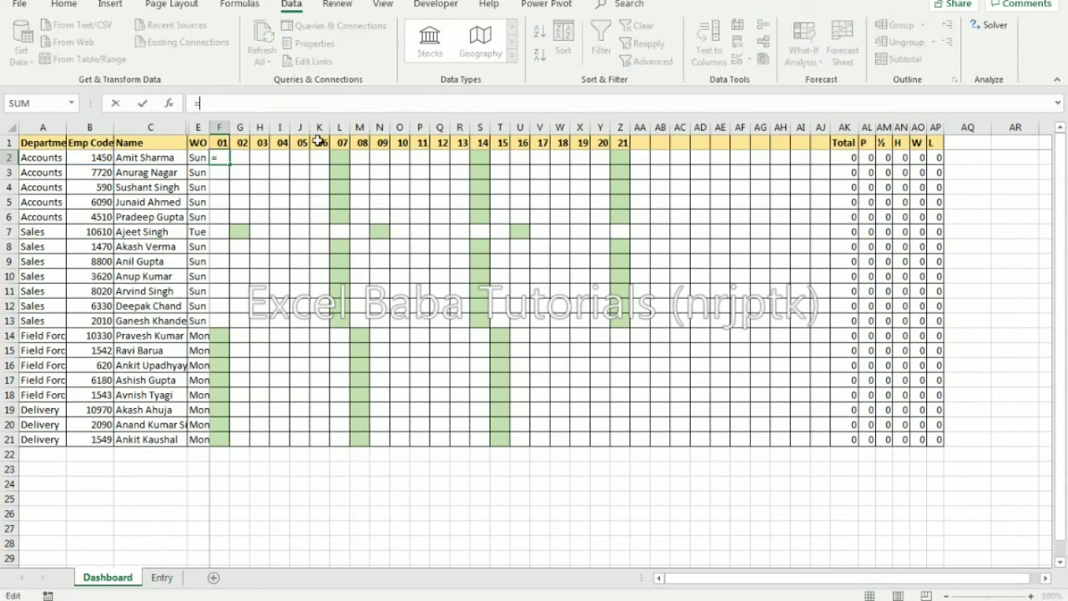
text(ife)
key(Tab)
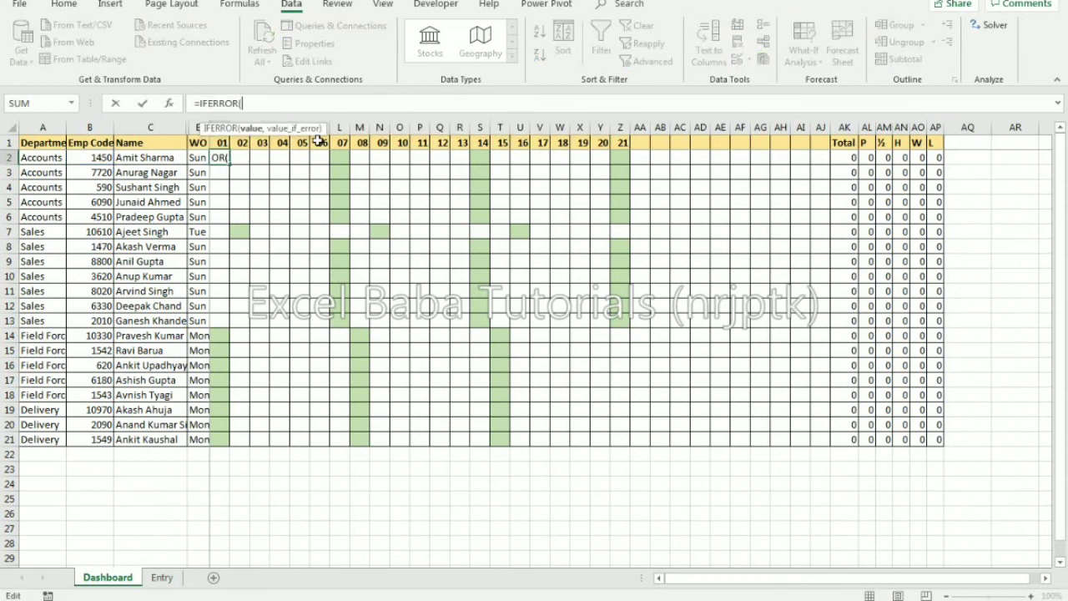
key(ctrl+v)
text(,)
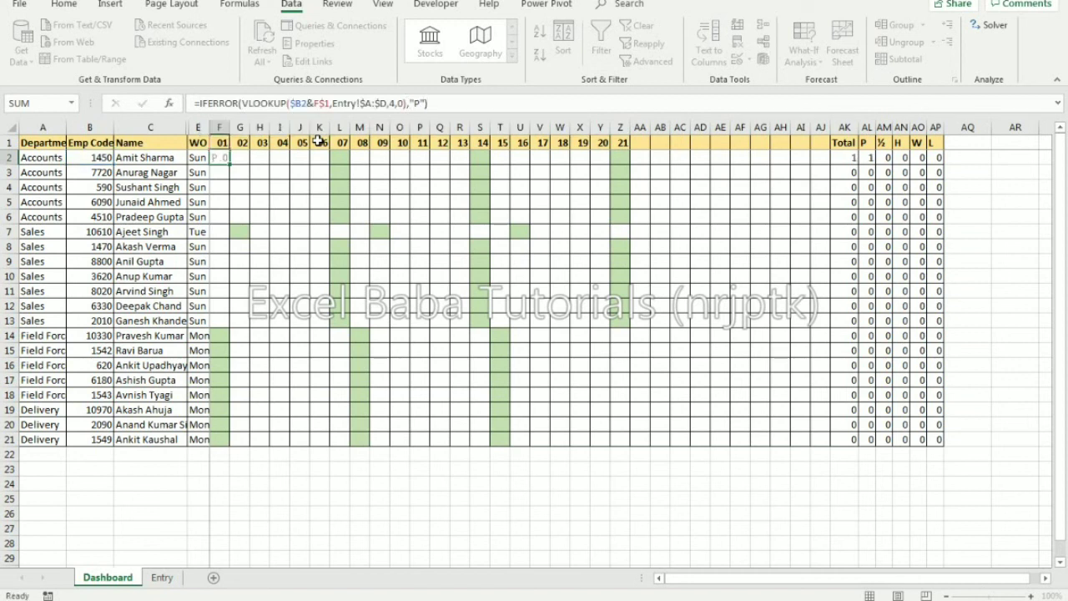
key(Return)
Copy the IFERROR lookup formula from F2 across the whole attendance grid F2:AJ21
key(Up)
key(ctrl+c)
key(ctrl+shift+Right)
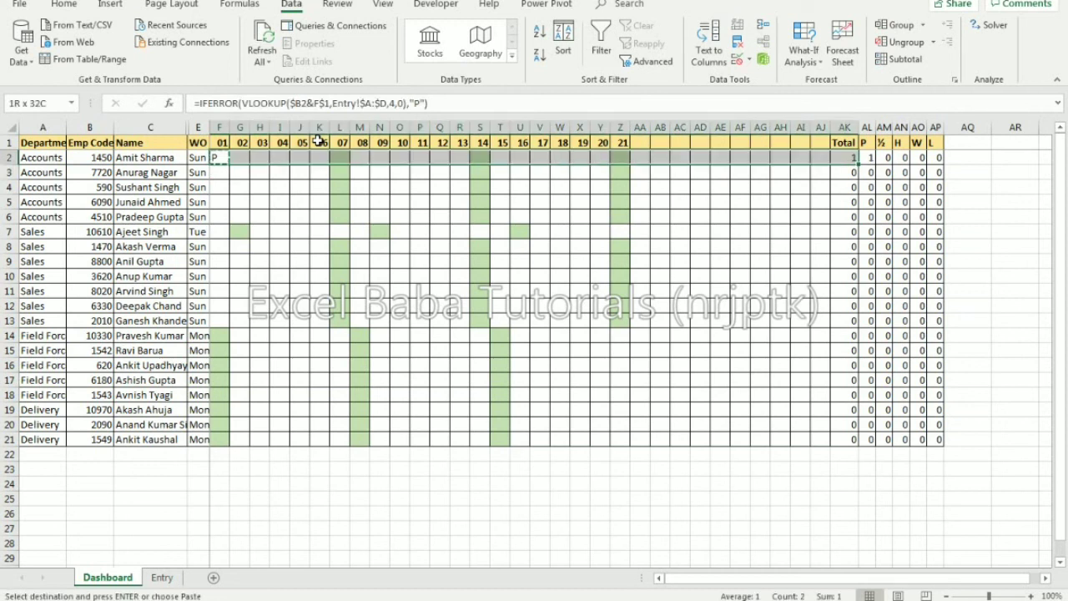
key(shift+Left)
key(shift+Down)
key(shift+Down)
key(shift+Down)
key(shift+Down)
key(shift+Down)
key(shift+Down)
key(shift+Down)
key(shift+Down)
key(shift+Down)
key(shift+Down)
key(shift+Down)
key(shift+Down)
key(shift+Down)
key(shift+Down)
key(shift+Down)
key(shift+Down)
key(shift+Down)
key(shift+Down)
key(shift+Down)
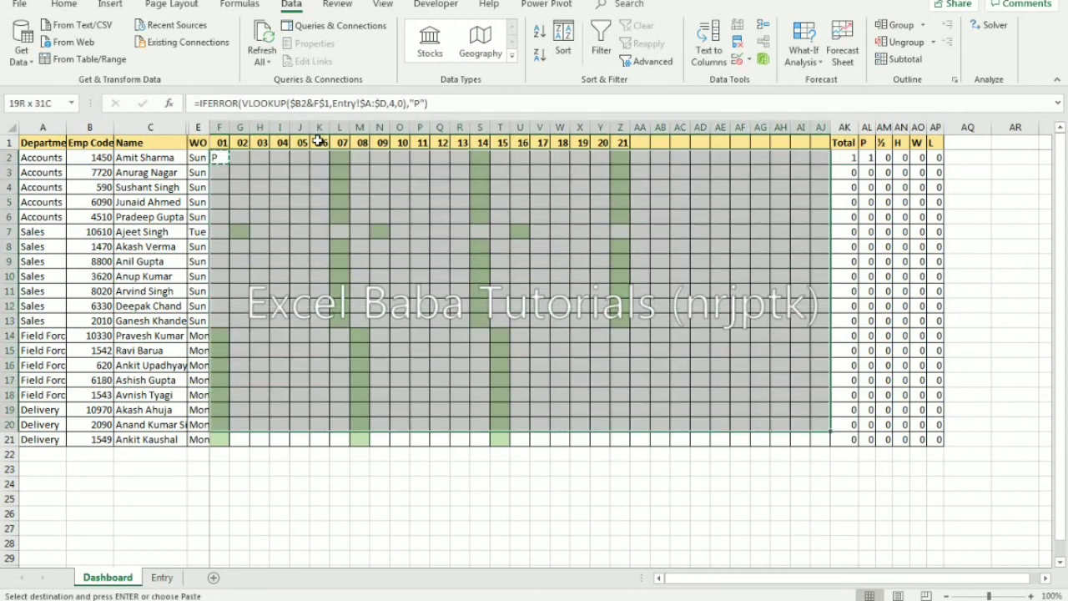
key(ctrl+v)
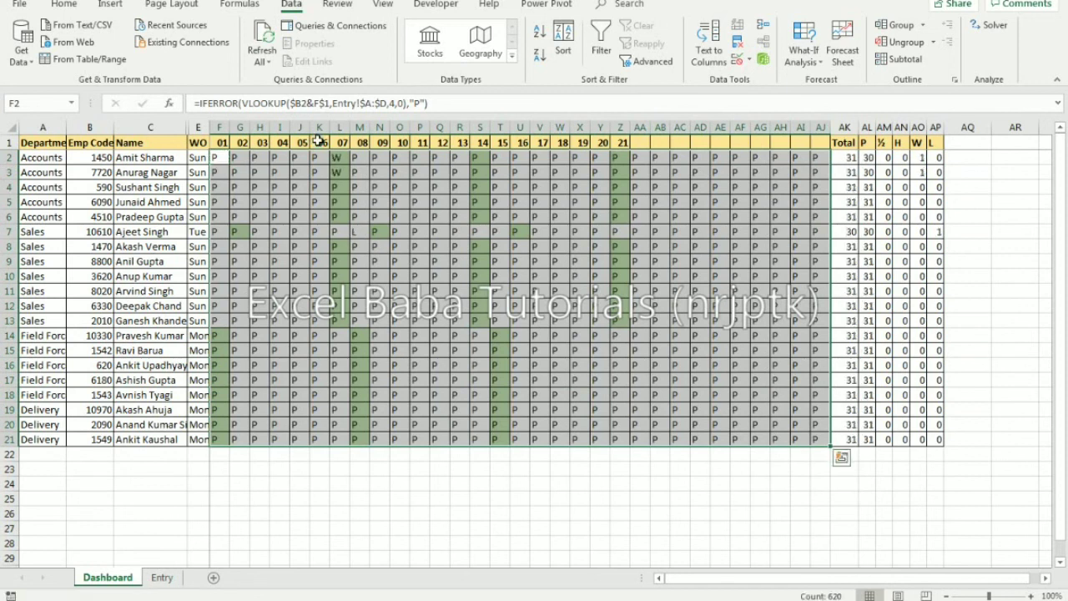
key(Up)
key(Down)
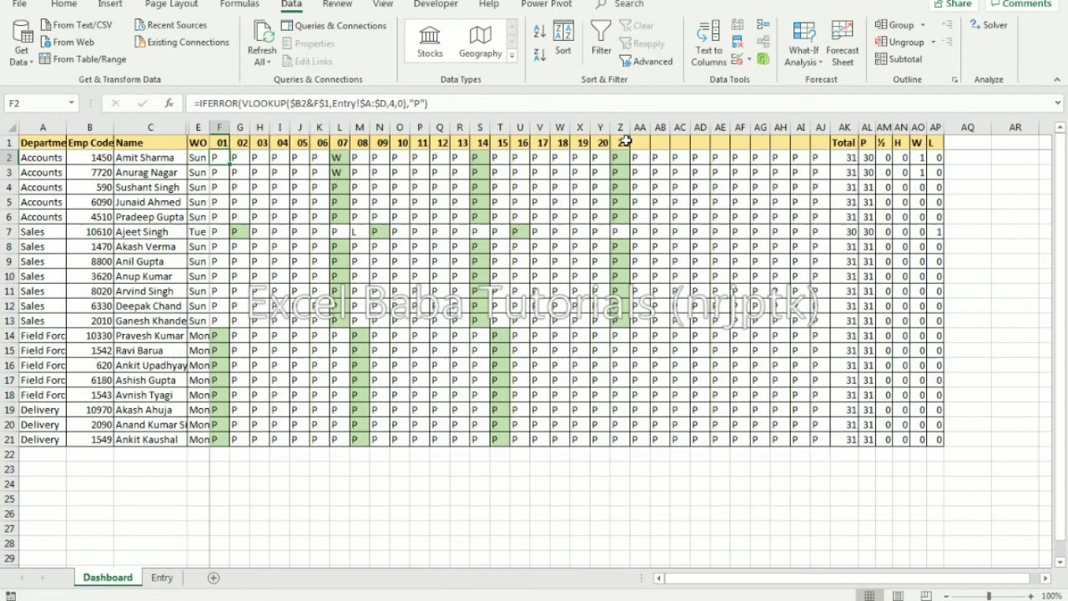
Nest the F2 formula in an IF that returns "" when the date heading F$1 is blank
key(F2)
drag(449, 157, 206, 159)
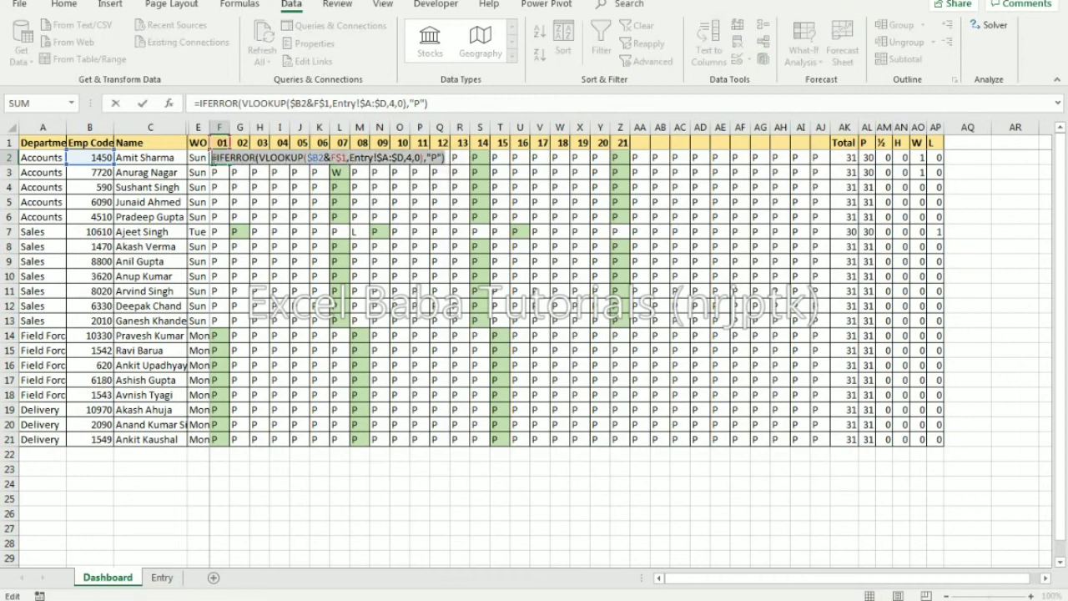
key(BackSpace)
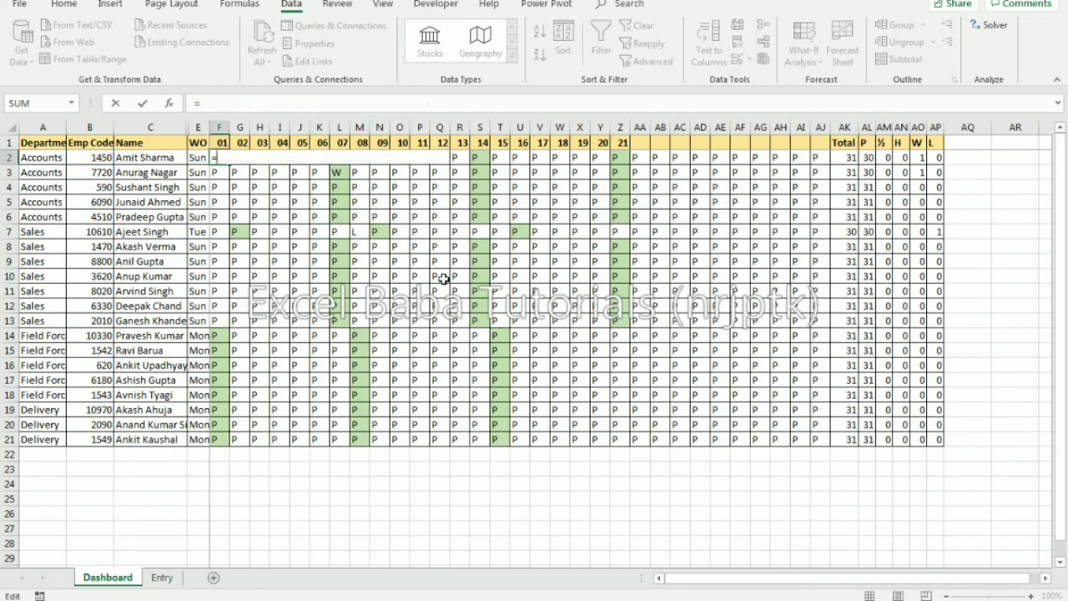
text(IF()
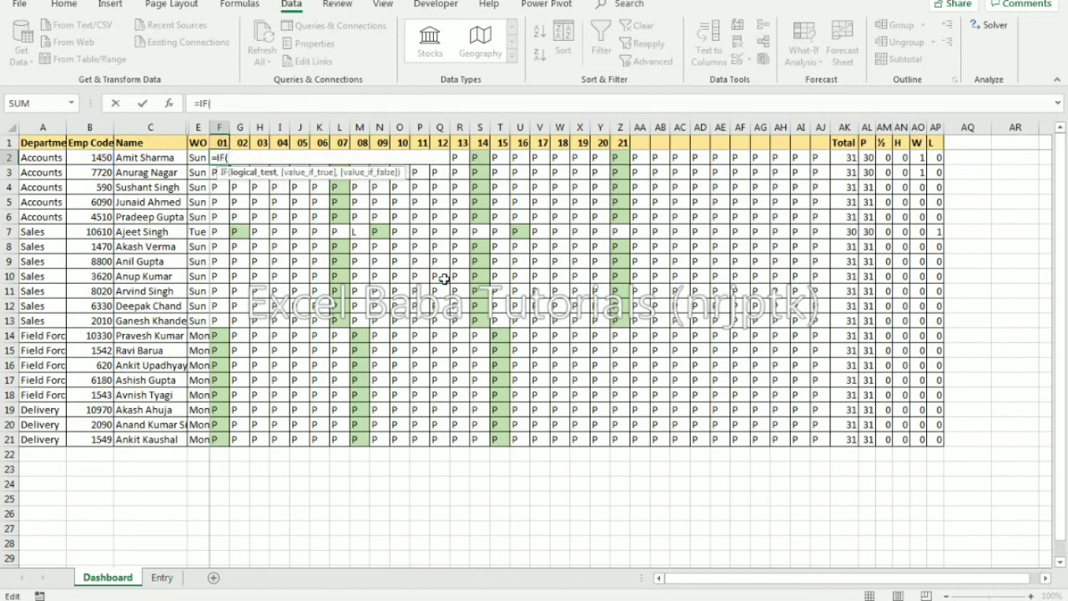
click(223, 142)
key(F4)
key(F4)
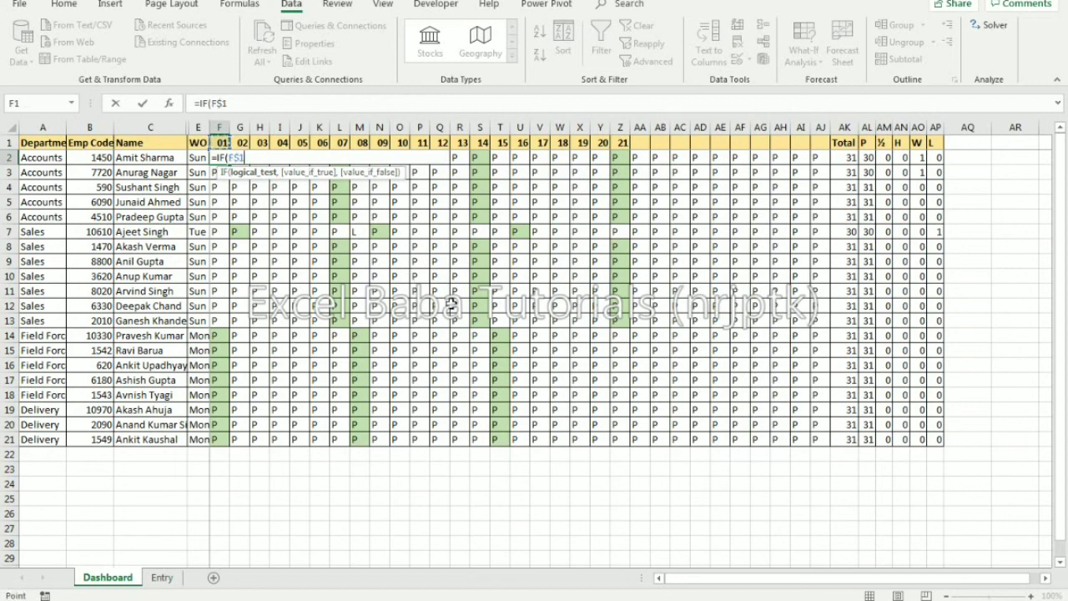
text(="","",)
key(ctrl+v)
text())
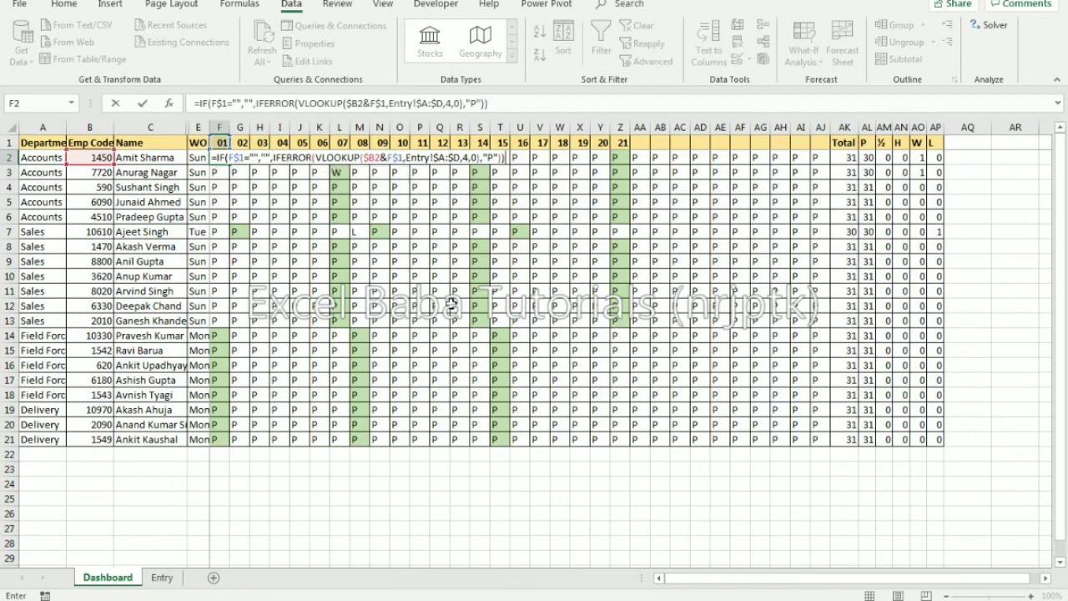
key(Return)
Fill the attendance grid F2:AJ21 with the blank-heading IF formula from F2
key(Up)
key(ctrl+c)
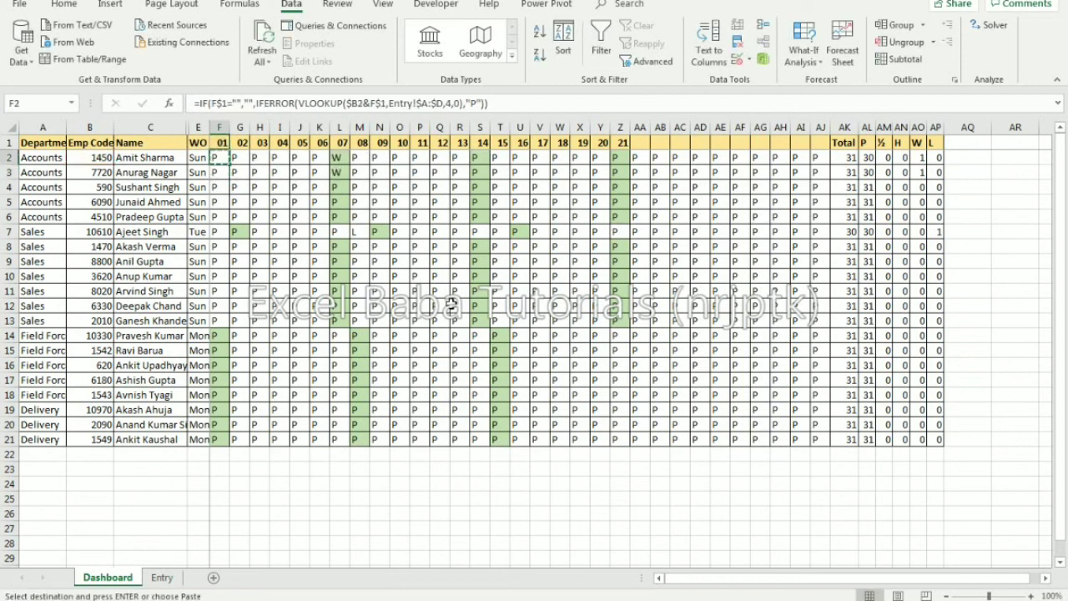
key(shift+Right)
key(shift+Right)
key(shift+Right)
key(shift+Right)
key(shift+Right)
key(shift+Right)
key(shift+Right)
key(shift+Right)
key(shift+Right)
key(shift+Right)
key(shift+Right)
key(shift+Right)
key(shift+Right)
key(shift+Right)
key(shift+Right)
key(shift+Right)
key(shift+Right)
key(shift+Right)
key(shift+Right)
key(shift+Right)
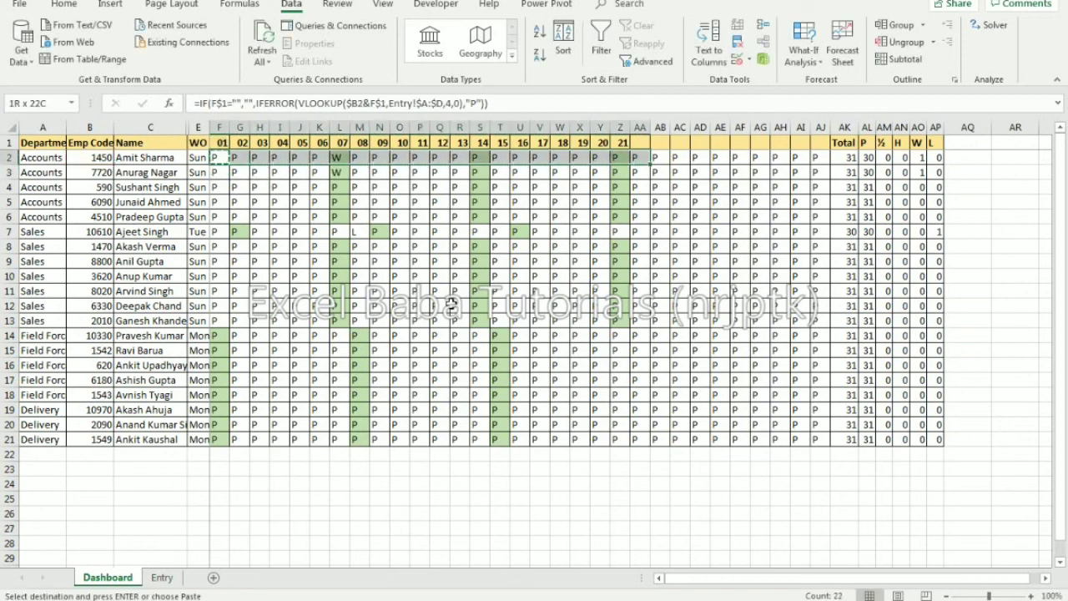
key(shift+Right)
key(shift+Right)
key(shift+Right)
key(shift+Right)
key(shift+Right)
key(shift+Right)
key(shift+Right)
key(shift+Down)
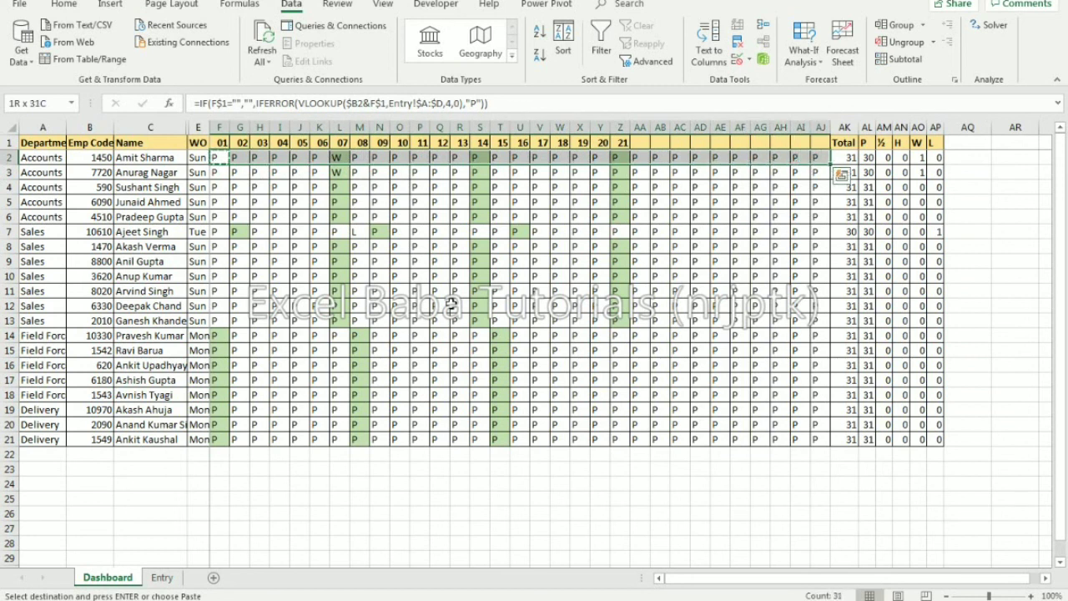
key(ctrl+shift+Down)
key(ctrl+v)
key(Escape)
Examine the date headings along row 1 and the status formula under the day 21 heading
key(Up)
key(Right)
key(Right)
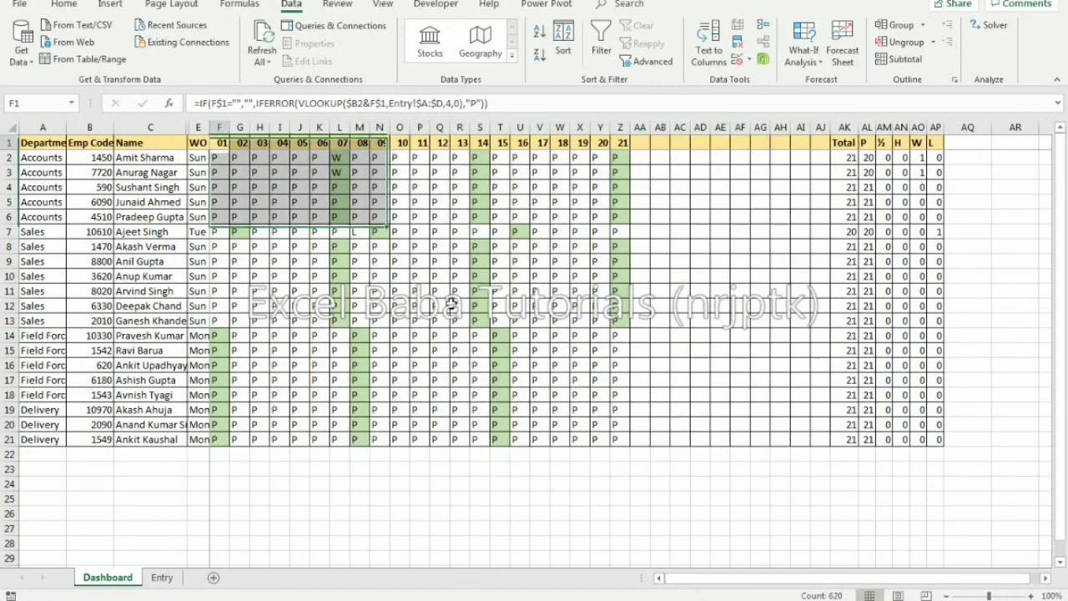
key(Right)
key(Right)
key(Right)
key(Right)
key(Right)
key(Right)
key(Right)
key(Right)
key(Right)
key(Right)
key(Right)
key(Right)
key(Right)
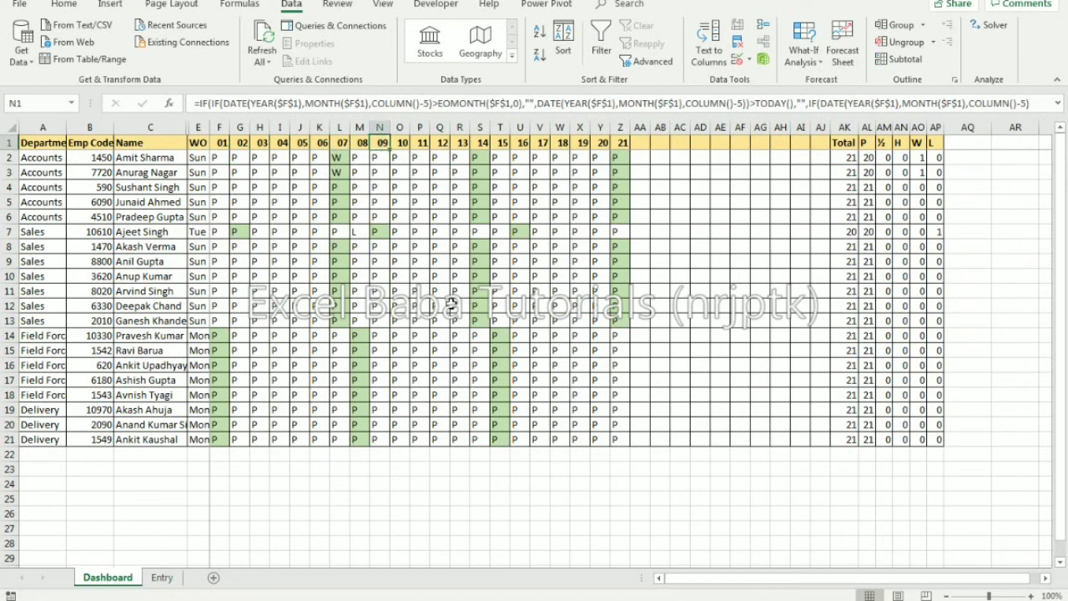
key(Right)
key(Right)
key(Right)
key(Right)
key(Right)
key(Down)
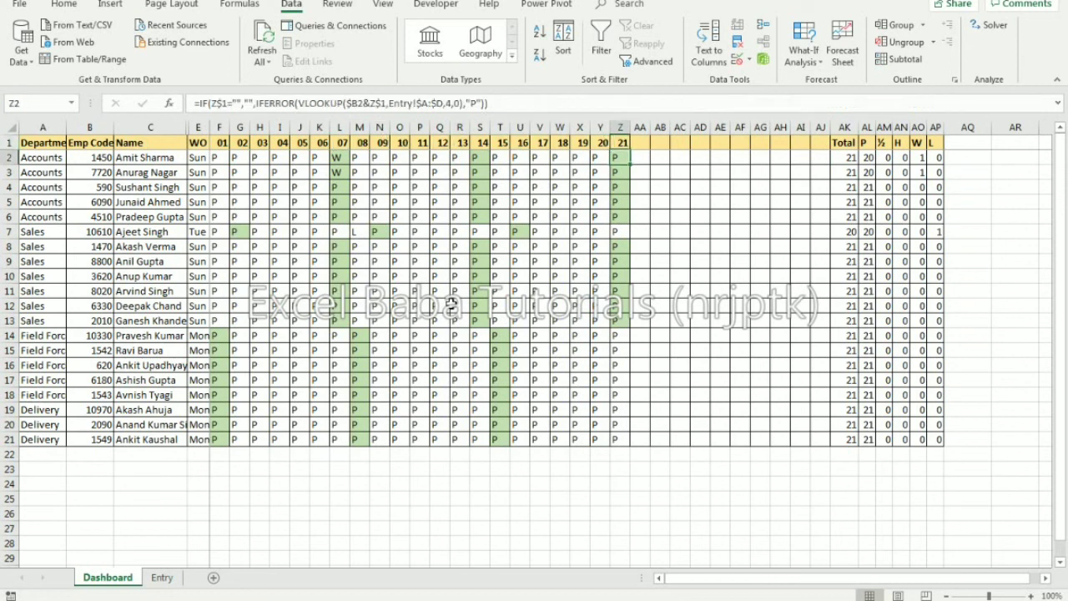
Compare the day 08 status in M7 with its dated record on the Entry sheet
click(375, 230)
click(358, 233)
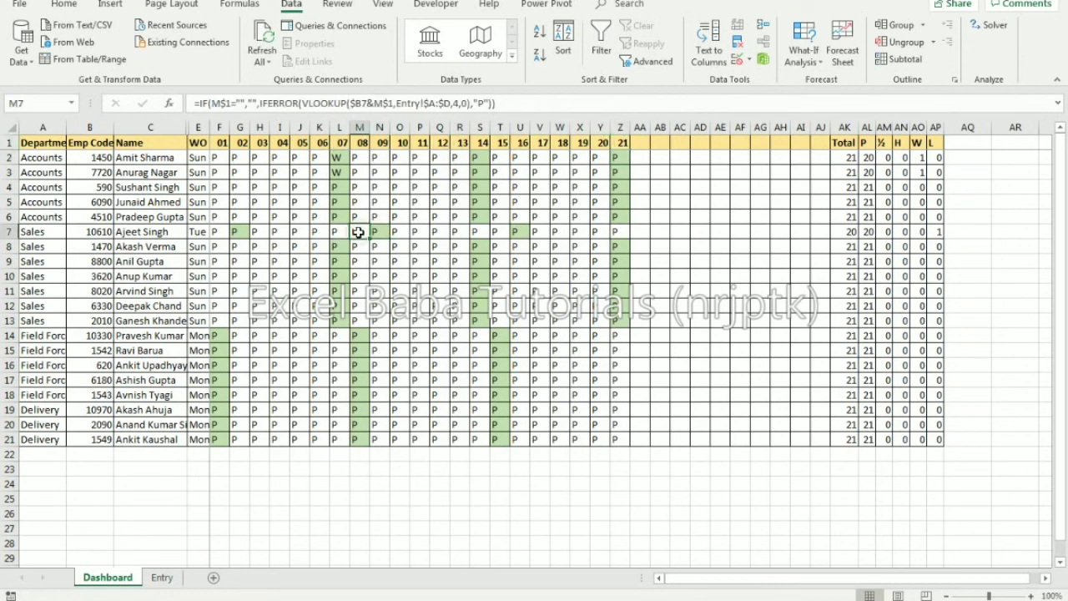
click(162, 576)
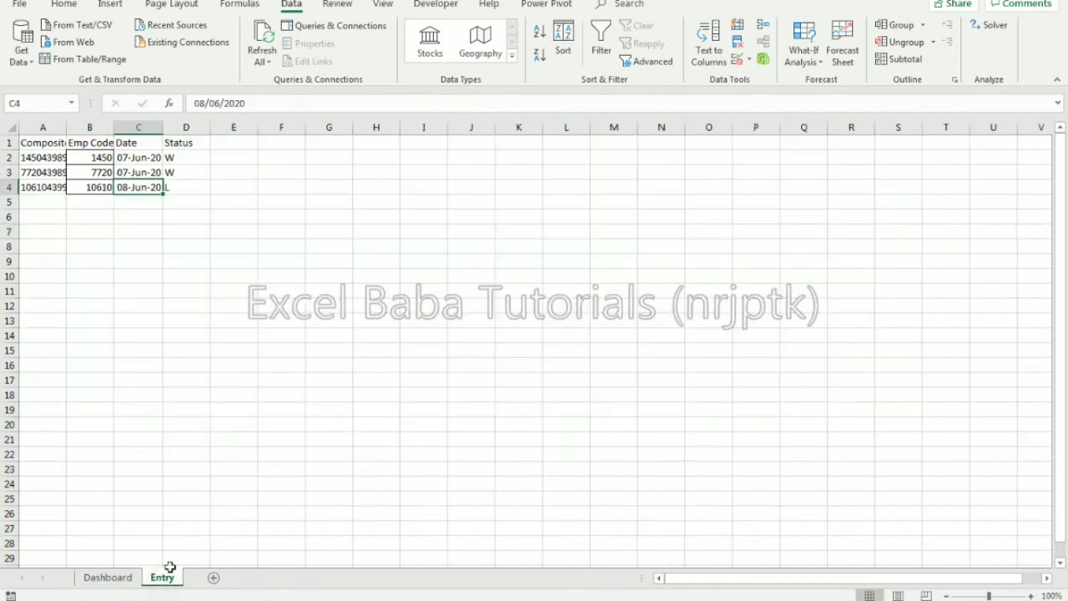
click(108, 576)
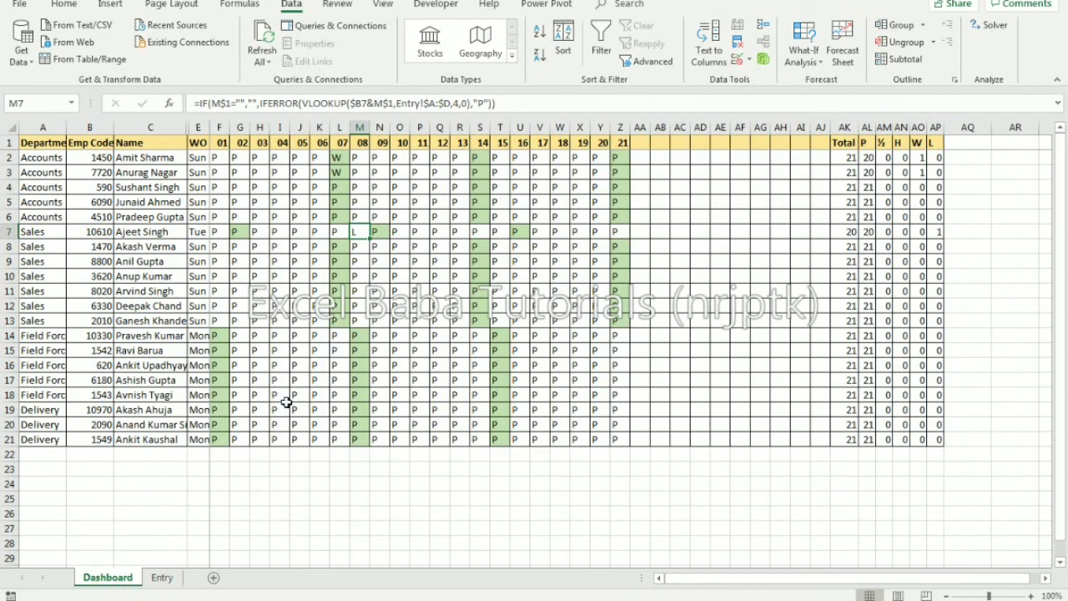
click(162, 577)
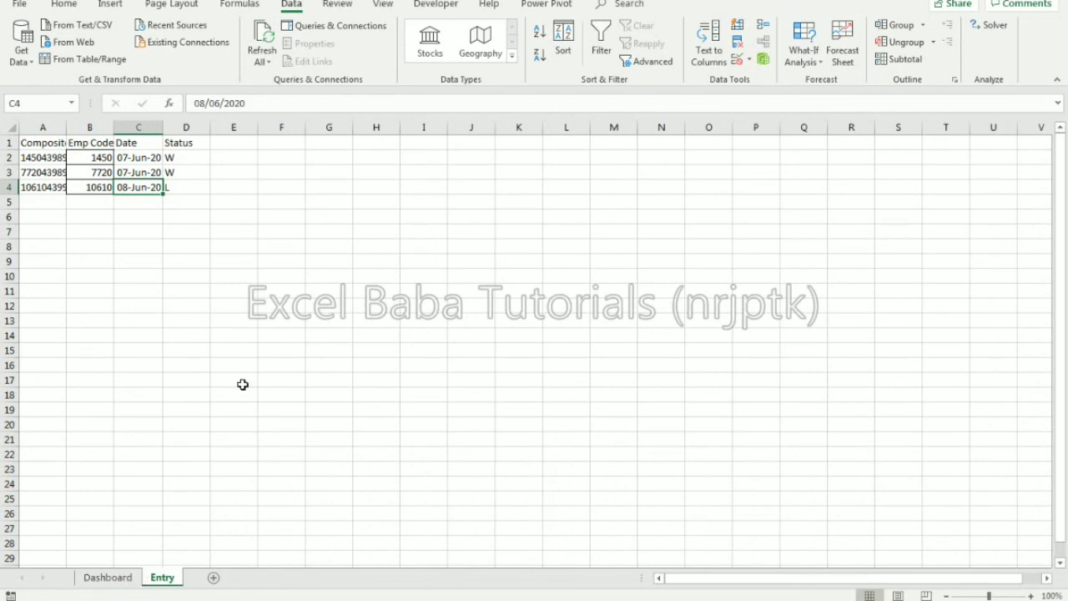